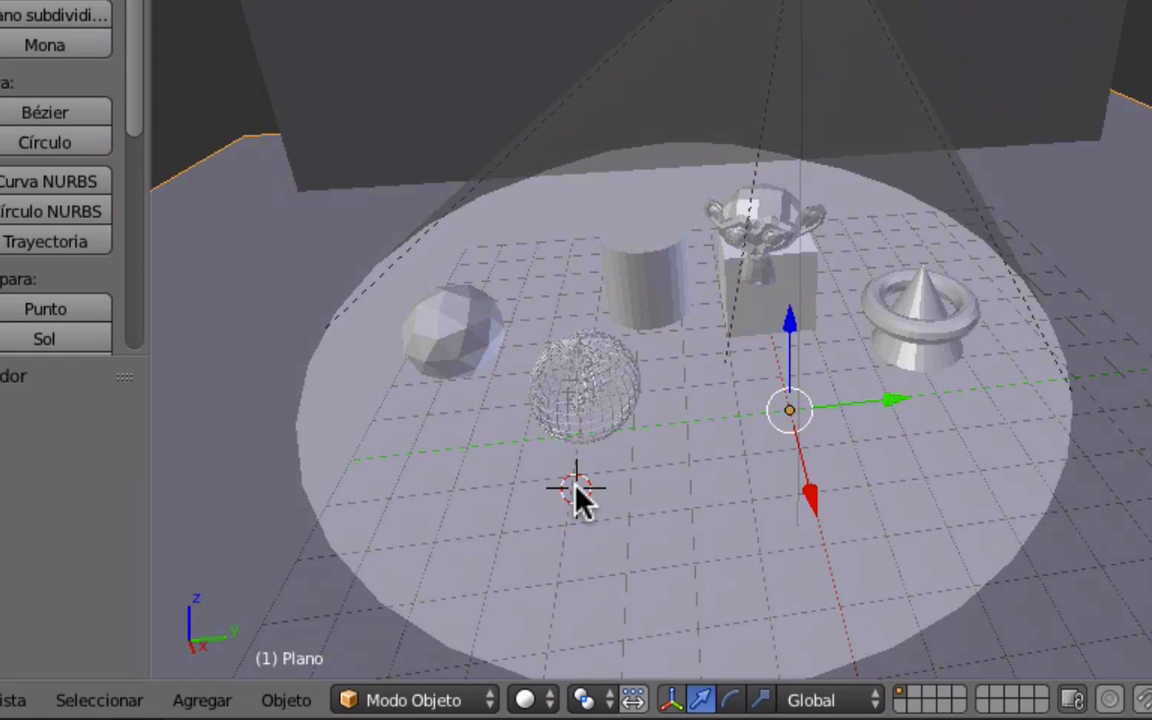
# Add a text object at the 3D cursor, on the floor in front of the wireframe sphere.
pyautogui.moveTo(576, 488); pyautogui.dragTo(576, 488, button='middle')
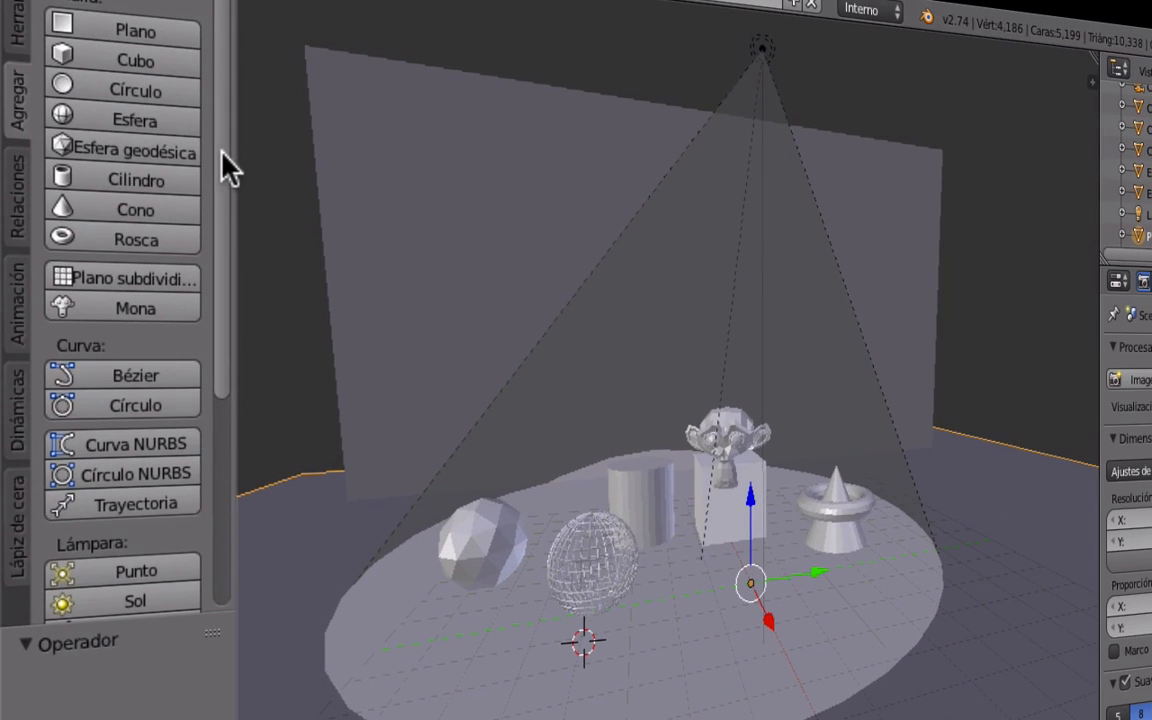
pyautogui.moveTo(221, 155); pyautogui.dragTo(218, 392)
pyautogui.click(115, 442)
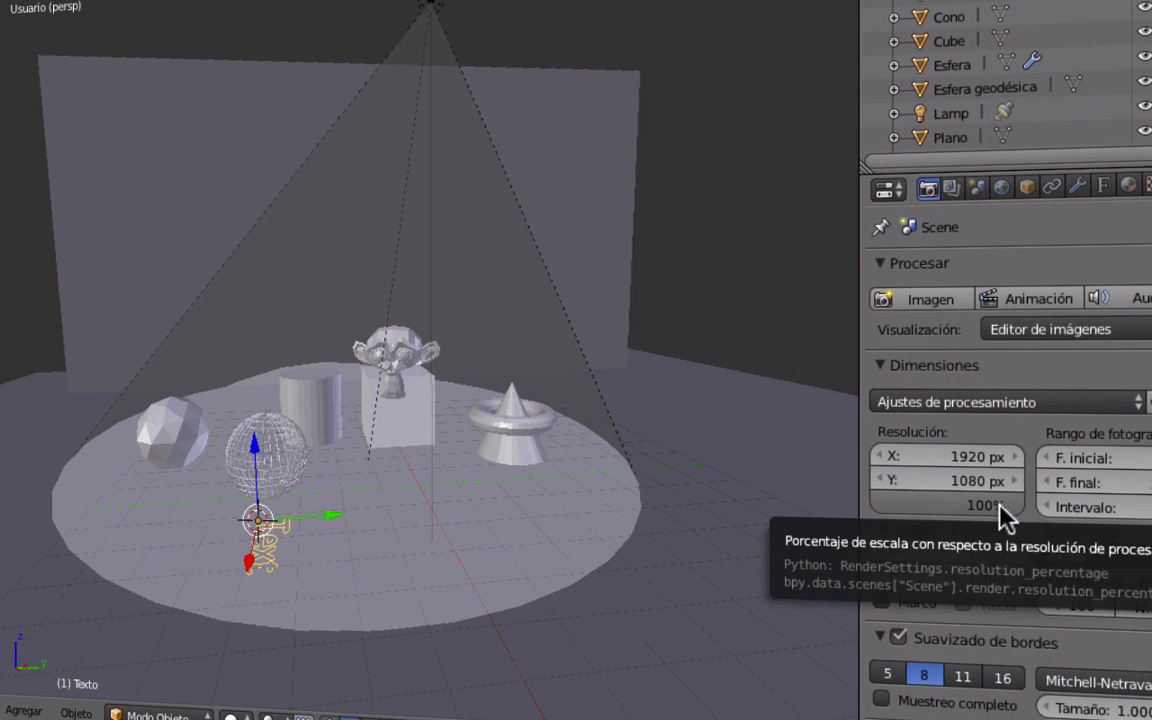
# Set the render resolution percentage to 48% and render the scene to inspect the flat text.
pyautogui.moveTo(1005, 515); pyautogui.dragTo(939, 515)
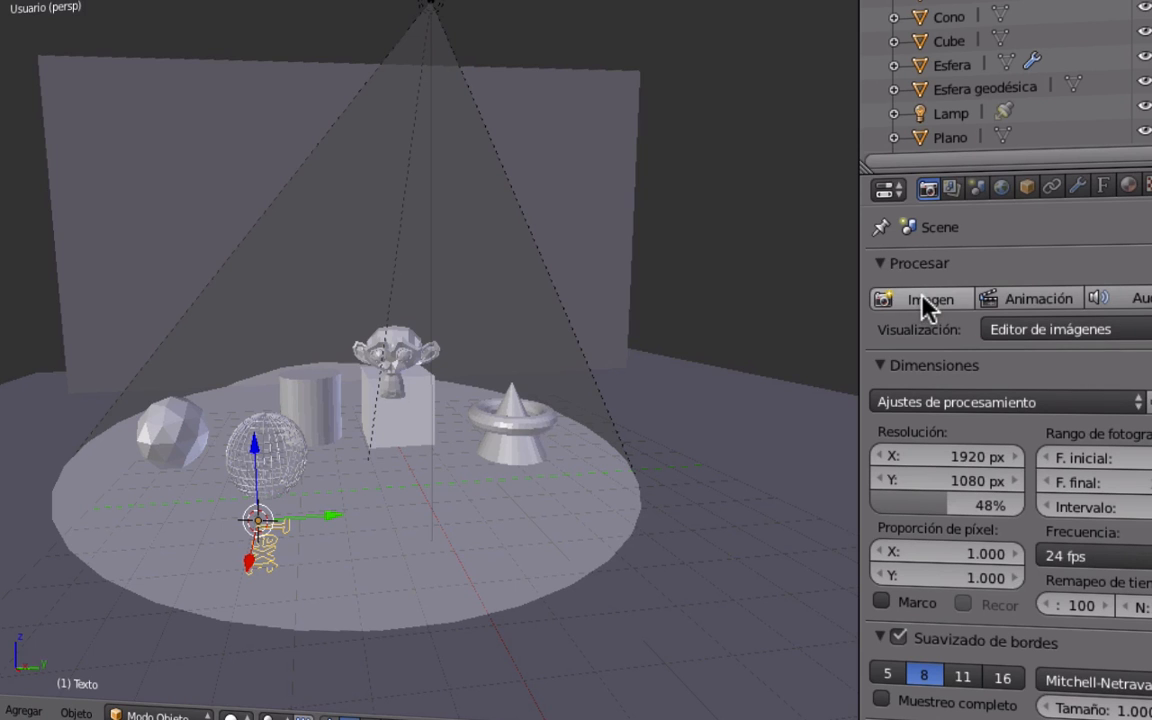
pyautogui.click(893, 302)
pyautogui.scroll(3, 250, 397)
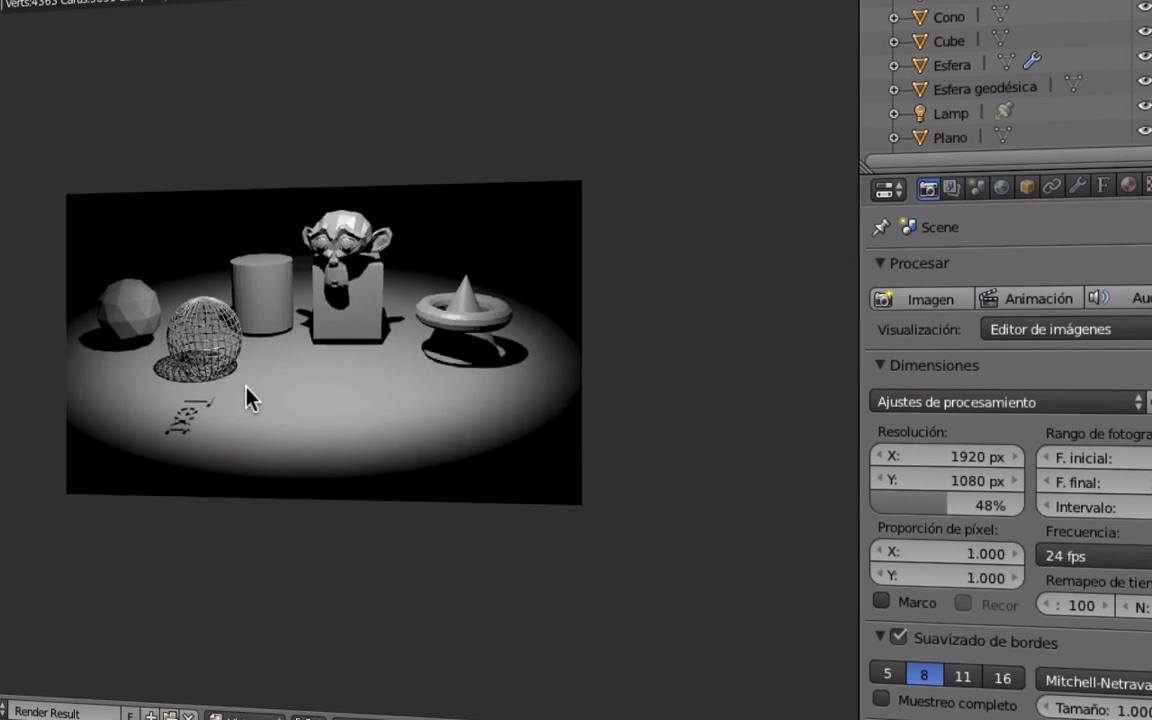
pyautogui.scroll(2, 250, 397)
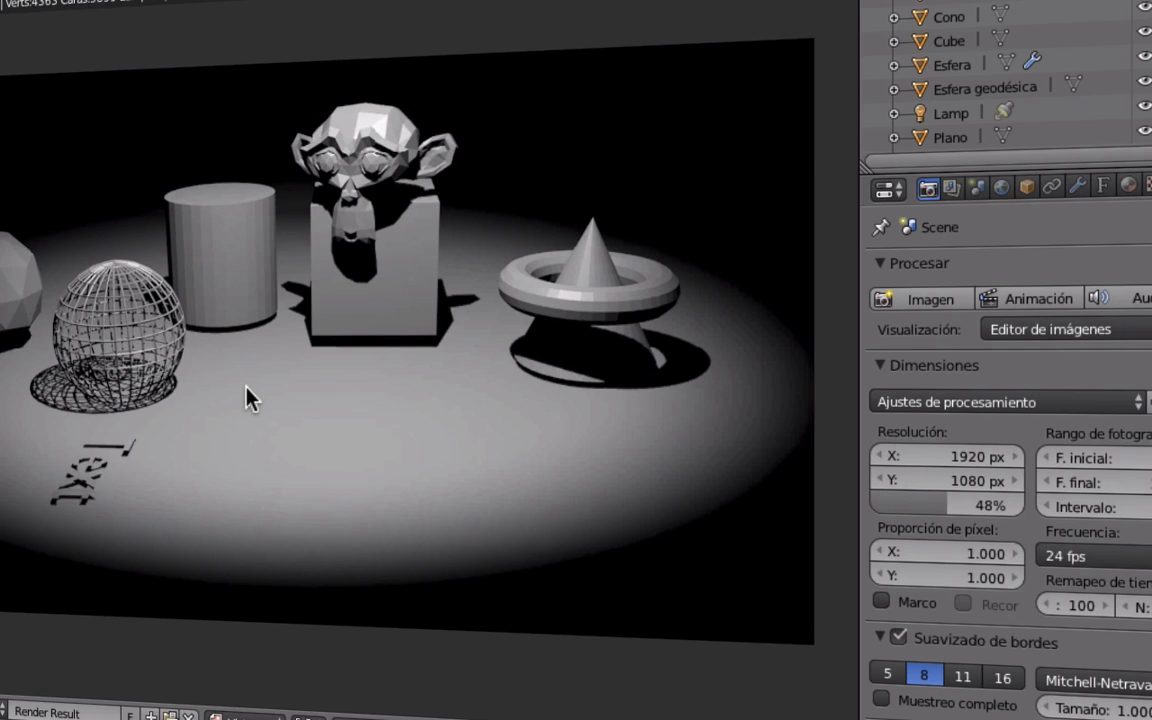
pyautogui.press('Escape')
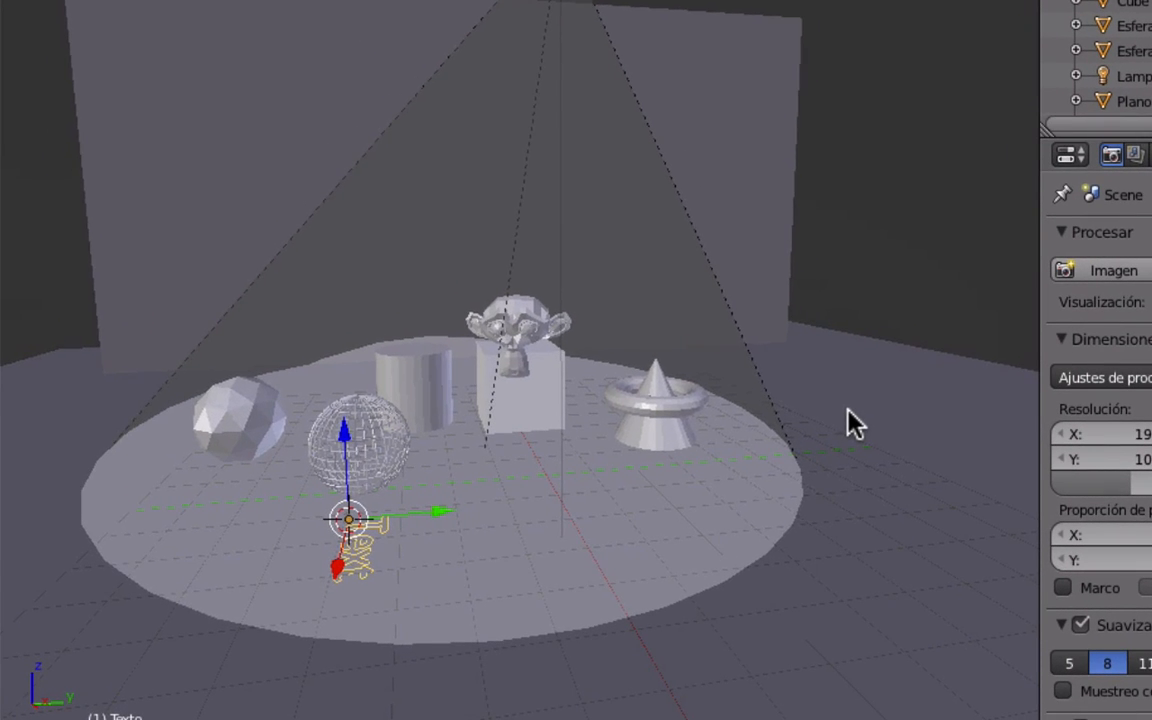
# Set the text object's rotation to 90° on X and 90° on Z, and render the scene to check it.
pyautogui.press('n')
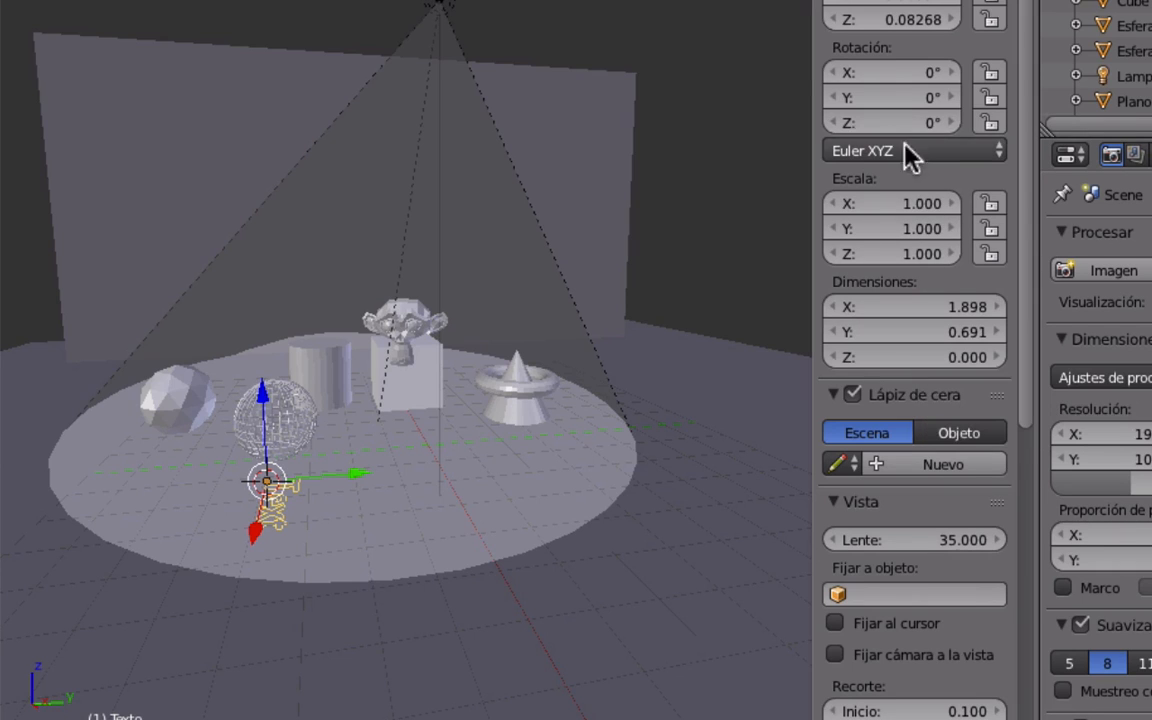
pyautogui.click(921, 73)
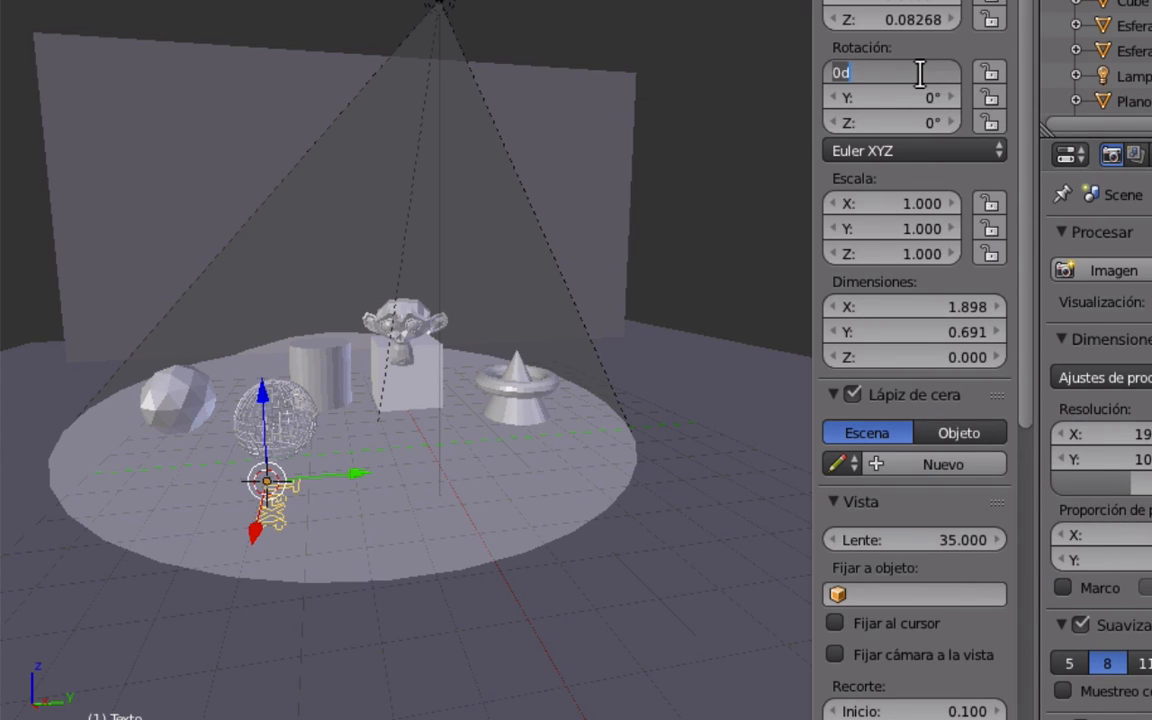
pyautogui.write('90')
pyautogui.press('Tab')
pyautogui.press('Tab')
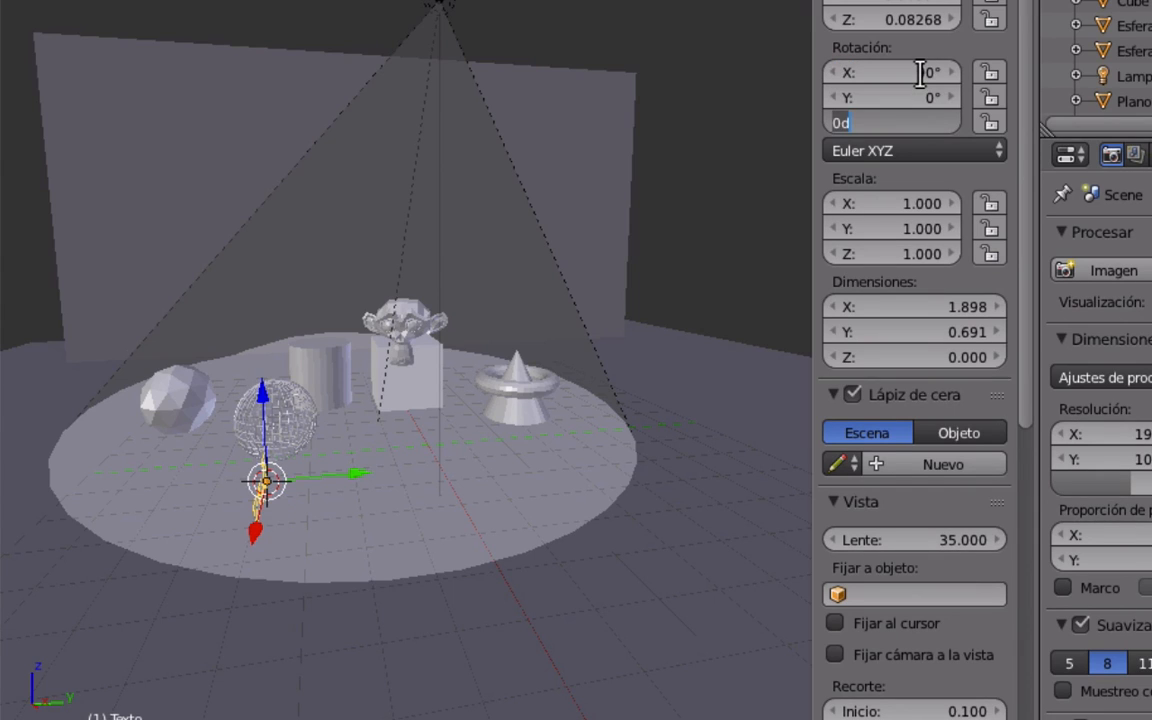
pyautogui.write('90')
pyautogui.press('Tab')
pyautogui.press('Return')
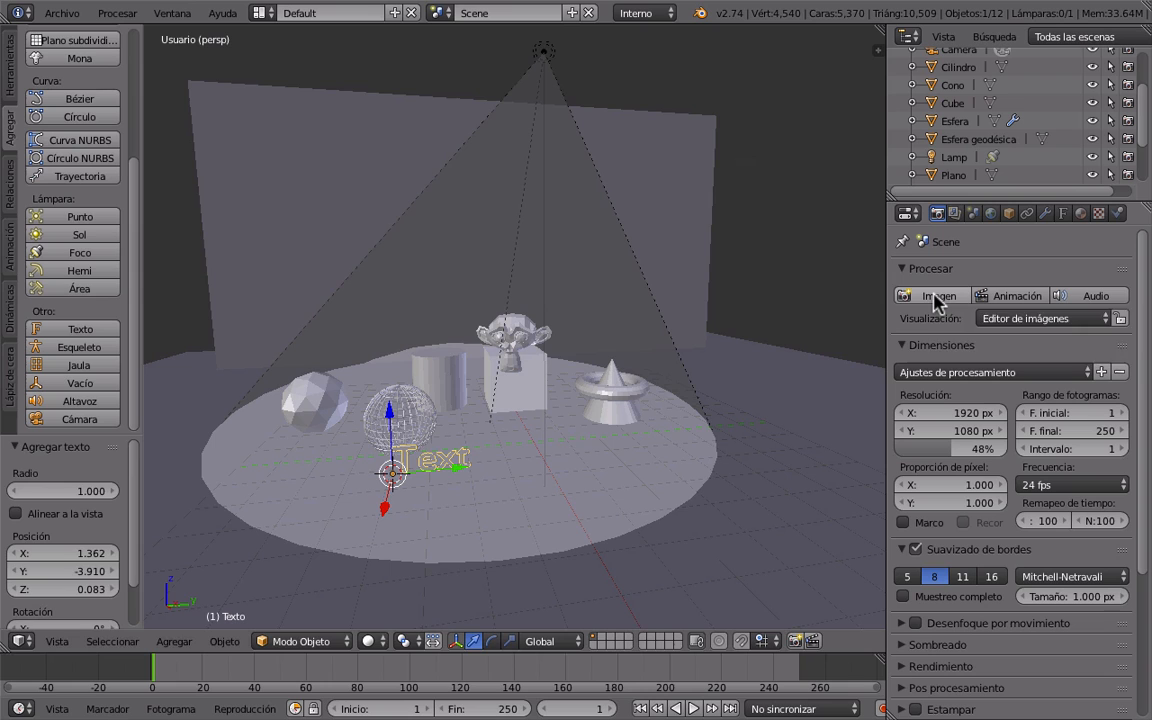
pyautogui.click(938, 297)
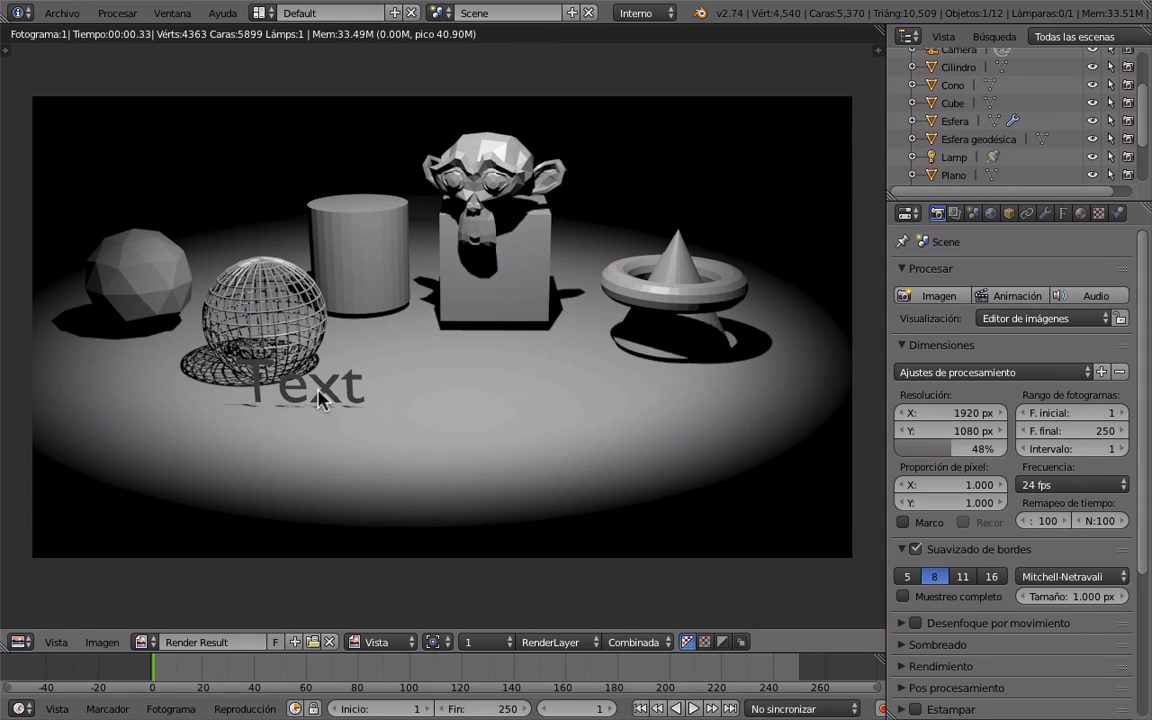
pyautogui.press('Escape')
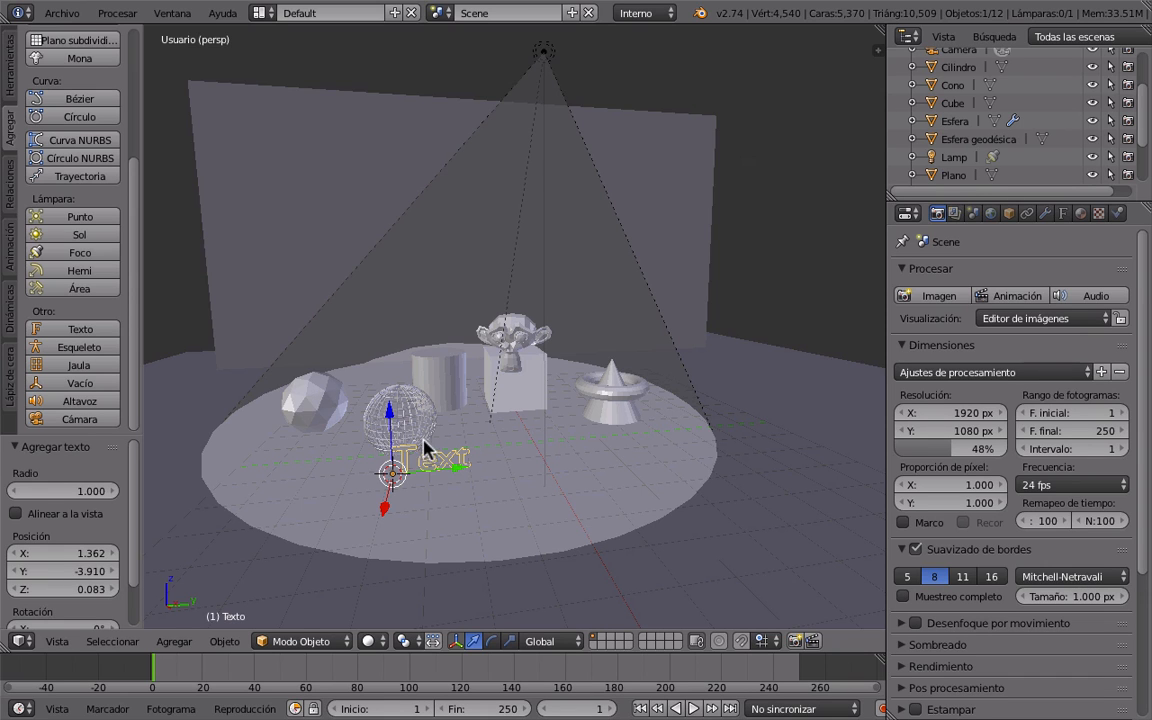
# Replace the text object's wording with "Mi Logotipo" and render the scene to check it.
pyautogui.scroll(4, 423, 461)
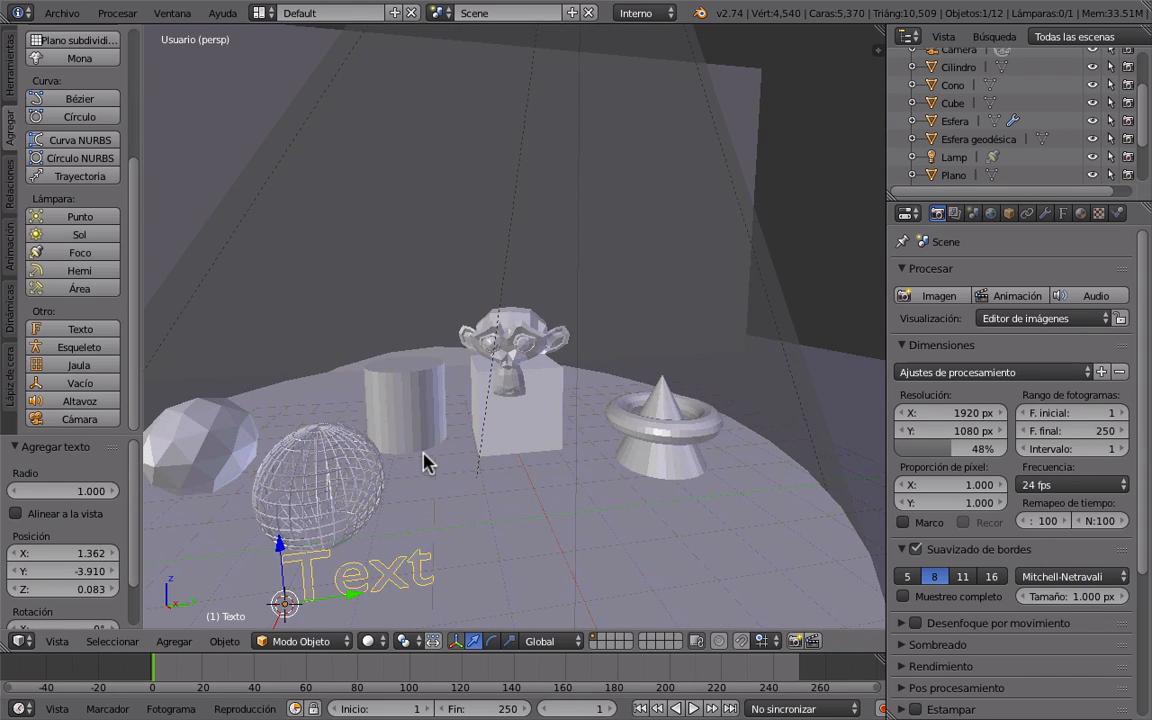
pyautogui.keyDown('shift'); pyautogui.scroll(-6, 423, 461); pyautogui.keyUp('shift')
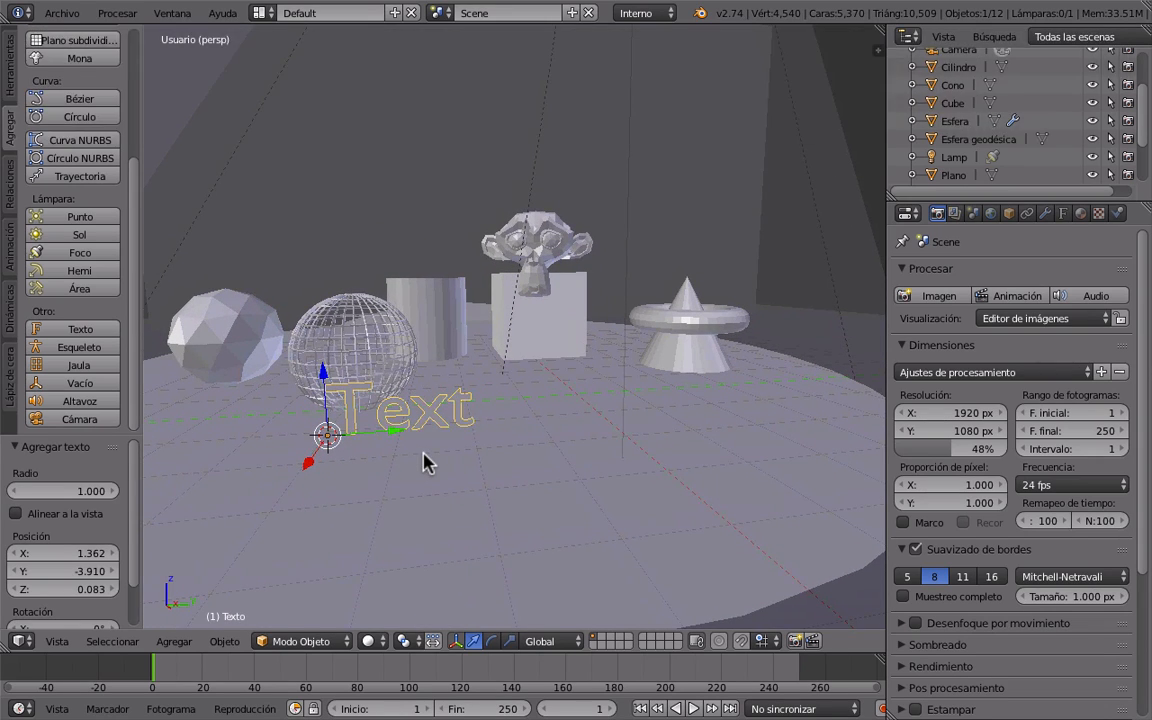
pyautogui.press('Tab')
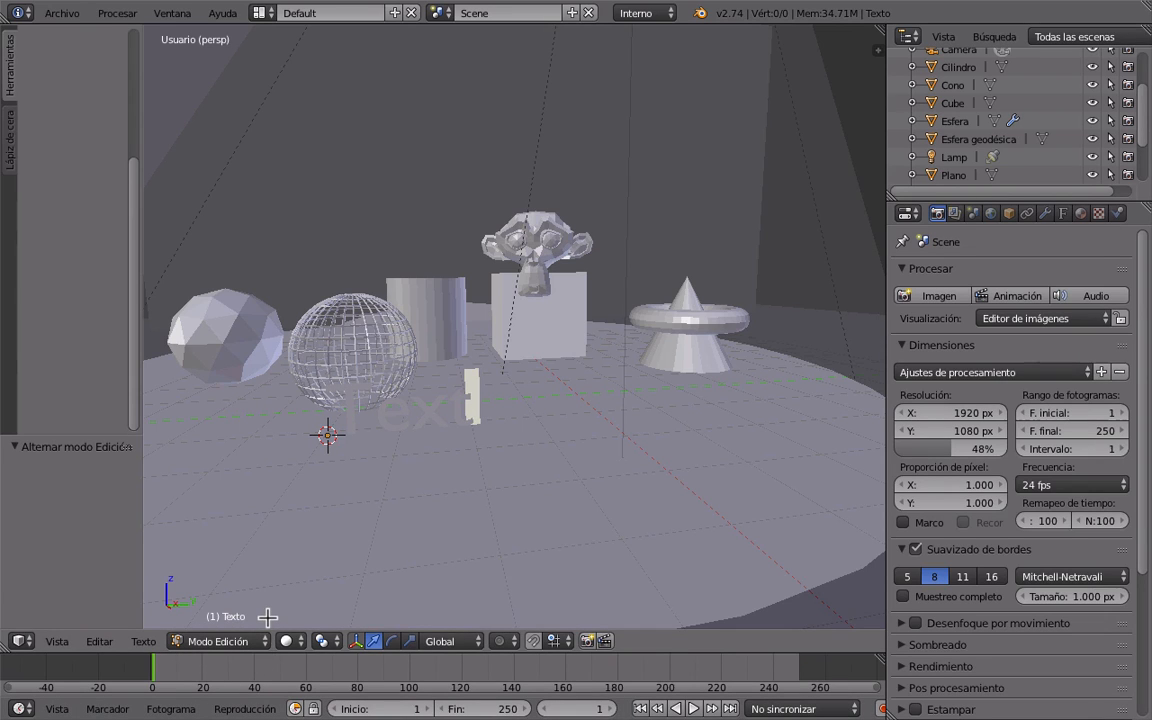
pyautogui.press('BackSpace')
pyautogui.press('BackSpace')
pyautogui.press('BackSpace')
pyautogui.press('BackSpace')
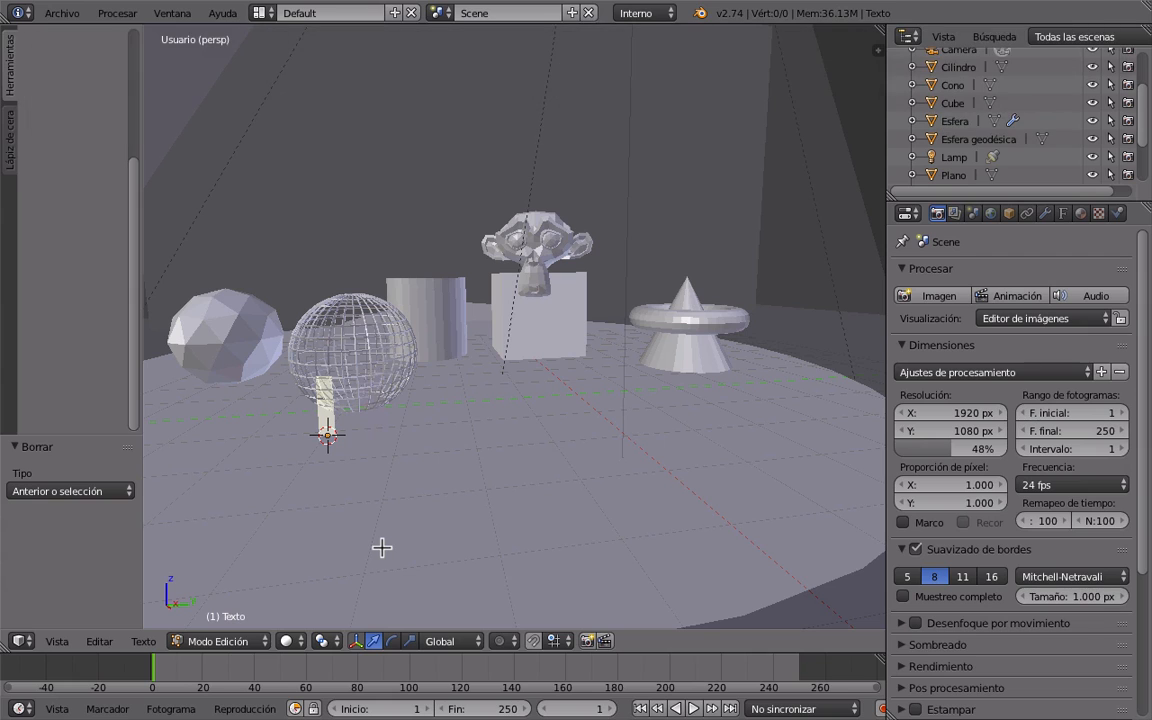
pyautogui.write('Mi Logotipo')
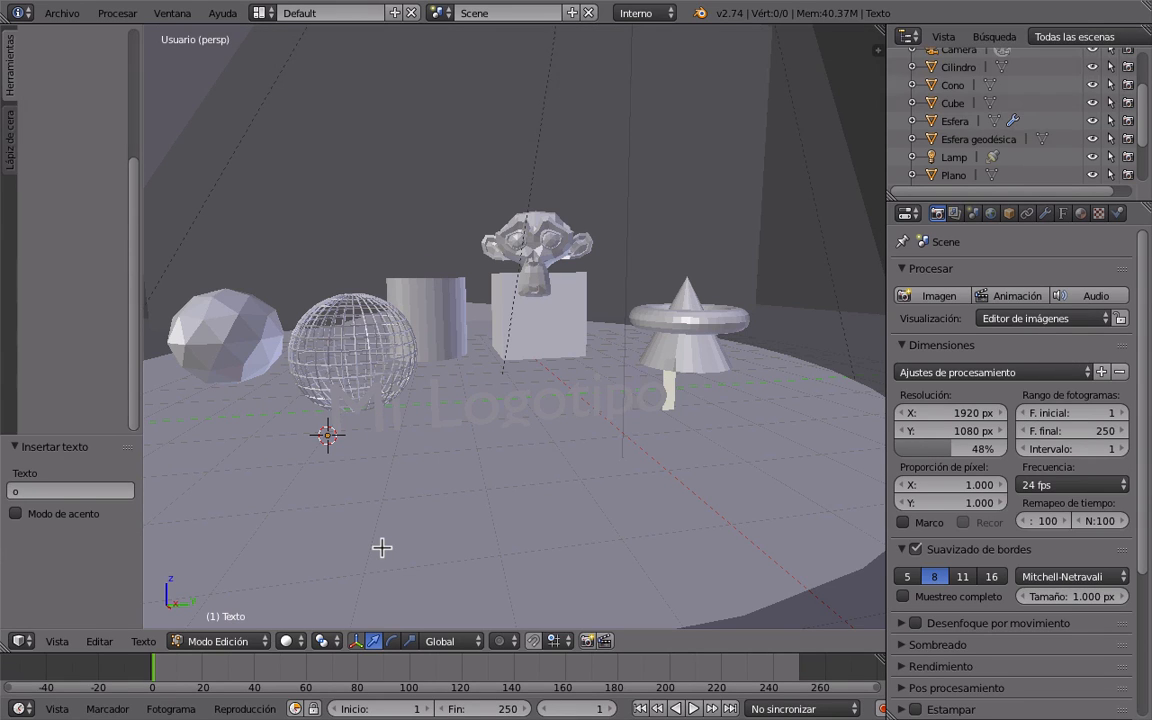
pyautogui.press('Tab')
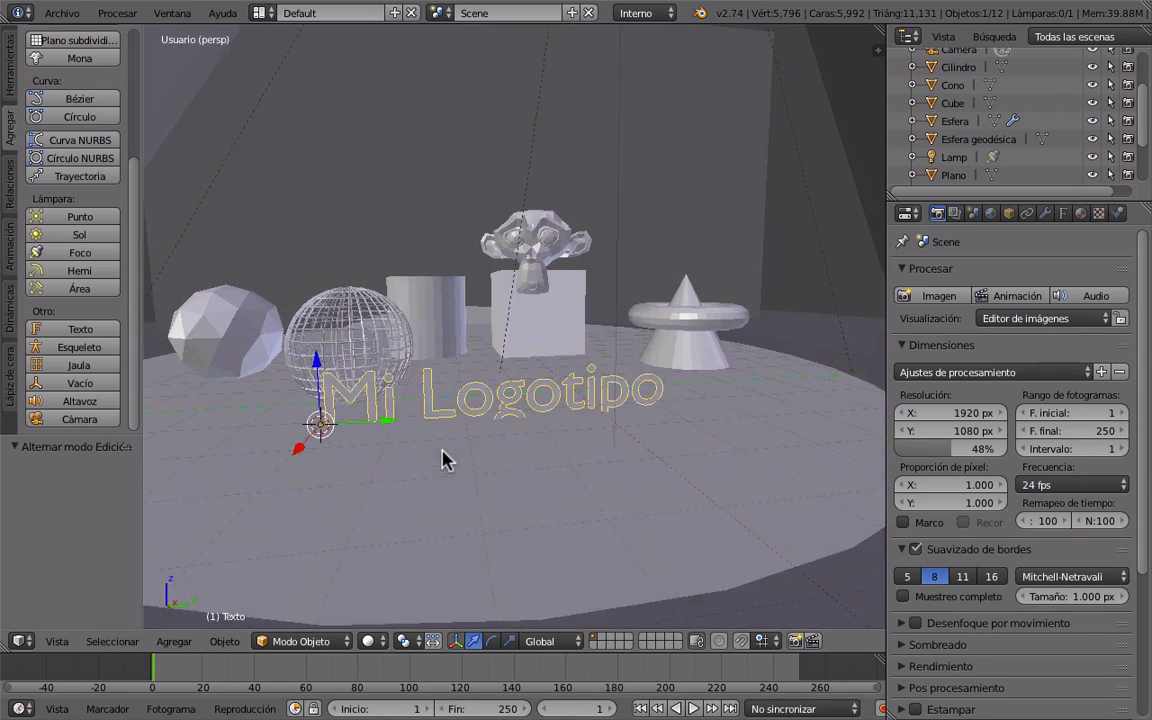
pyautogui.click(925, 299)
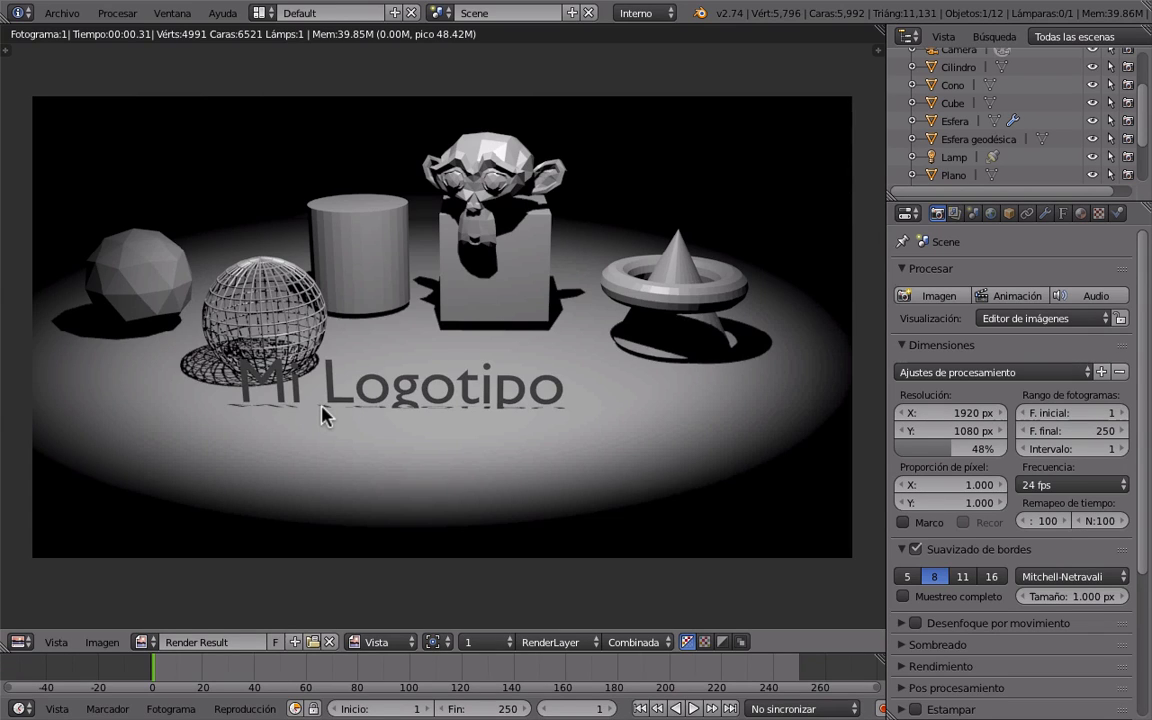
pyautogui.press('Escape')
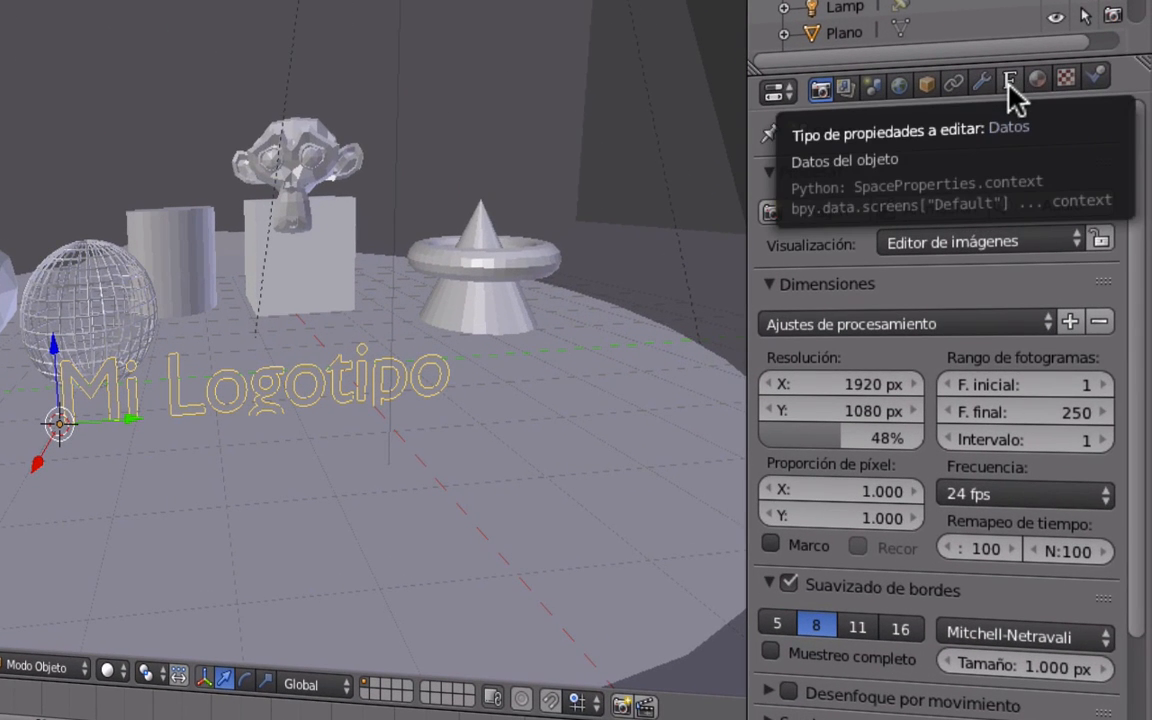
# Give the text an extrusion of 0.124 and a bevel with depth 0.045 and resolution 6.
pyautogui.click(1009, 83)
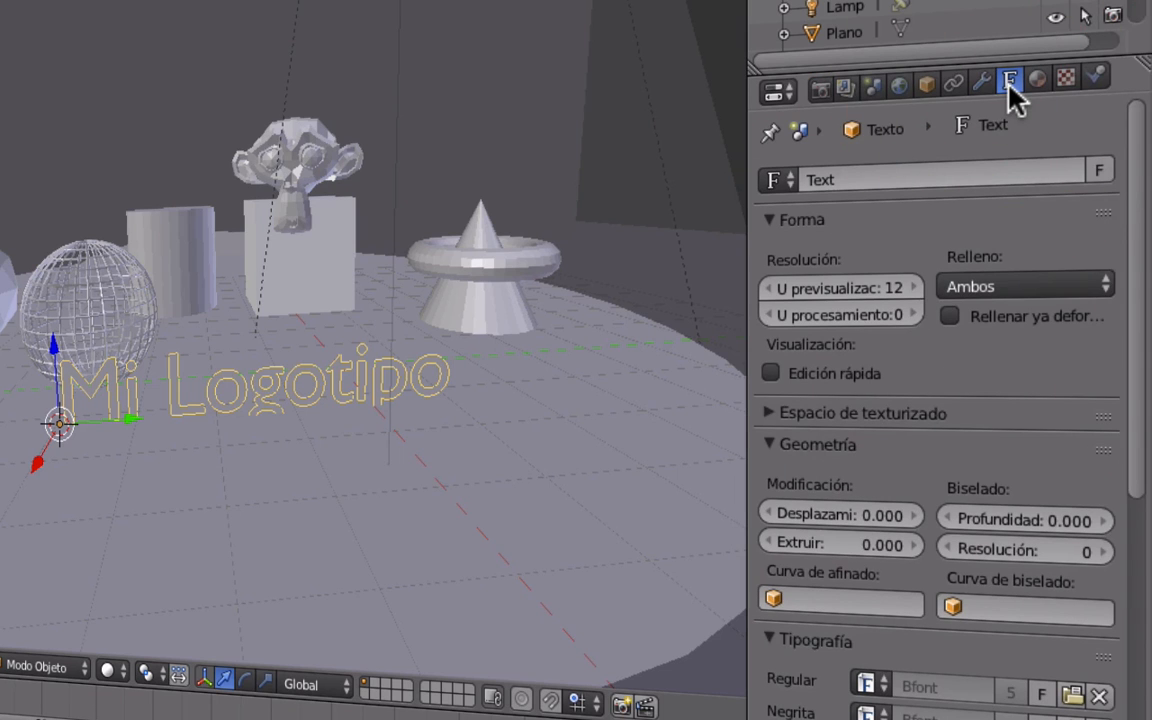
pyautogui.scroll(-5, 1004, 380)
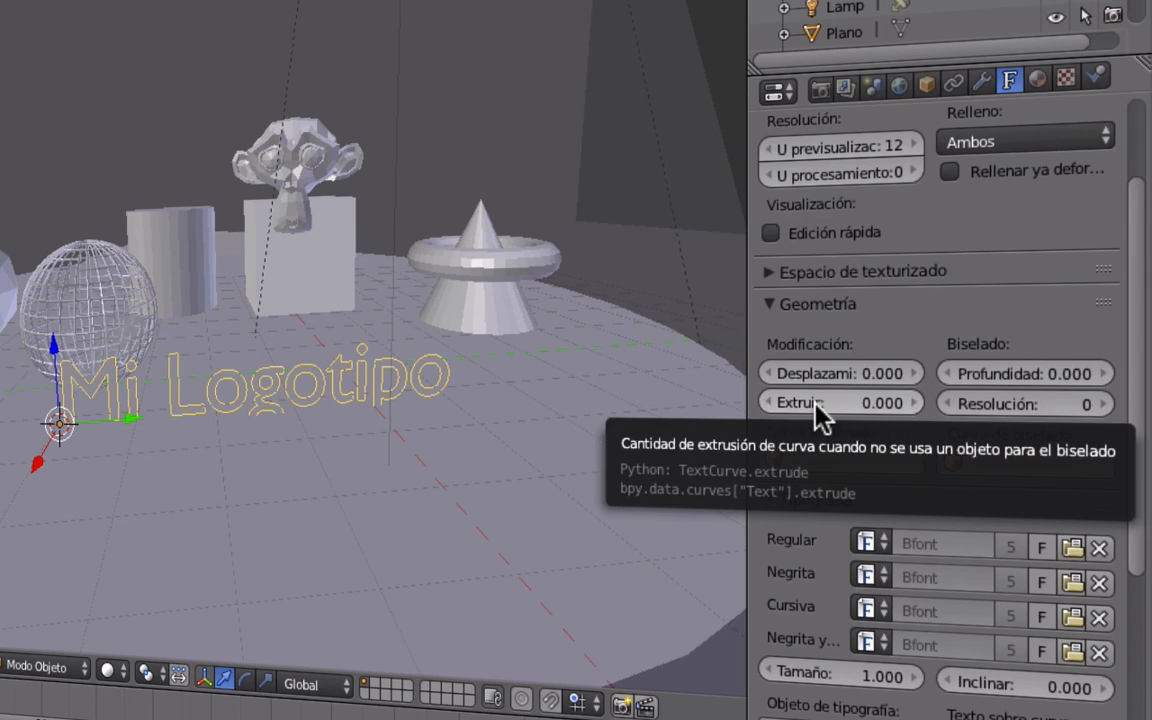
pyautogui.moveTo(815, 410); pyautogui.dragTo(870, 410)
pyautogui.moveTo(111, 386); pyautogui.dragTo(460, 428, button='middle')
pyautogui.scroll(5, 329, 423)
pyautogui.scroll(-2, 329, 423)
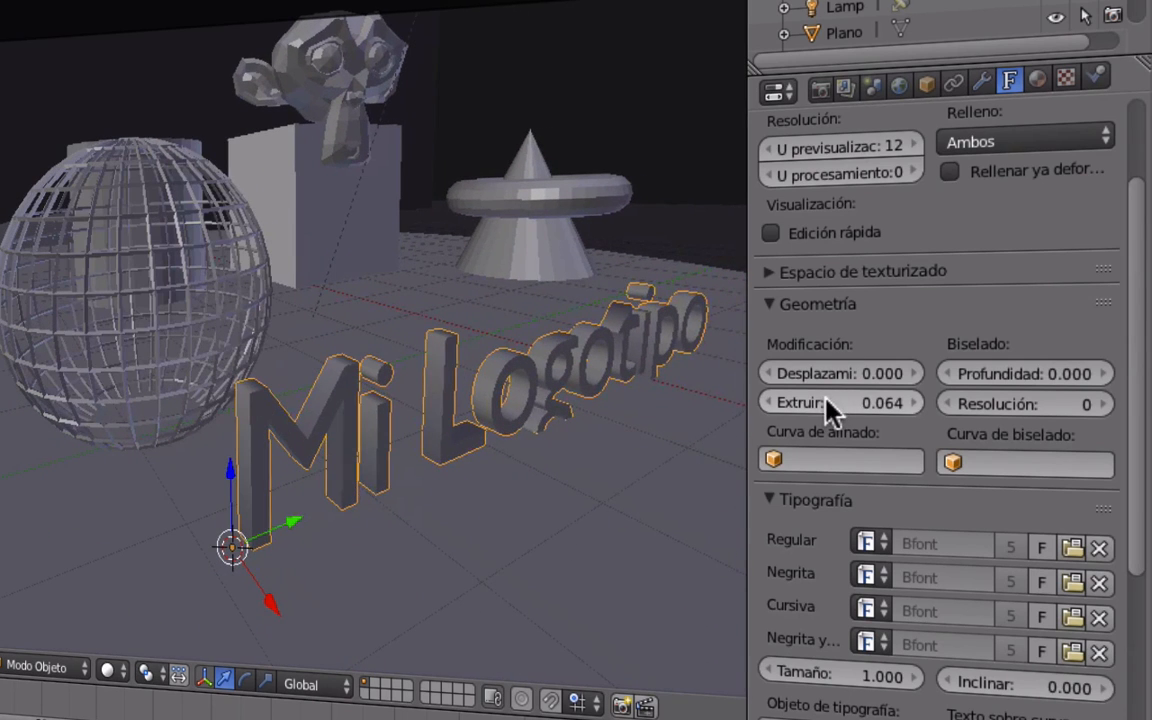
pyautogui.moveTo(828, 411); pyautogui.dragTo(888, 411)
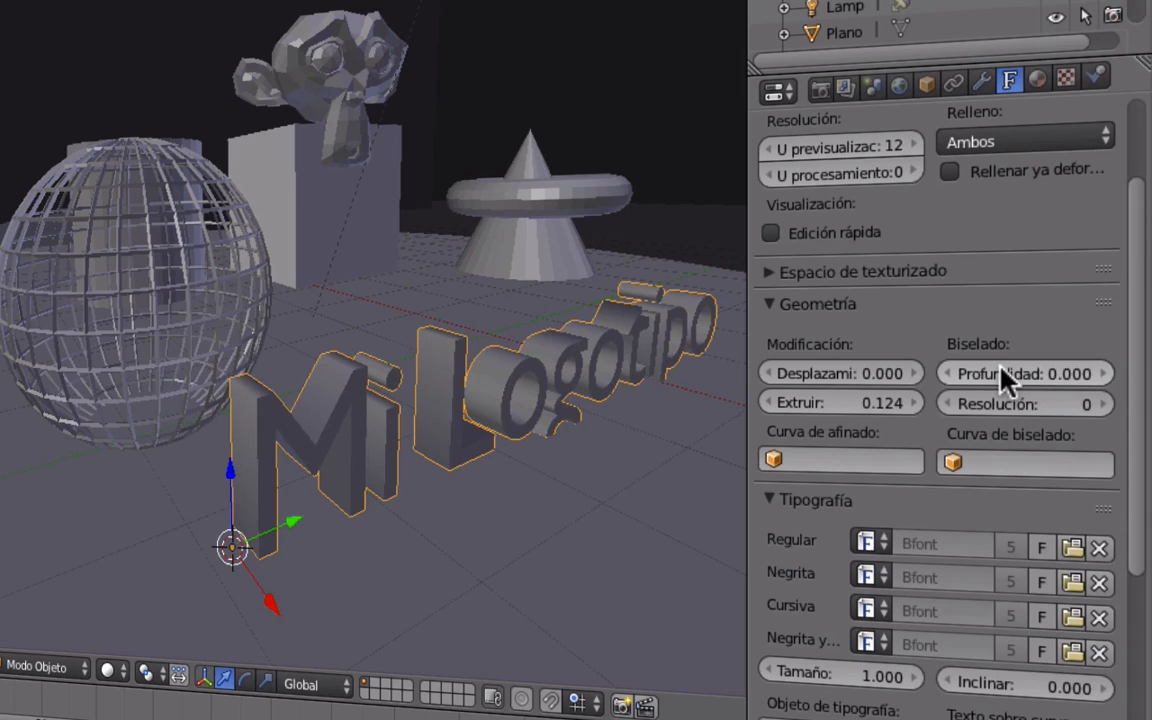
pyautogui.moveTo(967, 373); pyautogui.dragTo(1065, 403)
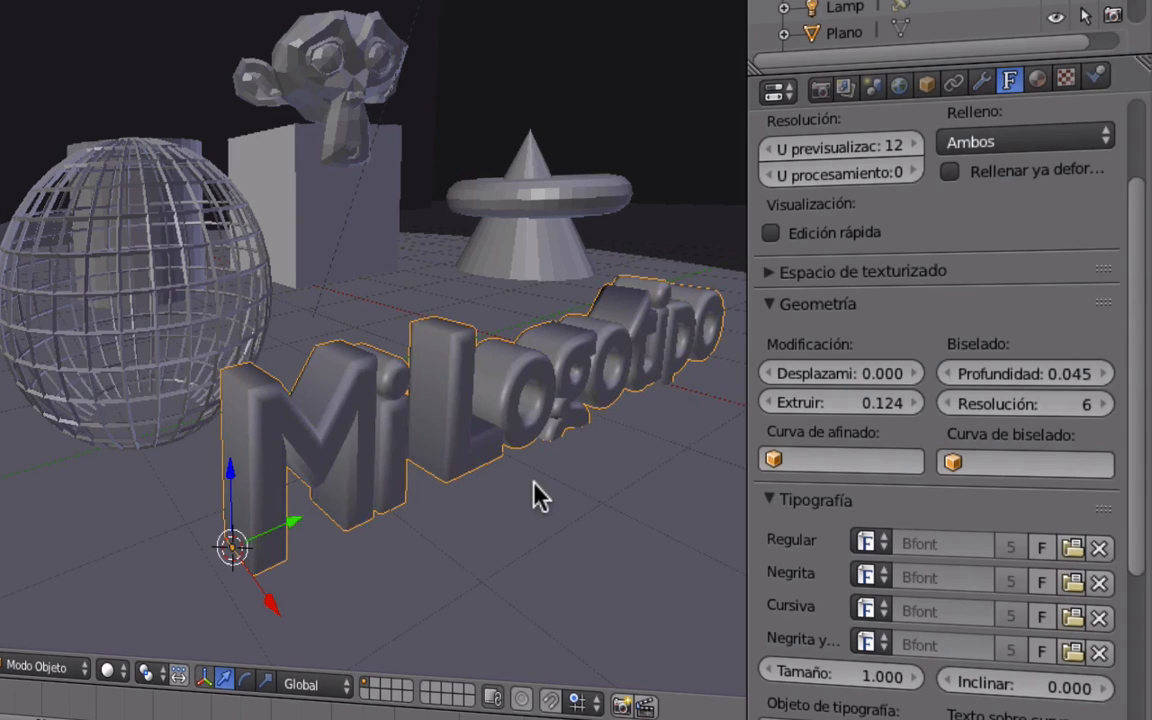
# Raise the text 0.230 along Z so it clears the floor, and render the scene to check it.
pyautogui.moveTo(534, 482); pyautogui.dragTo(534, 482, button='middle')
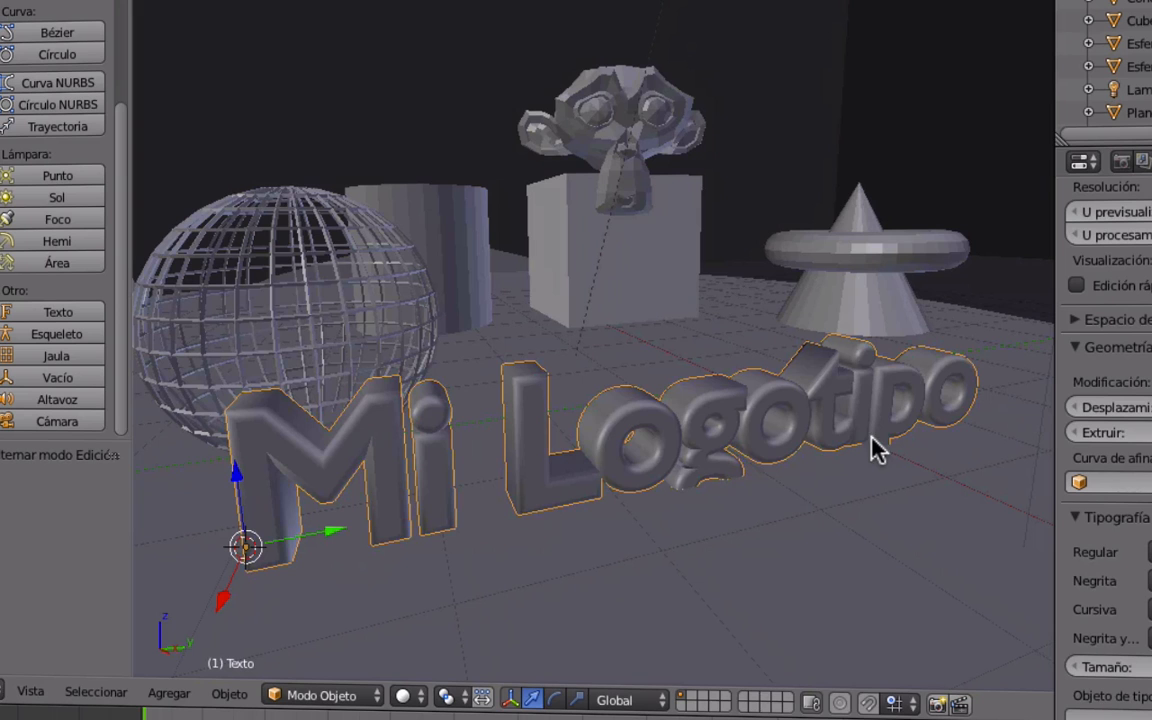
pyautogui.moveTo(245, 482); pyautogui.dragTo(222, 434)
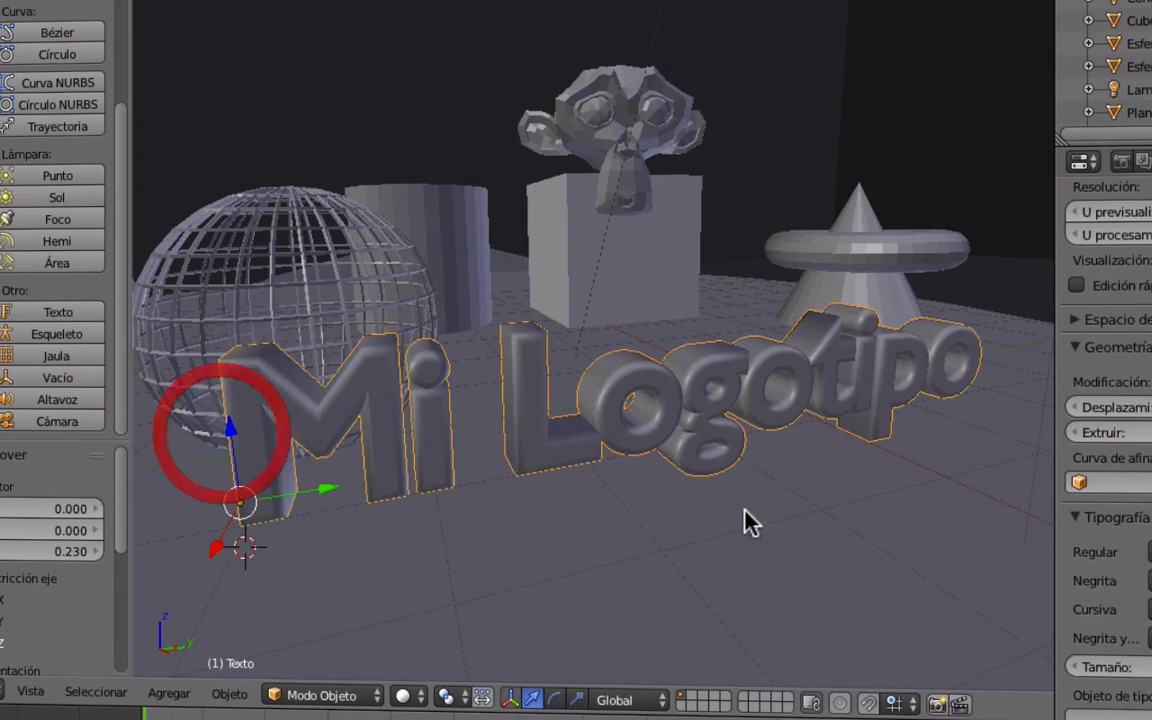
pyautogui.moveTo(746, 511); pyautogui.dragTo(764, 510, button='middle')
pyautogui.press('KP_0')
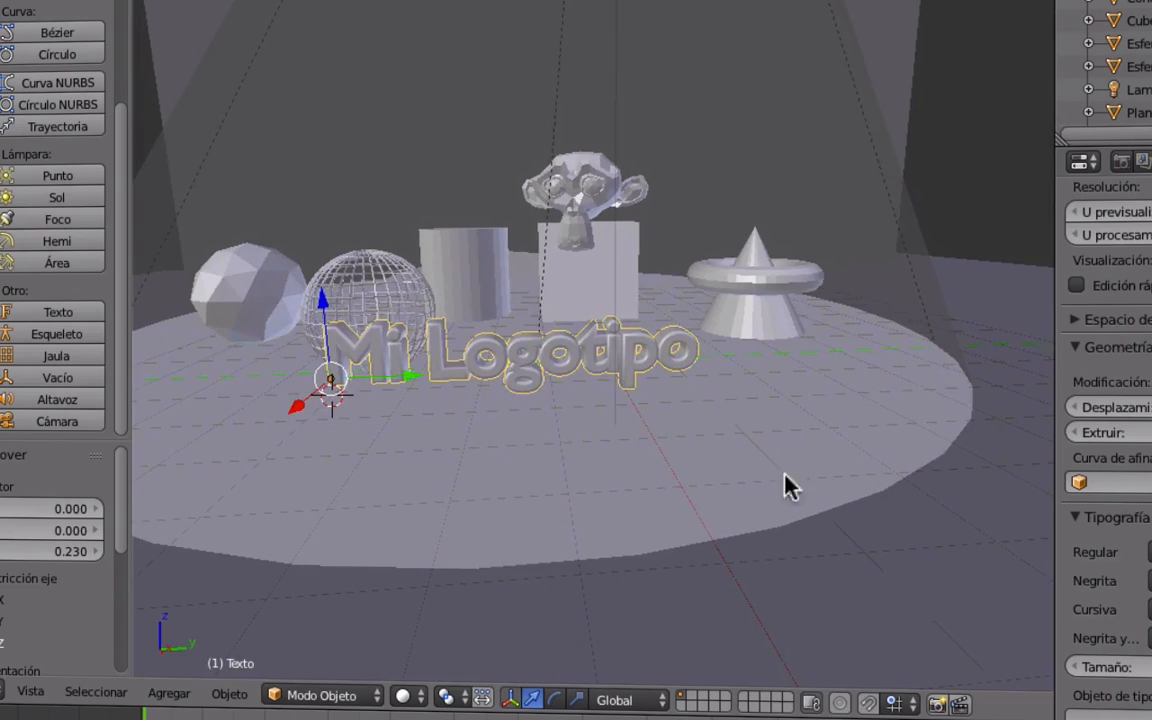
pyautogui.click(1123, 168)
pyautogui.click(1128, 270)
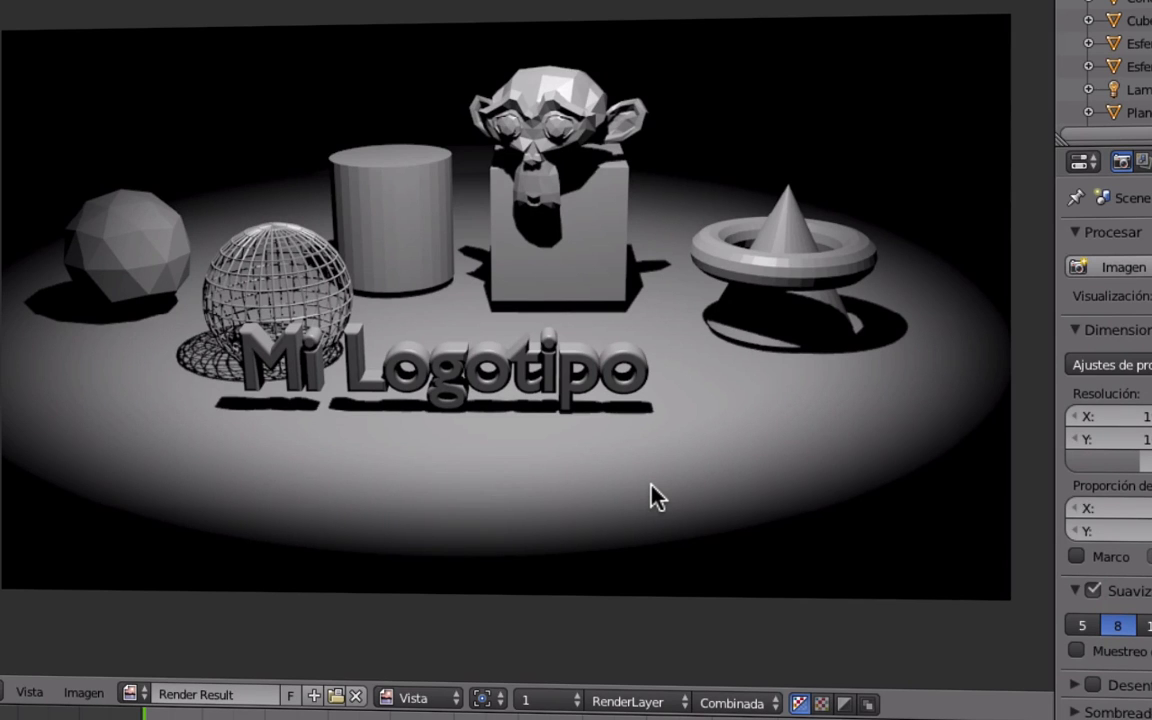
pyautogui.press('Escape')
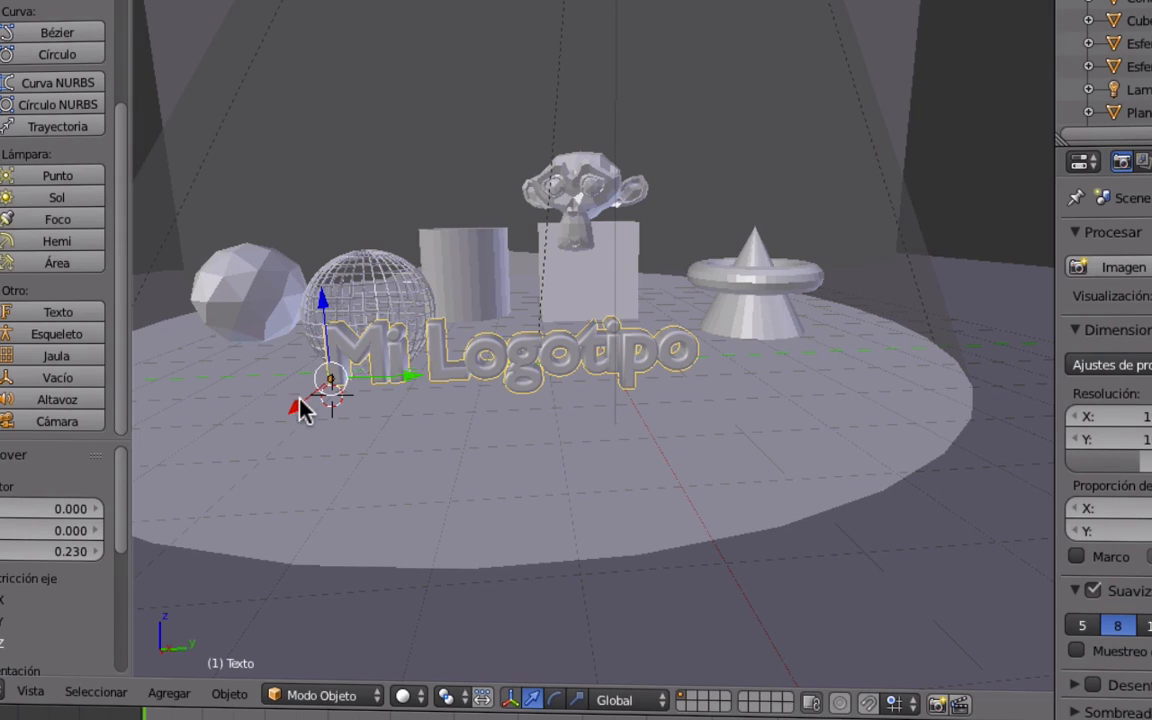
# Move the text 0.744 along X and rotate it -35.467° about the Y axis.
pyautogui.moveTo(296, 406); pyautogui.dragTo(285, 431)
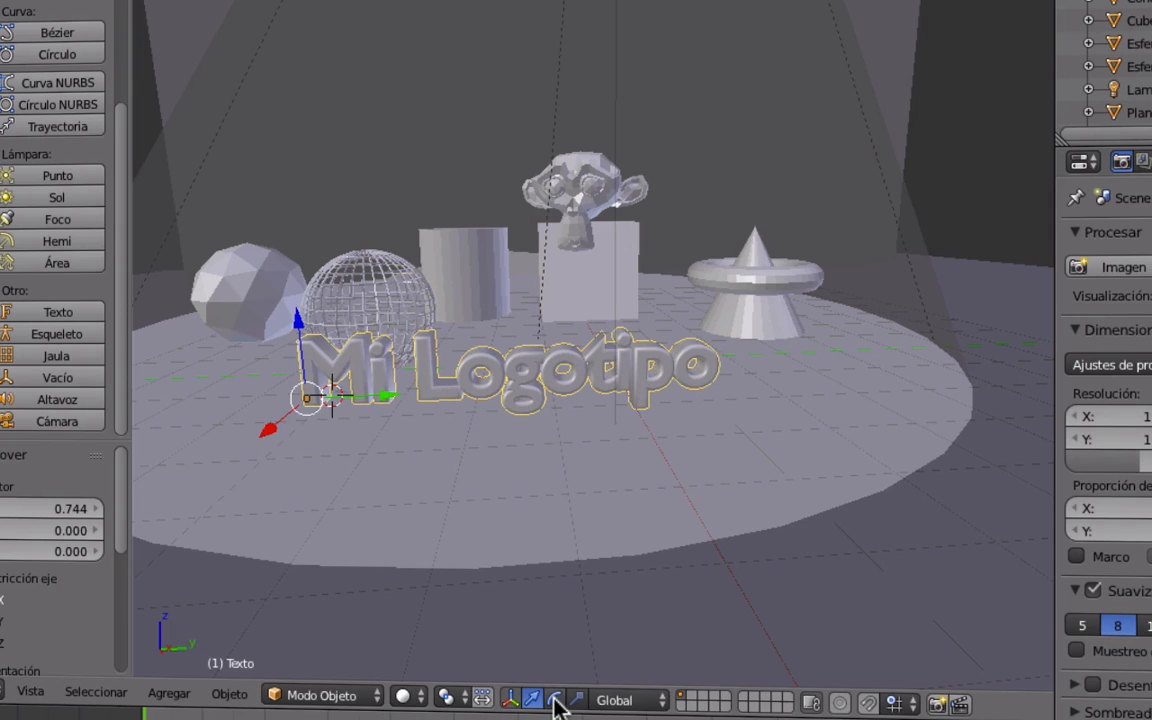
pyautogui.click(555, 700)
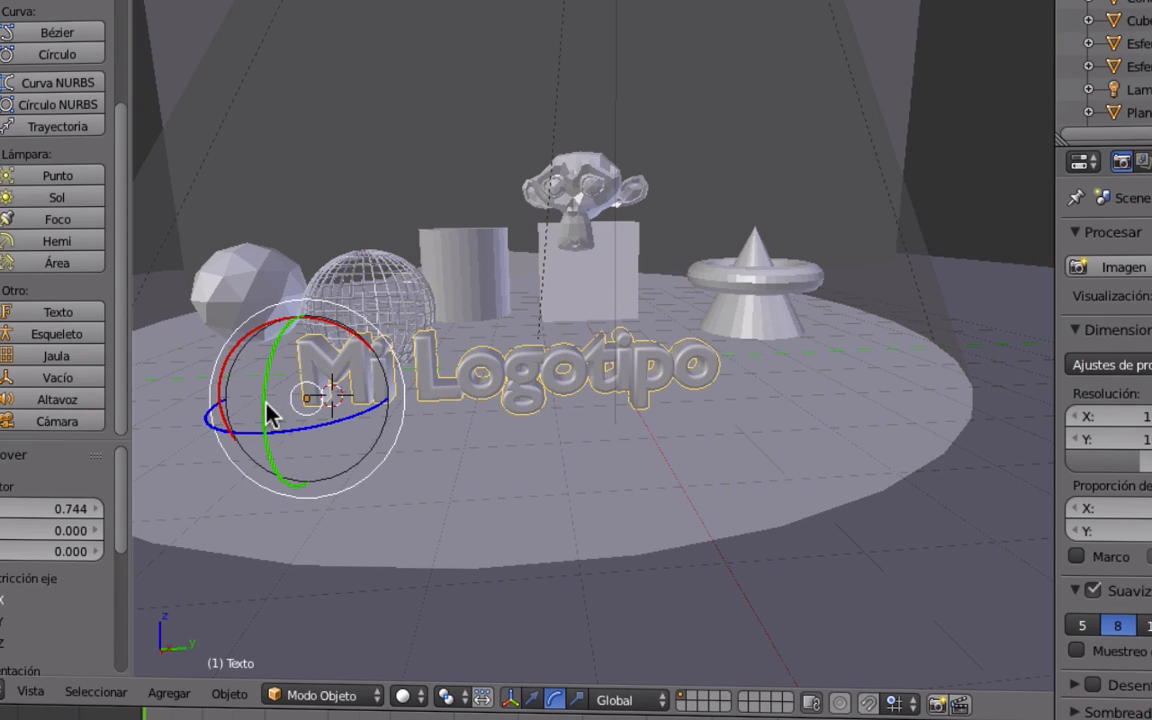
pyautogui.moveTo(264, 410); pyautogui.dragTo(262, 447)
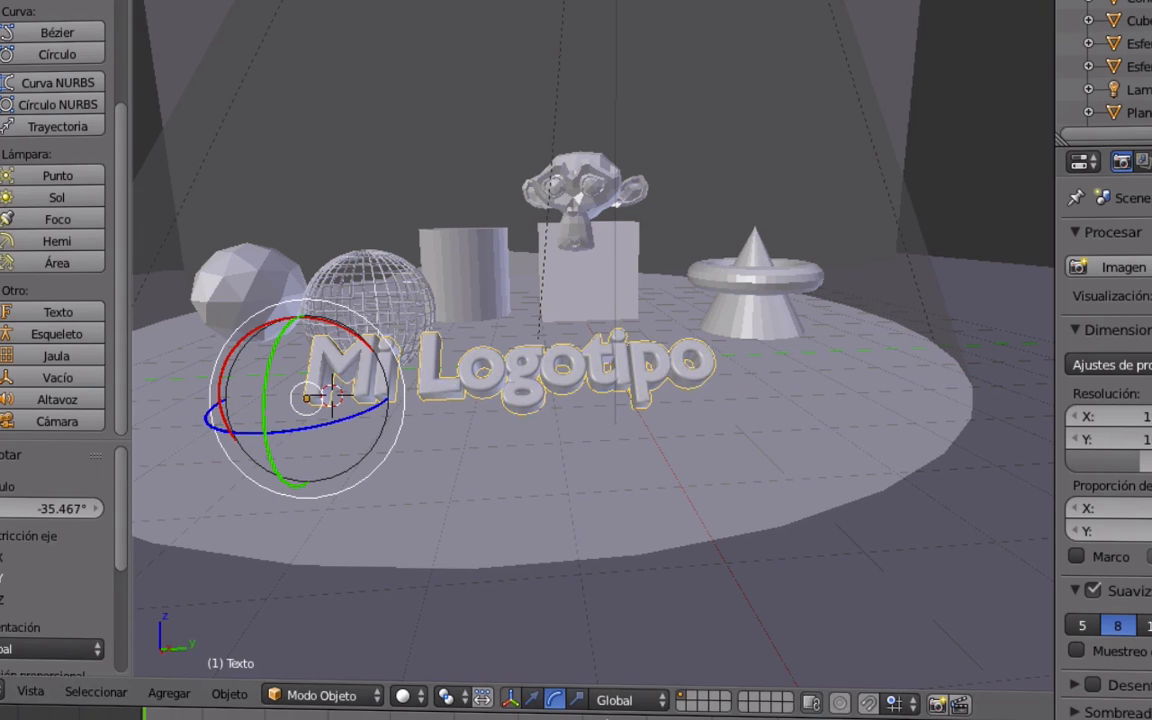
# Lower the tilted text by 0.102 along Z and render the scene.
pyautogui.click(530, 700)
pyautogui.moveTo(298, 322)
pyautogui.mouseDown()
pyautogui.moveTo(301, 352)
pyautogui.moveTo(299, 331)
pyautogui.mouseUp()
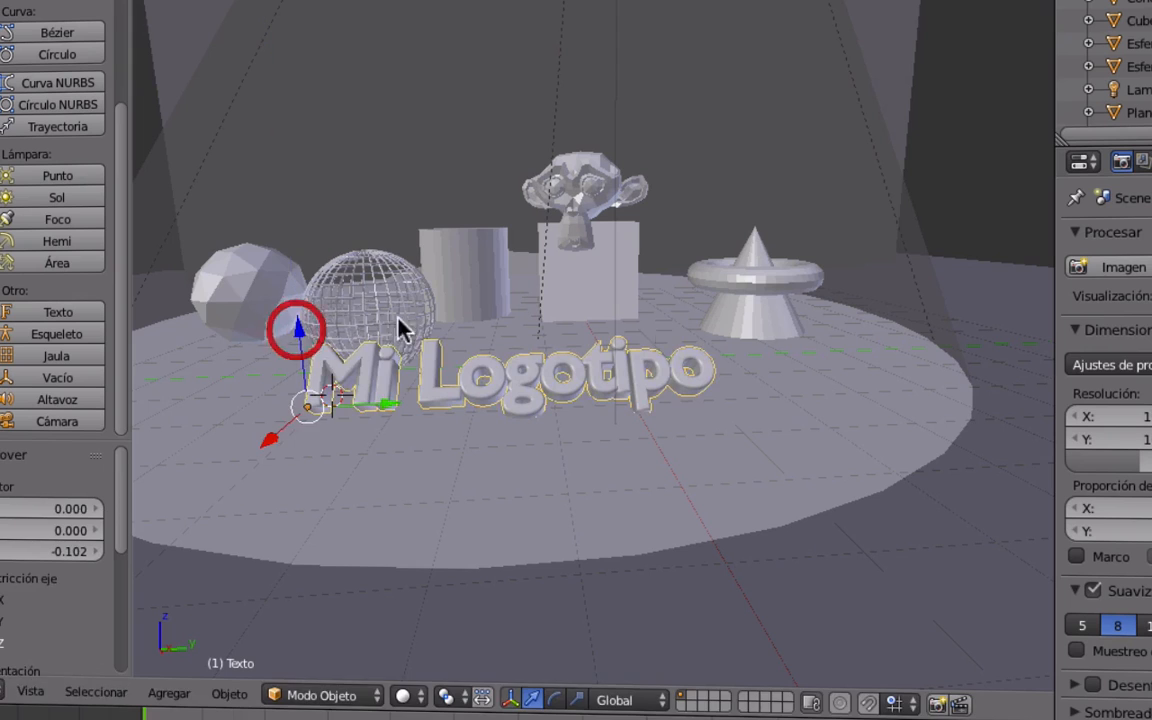
pyautogui.click(1118, 265)
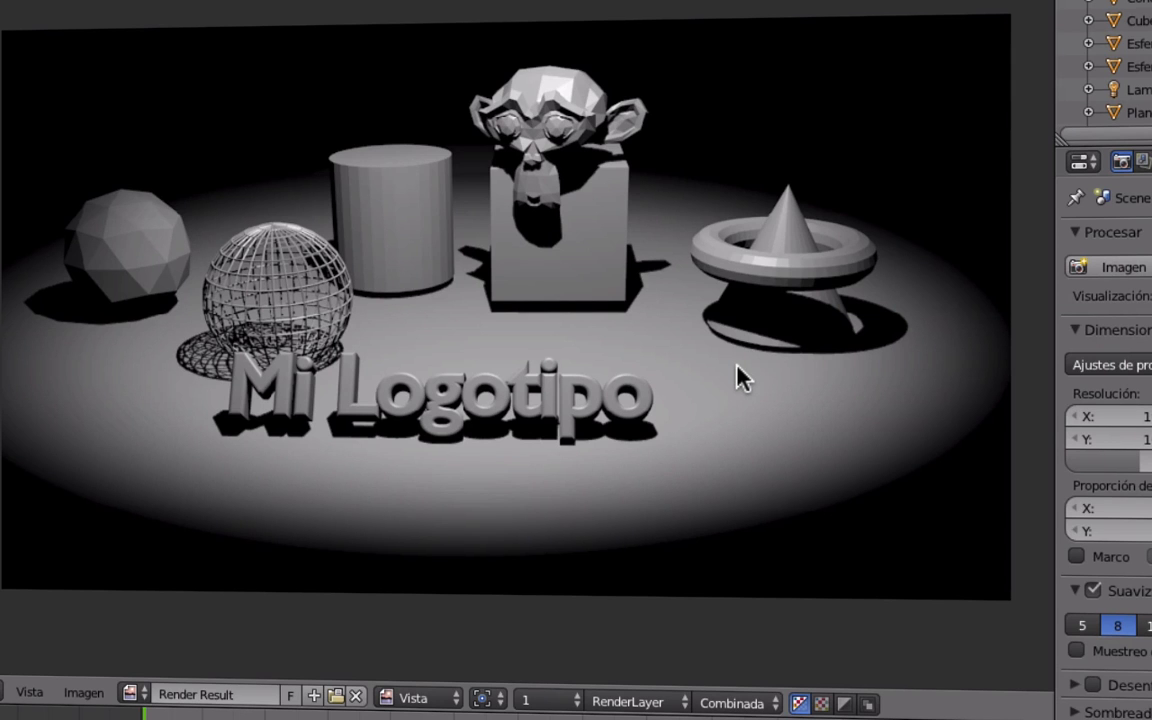
# Set the "Mi Logotipo" text's scale to 2 on the X, Y and Z axes.
pyautogui.press('Escape')
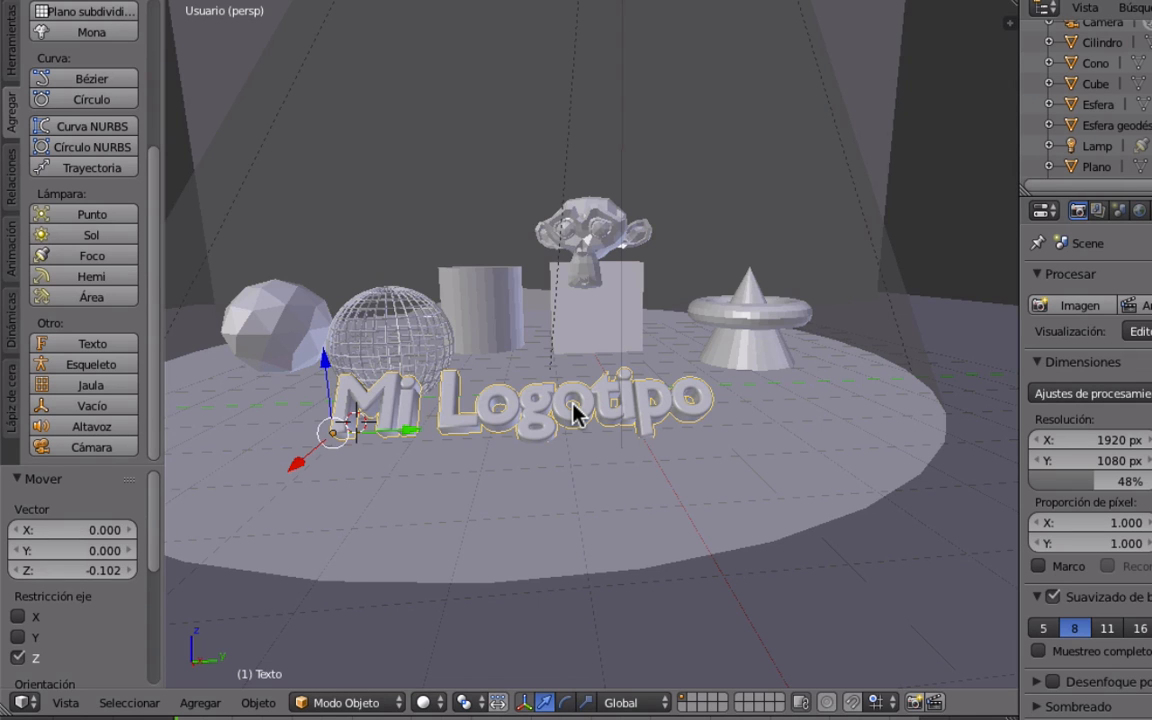
pyautogui.press('n')
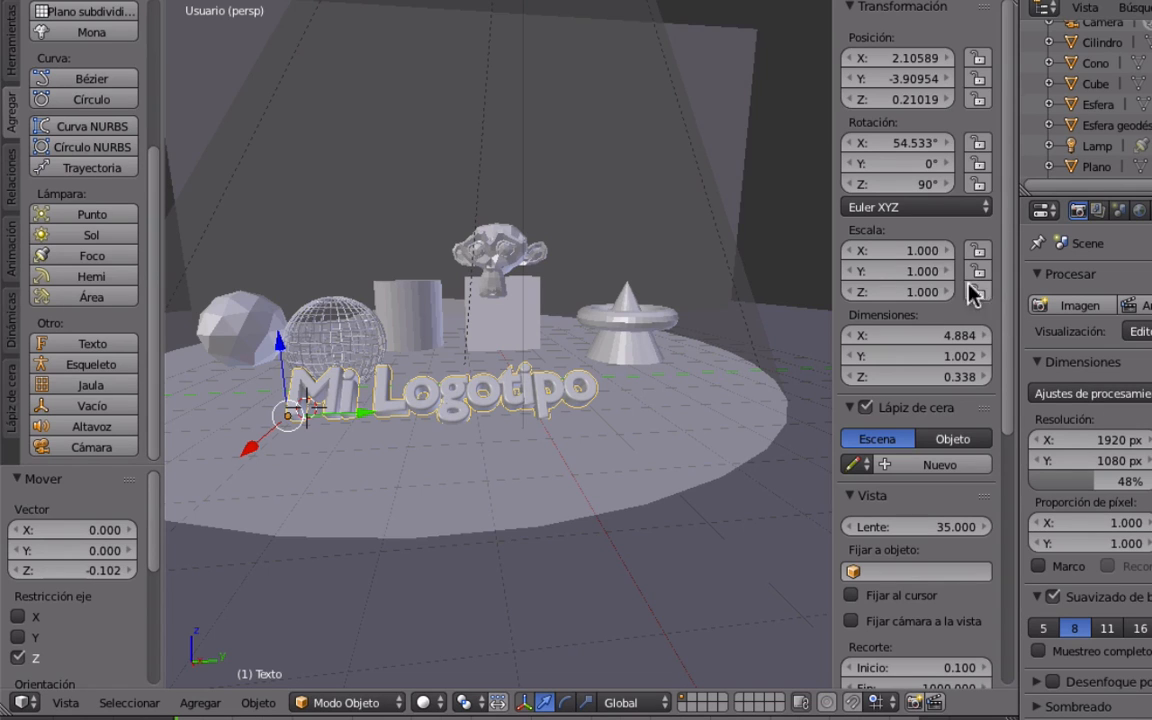
pyautogui.click(921, 251)
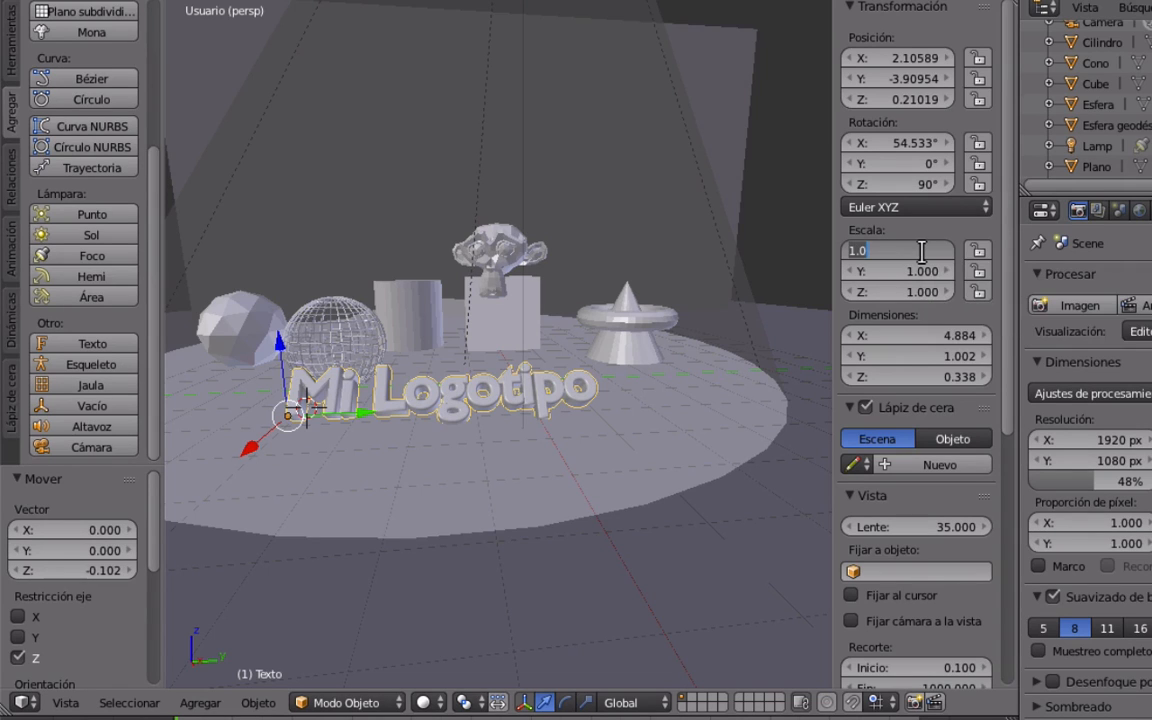
pyautogui.write('2')
pyautogui.press('Tab')
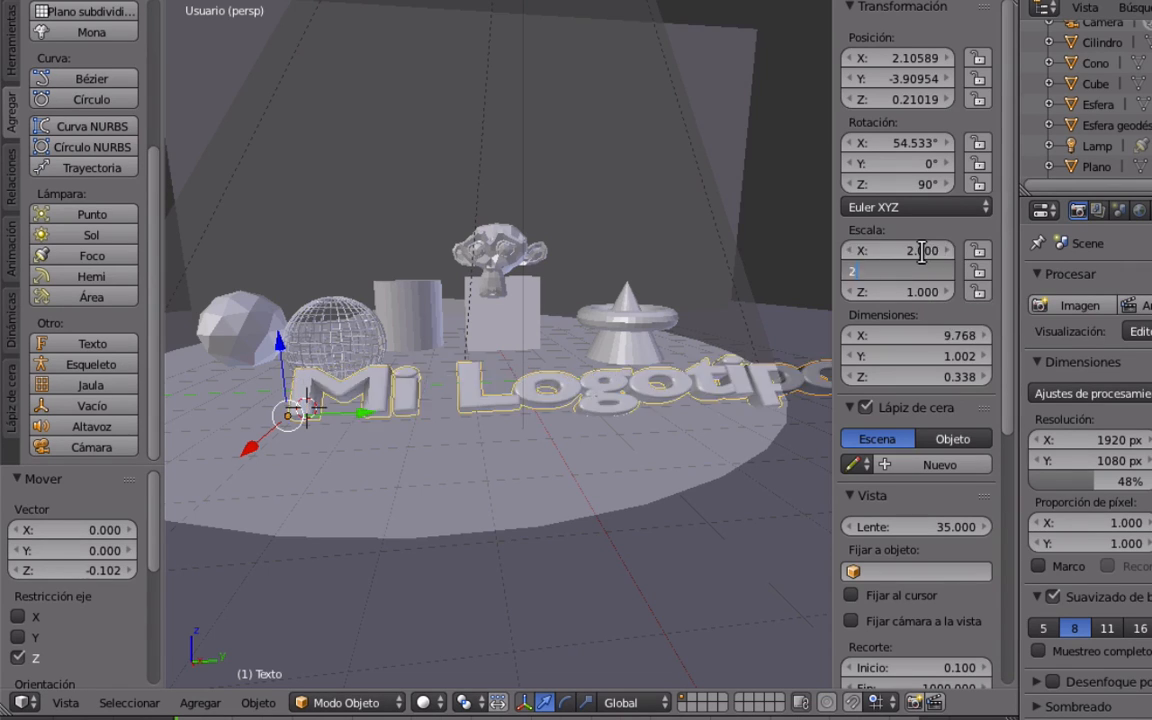
pyautogui.write('2')
pyautogui.press('Tab')
pyautogui.write('2')
pyautogui.press('Tab')
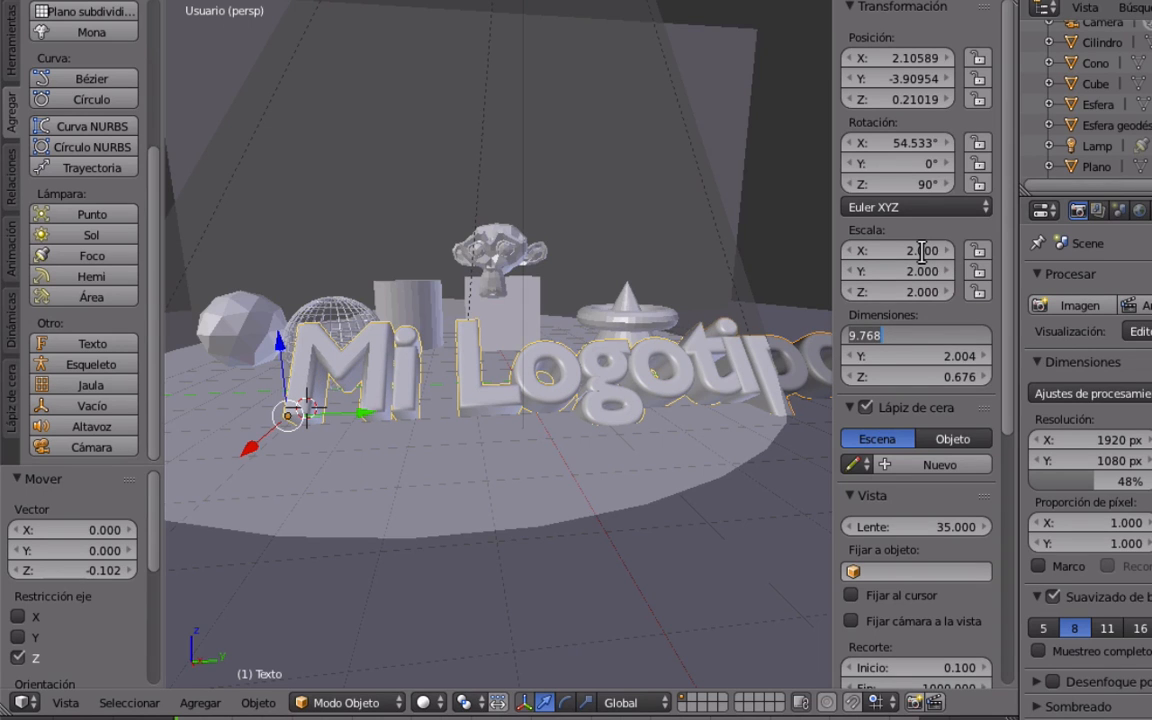
pyautogui.press('Return')
# Set the "Mi Logotipo" text's scale to 1.8 on the X, Y and Z axes.
pyautogui.click(920, 252)
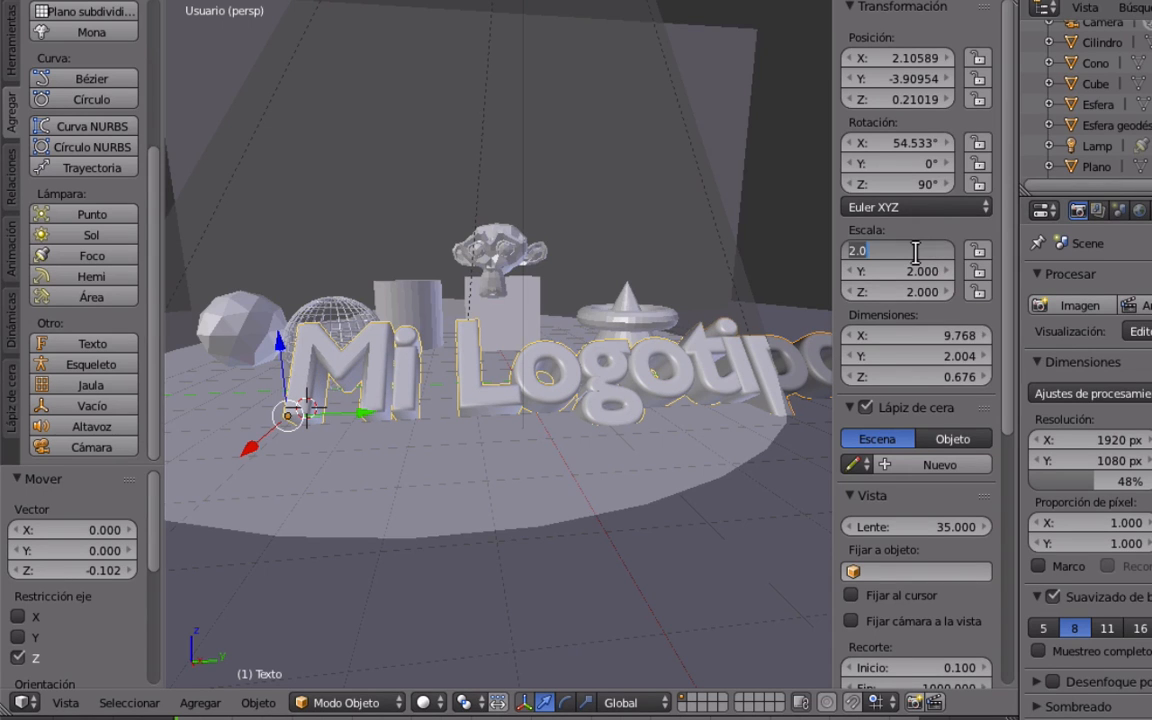
pyautogui.write('1.8')
pyautogui.press('Tab')
pyautogui.write('1.8')
pyautogui.press('Tab')
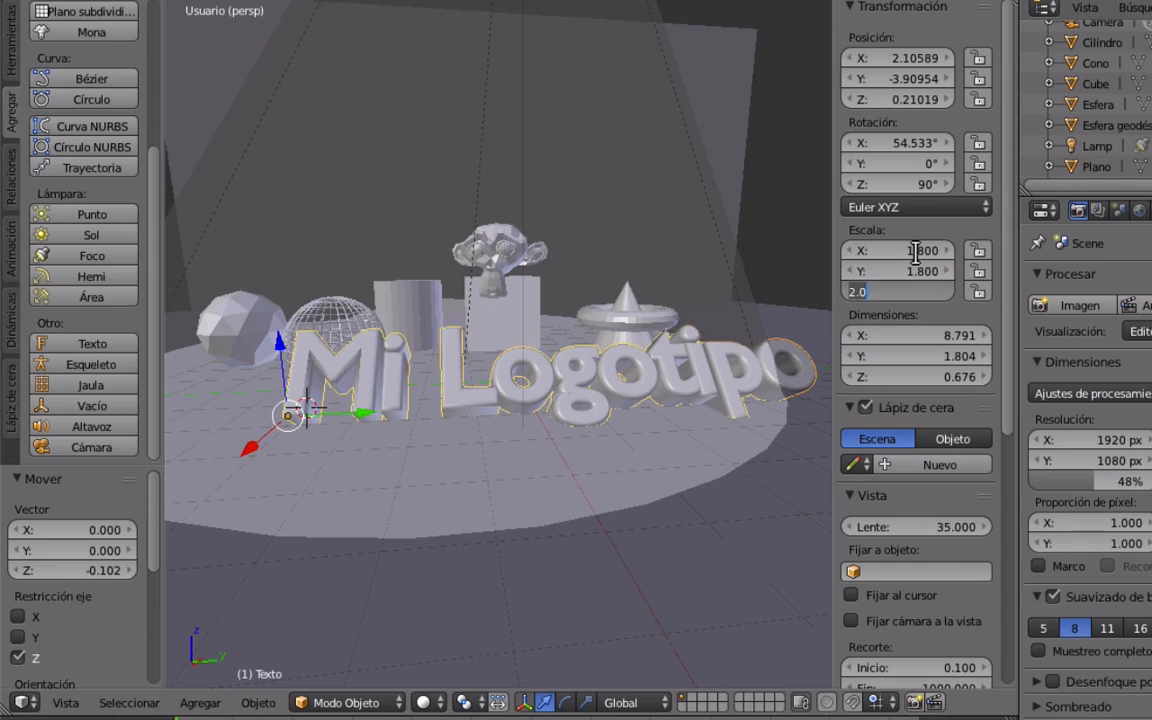
pyautogui.write('1.8')
pyautogui.press('Return')
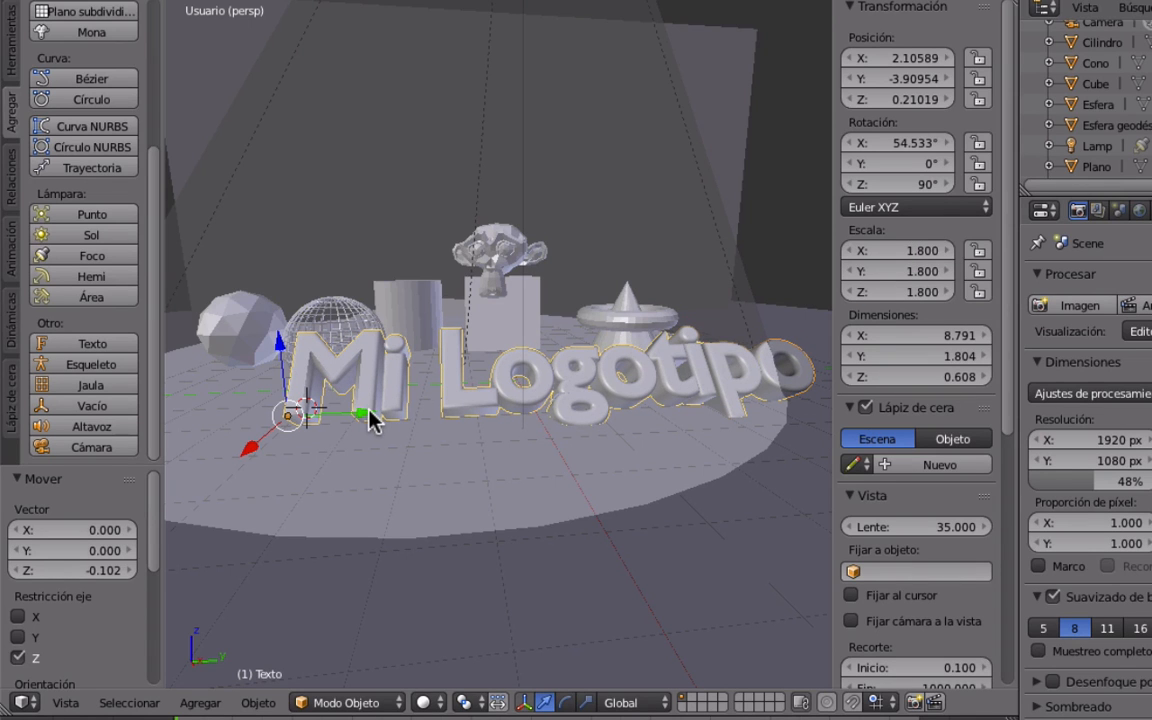
# Move the logo text -1.558 along Y to centre it in the scene, and render from the camera view.
pyautogui.moveTo(370, 420); pyautogui.dragTo(260, 408)
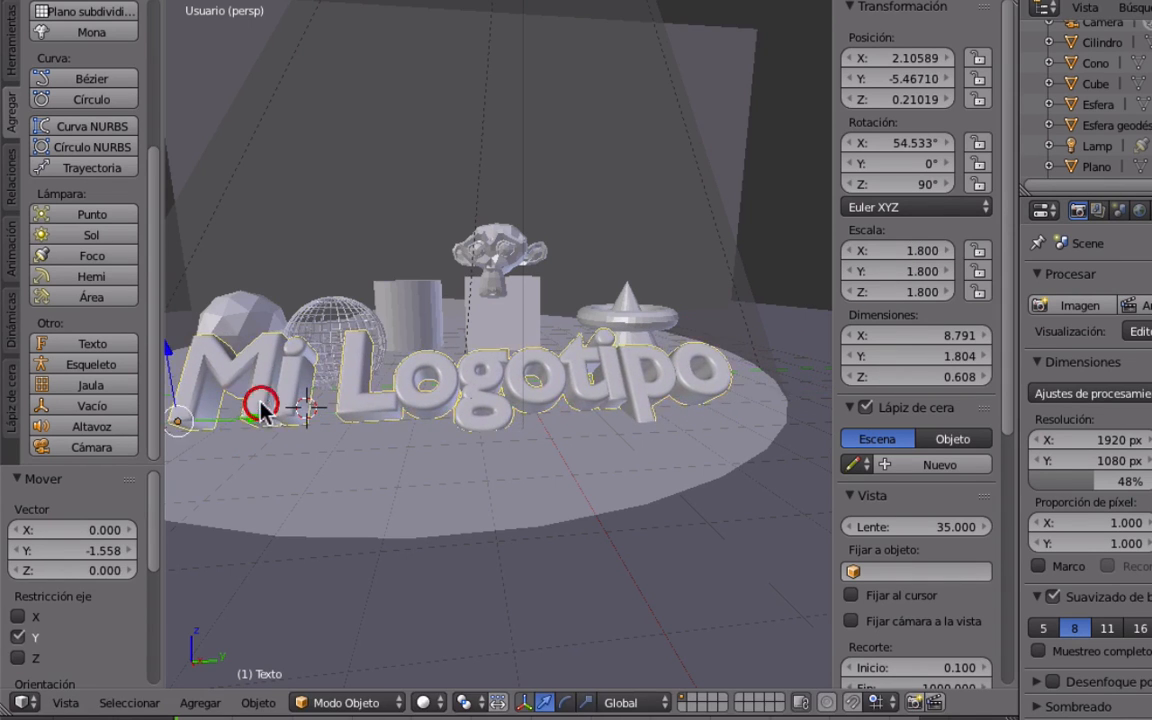
pyautogui.press('n')
pyautogui.press('KP_0')
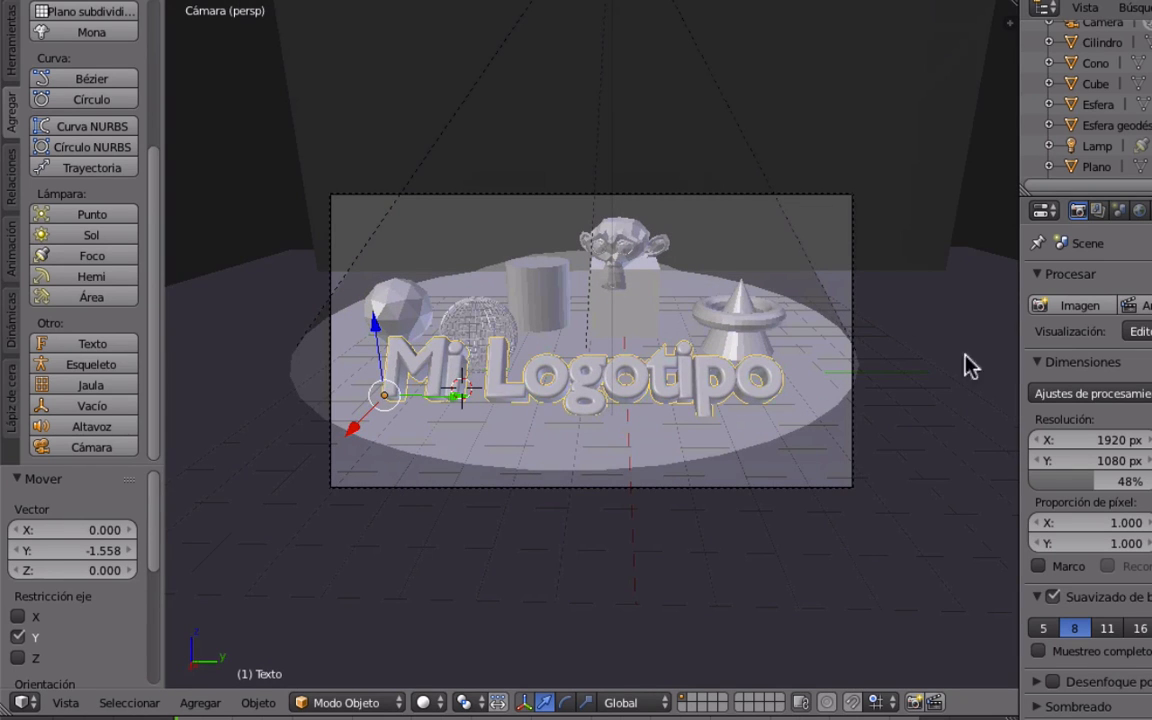
pyautogui.click(1076, 310)
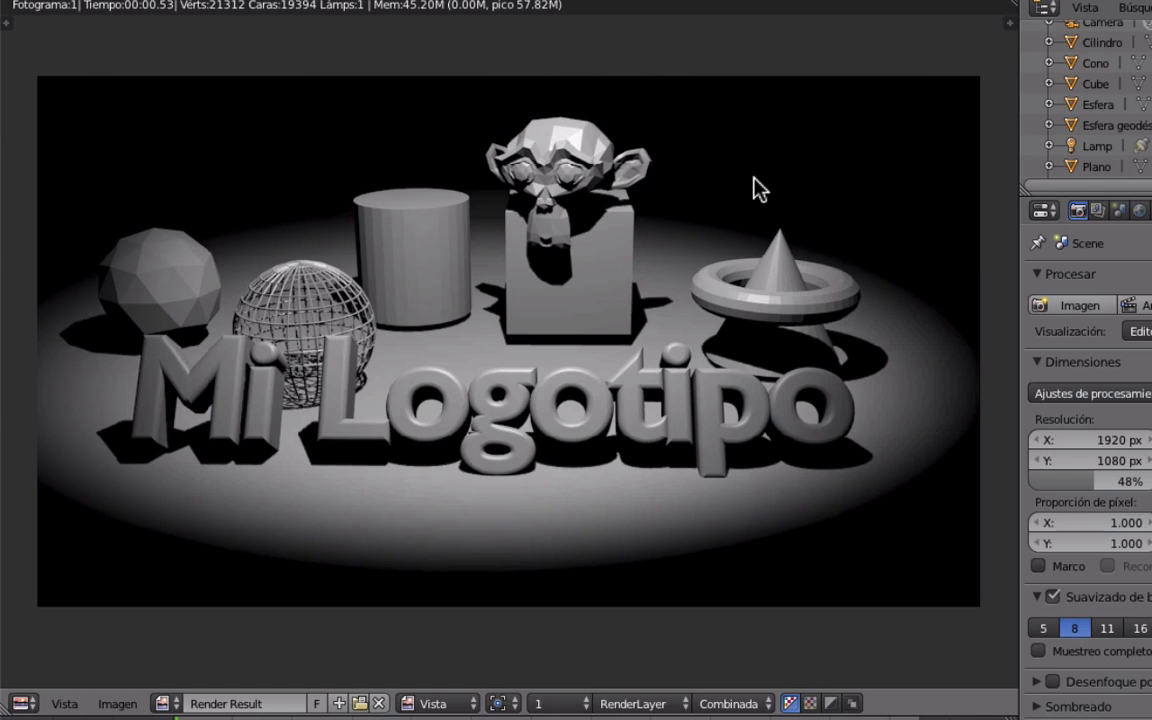
pyautogui.press('Escape')
# Add a text object above the wireframe sphere and set its rotation to 90° on X and 90° on Z.
pyautogui.scroll(3, 558, 365)
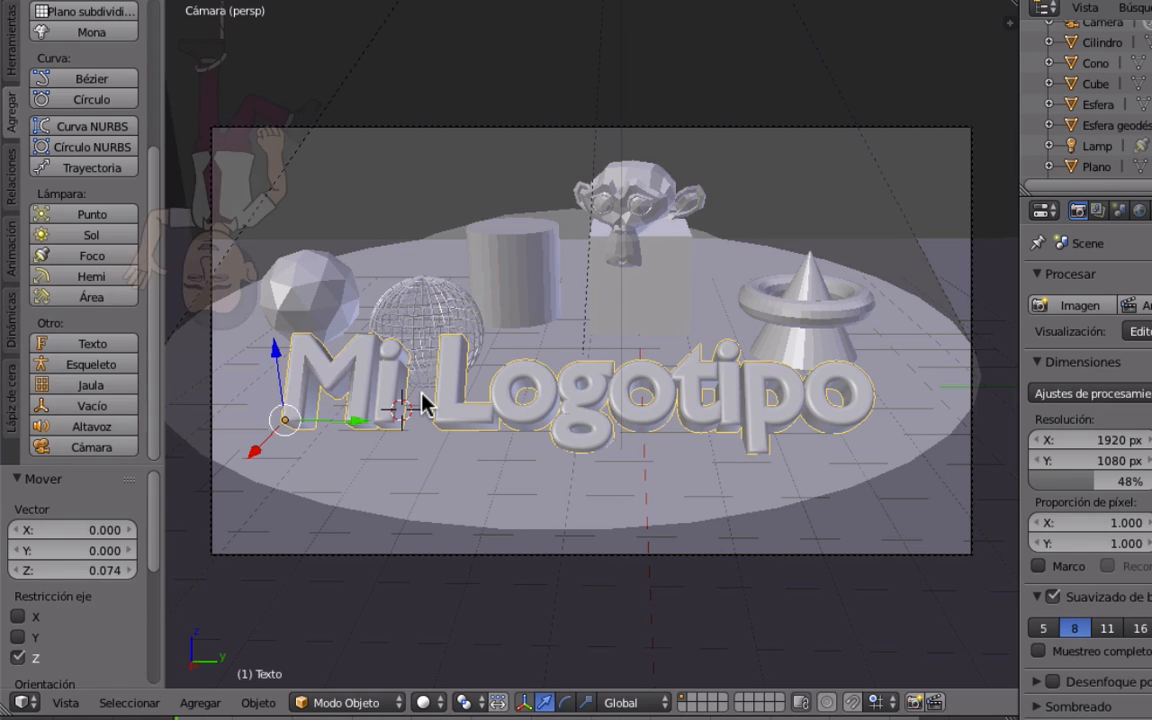
pyautogui.moveTo(421, 400); pyautogui.dragTo(365, 340, button='middle')
pyautogui.click(110, 343)
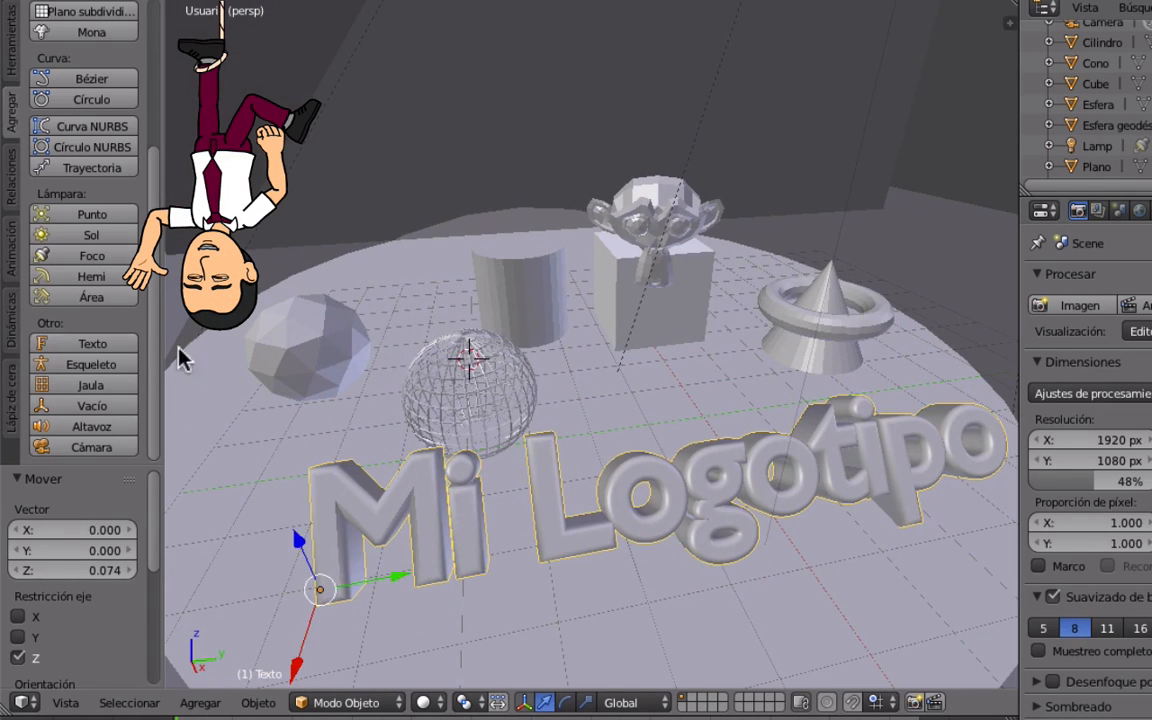
pyautogui.press('n')
pyautogui.click(917, 142)
pyautogui.write('90')
pyautogui.press('Tab')
pyautogui.press('Tab')
pyautogui.write('90')
pyautogui.press('Tab')
pyautogui.press('Return')
pyautogui.press('n')
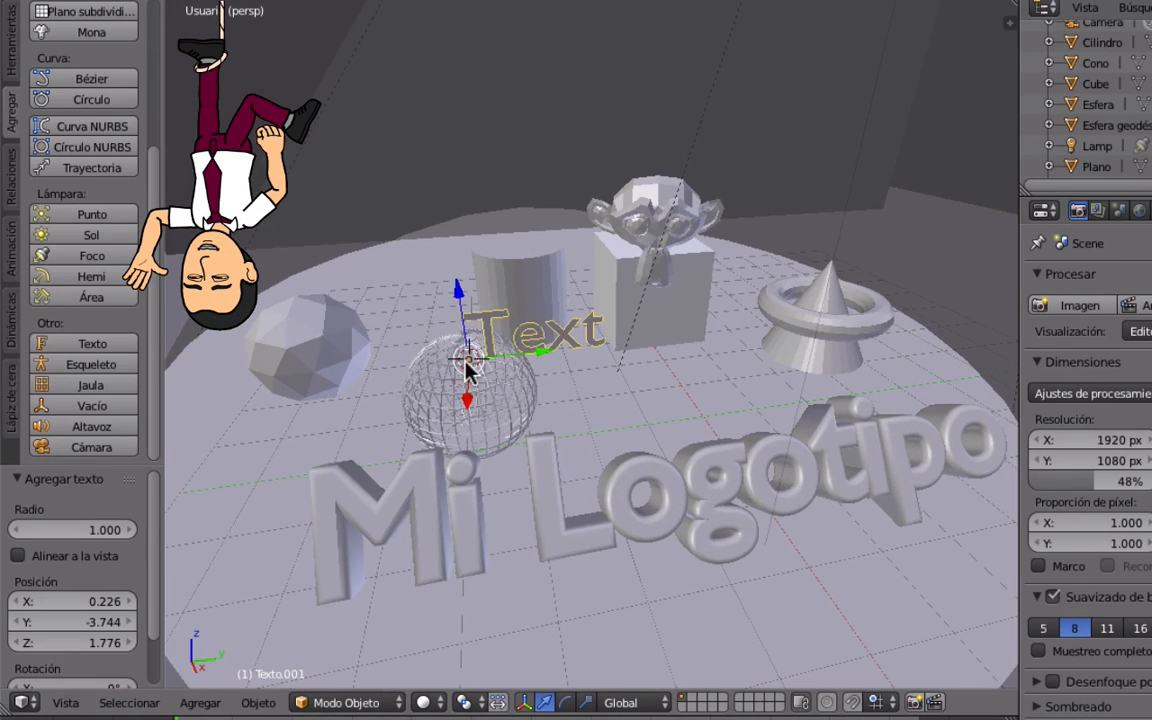
# Shift the new text back along Y and replace its default wording with "Esfera".
pyautogui.moveTo(536, 352); pyautogui.dragTo(458, 368)
pyautogui.moveTo(458, 368); pyautogui.dragTo(460, 304, button='middle')
pyautogui.press('Tab')
pyautogui.press('BackSpace')
pyautogui.press('BackSpace')
pyautogui.press('BackSpace')
pyautogui.press('BackSpace')
pyautogui.write('Esfera')
pyautogui.press('Tab')
# Position the "Esfera" text over the wireframe sphere, moving it -0.271 along Y and 0.834 along X, and check the render.
pyautogui.moveTo(640, 305); pyautogui.dragTo(445, 509, button='middle')
pyautogui.moveTo(384, 597); pyautogui.dragTo(386, 553)
pyautogui.moveTo(404, 571); pyautogui.dragTo(428, 292, button='middle')
pyautogui.moveTo(429, 294); pyautogui.dragTo(411, 293)
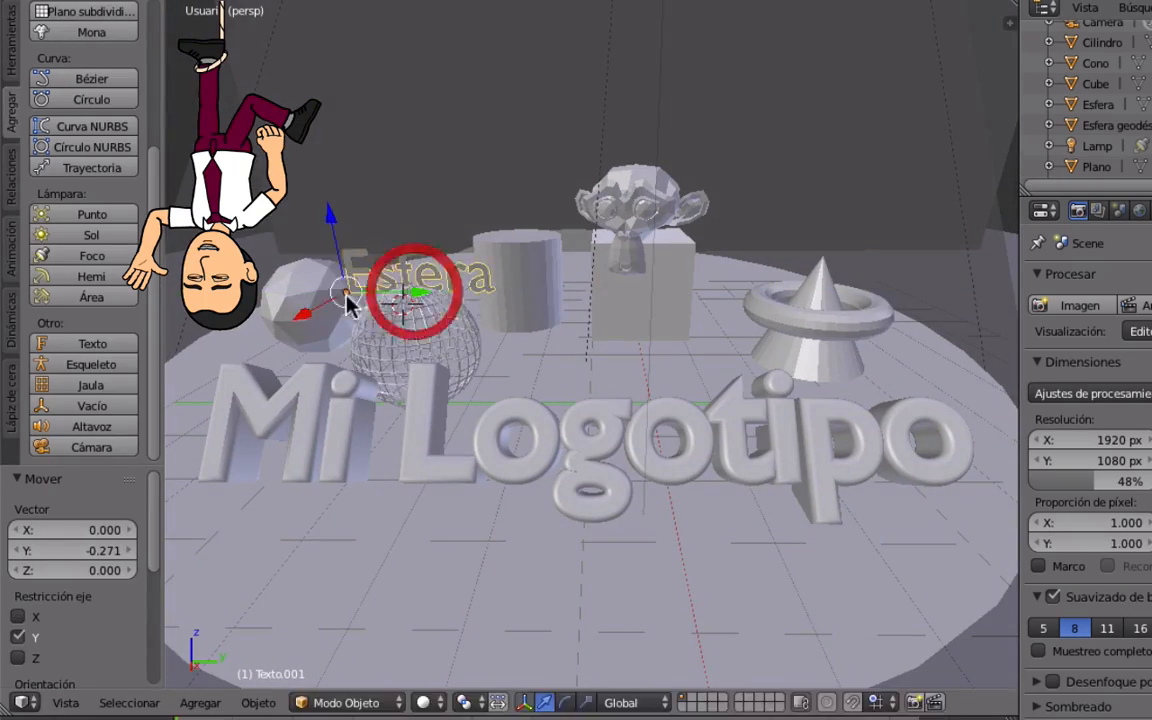
pyautogui.moveTo(329, 305); pyautogui.dragTo(282, 338)
pyautogui.hotkey('ctrl', 'z')
pyautogui.press('F12')
pyautogui.press('Escape')
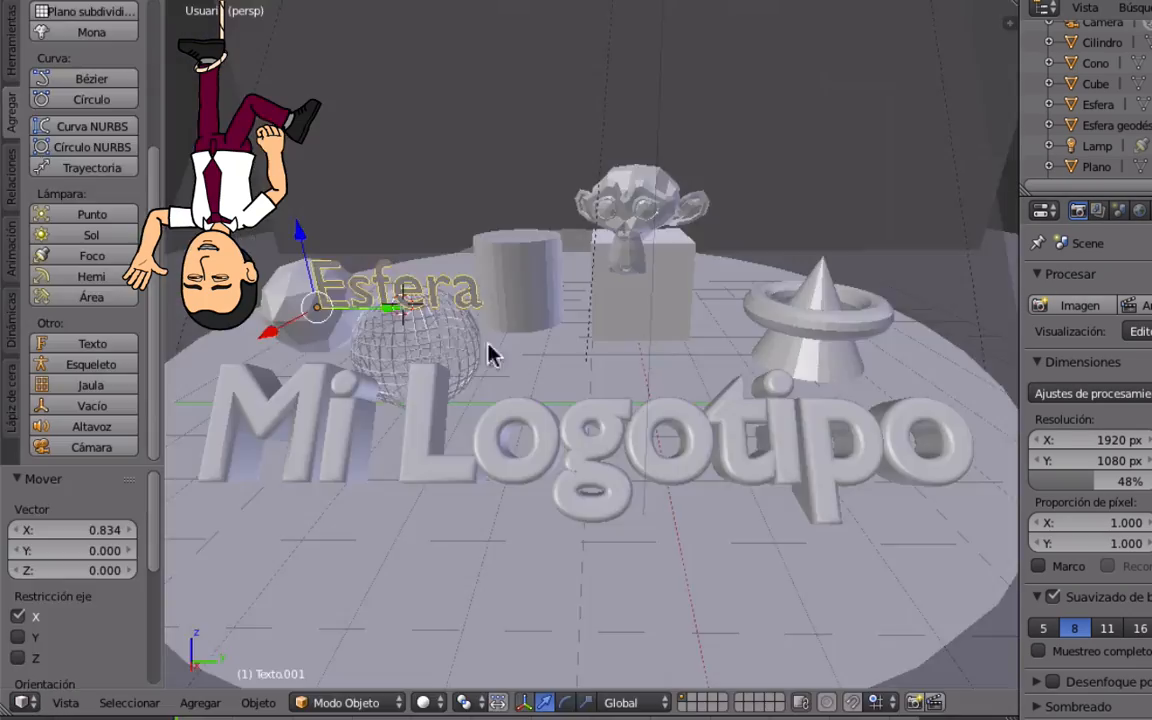
# Add a text object on top of the cylinder and replace its wording with "Cilindro".
pyautogui.click(516, 257)
pyautogui.click(90, 344)
pyautogui.press('Tab')
pyautogui.press('BackSpace')
pyautogui.press('BackSpace')
pyautogui.press('BackSpace')
pyautogui.press('BackSpace')
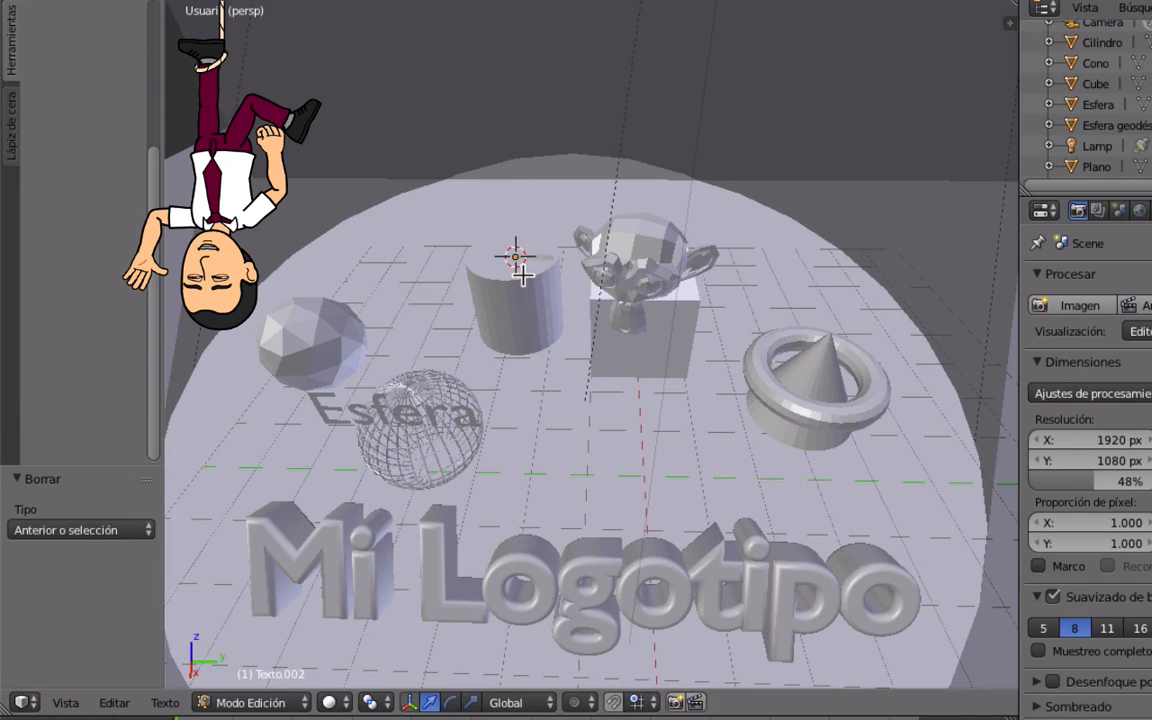
pyautogui.write('Cilindro')
pyautogui.press('Tab')
# Set the "Cilindro" text's rotation to 90° on X and 90° on Z.
pyautogui.press('n')
pyautogui.click(916, 142)
pyautogui.write('90')
pyautogui.press('Tab')
pyautogui.press('Tab')
pyautogui.write('90n')
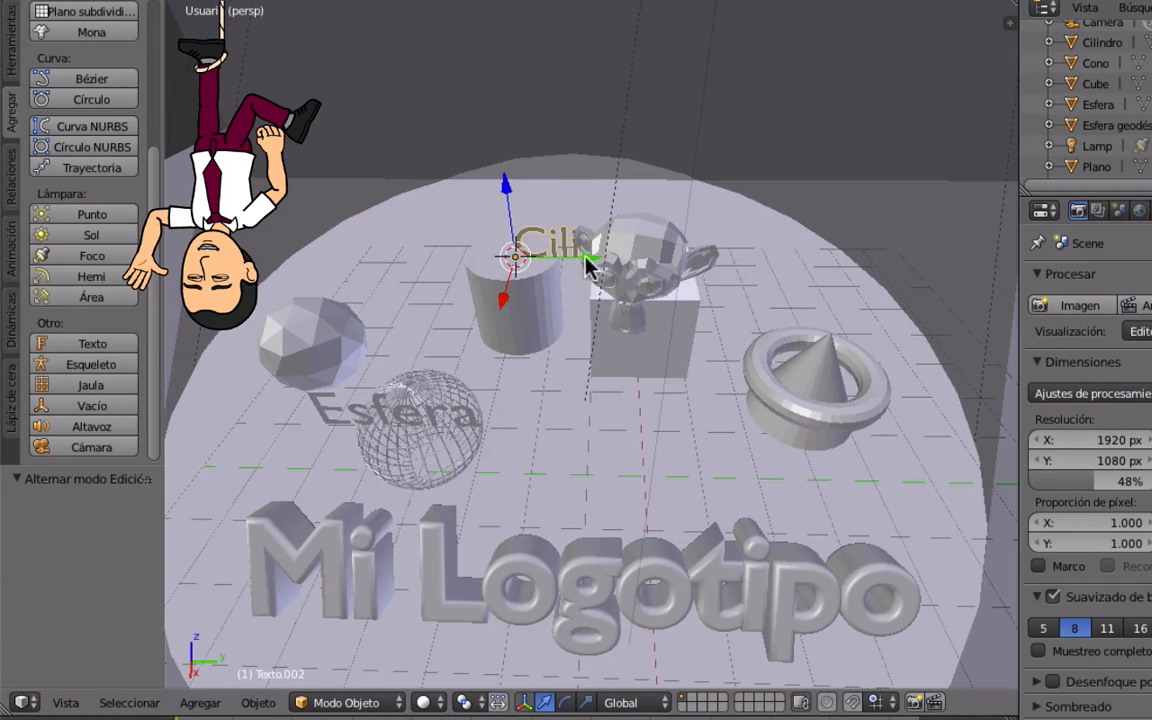
# Move the "Cilindro" text along Y to sit above the cylinder, finishing with a 0.449 adjustment.
pyautogui.moveTo(589, 264); pyautogui.dragTo(466, 265)
pyautogui.moveTo(375, 291); pyautogui.dragTo(369, 300)
pyautogui.moveTo(468, 265); pyautogui.dragTo(492, 265)
pyautogui.moveTo(580, 390); pyautogui.dragTo(584, 357, button='middle')
# Add a text object above the monkey's head and replace its wording with "Mona".
pyautogui.click(651, 174)
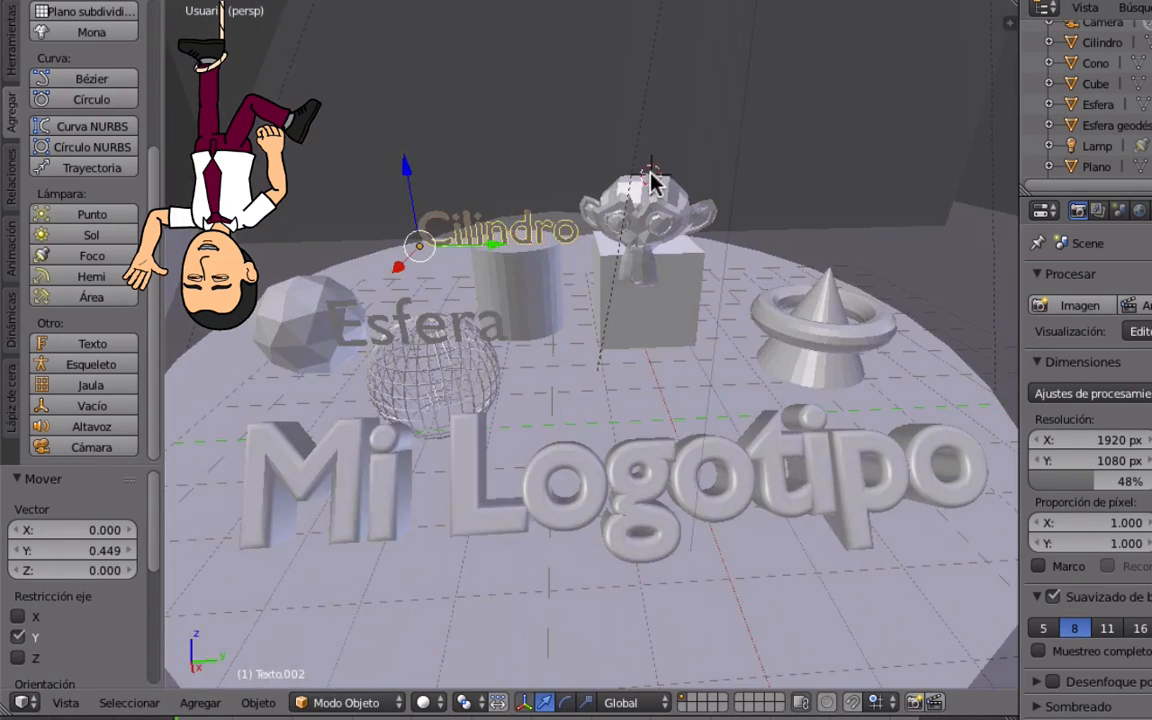
pyautogui.moveTo(651, 174); pyautogui.dragTo(668, 255, button='middle')
pyautogui.click(98, 339)
pyautogui.press('Tab')
pyautogui.press('BackSpace')
pyautogui.press('BackSpace')
pyautogui.press('BackSpace')
pyautogui.press('BackSpace')
pyautogui.press('BackSpace')
pyautogui.write('Mona')
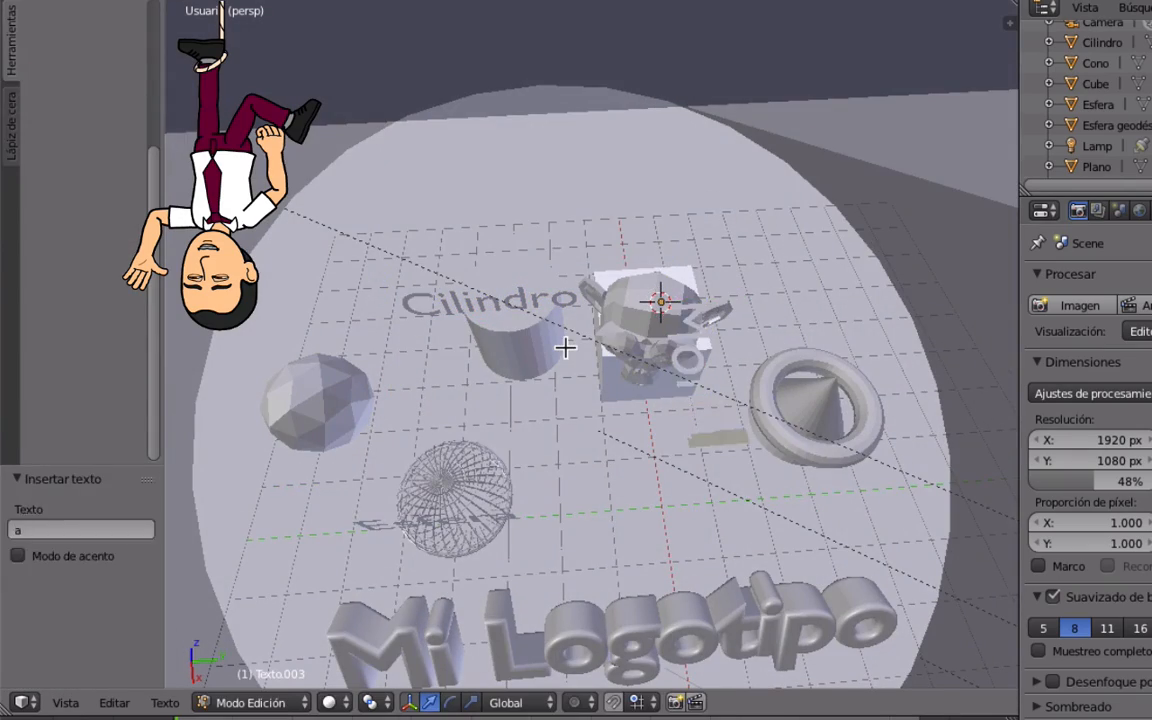
pyautogui.press('Tab')
# Set the "Mona" text's rotation to 90° on X and 90° on Z.
pyautogui.press('n')
pyautogui.click(928, 143)
pyautogui.write('90')
pyautogui.press('Tab')
pyautogui.press('Tab')
pyautogui.write('90')
pyautogui.press('Tab')
pyautogui.press('Return')
pyautogui.press('n')
# Centre the "Mona" text over the monkey's head along Y, check the render, and raise the text 0.020 along Z.
pyautogui.moveTo(780, 327); pyautogui.dragTo(770, 268, button='middle')
pyautogui.moveTo(714, 221); pyautogui.dragTo(648, 221)
pyautogui.press('F12')
pyautogui.press('Escape')
pyautogui.moveTo(581, 154)
pyautogui.mouseDown()
pyautogui.moveTo(581, 167)
pyautogui.moveTo(581, 153)
pyautogui.mouseUp()
# Bring the "Mona" text forward along X and lower it slightly along Z above the monkey's head.
pyautogui.moveTo(732, 395); pyautogui.dragTo(730, 470, button='middle')
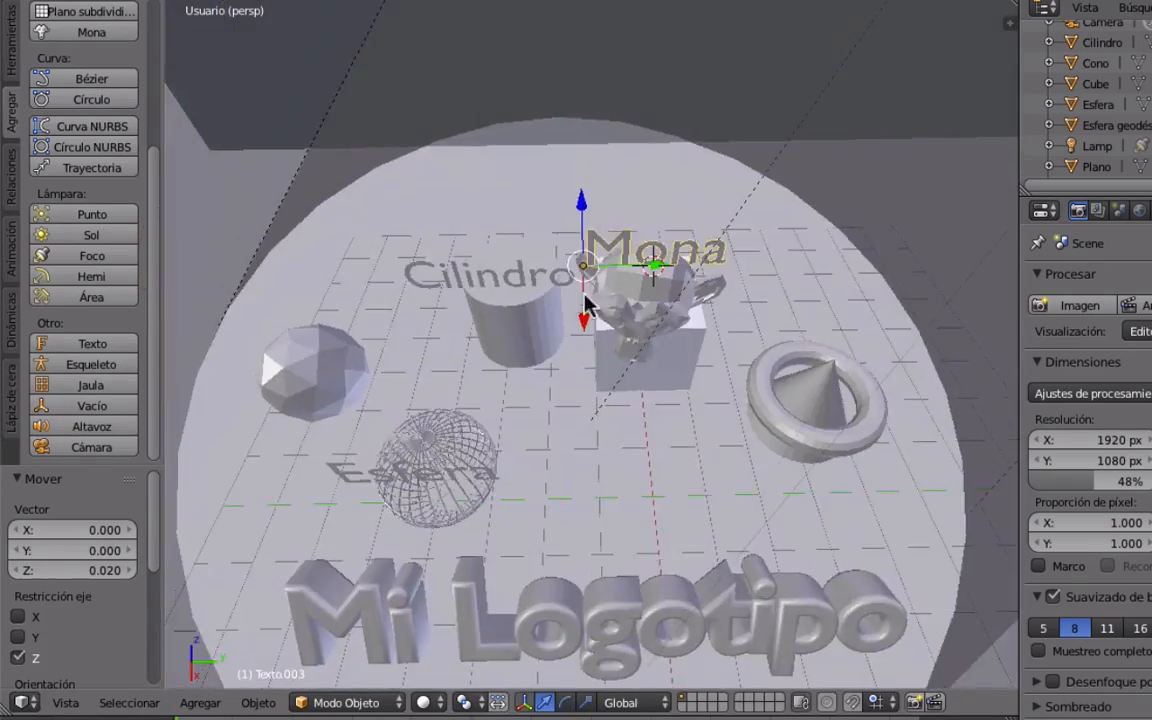
pyautogui.moveTo(586, 314); pyautogui.dragTo(586, 345)
pyautogui.moveTo(583, 230); pyautogui.dragTo(581, 240)
# Change the "Esfera" text above the wireframe sphere to read "Esferas".
pyautogui.moveTo(681, 500); pyautogui.dragTo(681, 372, button='middle')
pyautogui.rightClick(425, 258)
pyautogui.press('Tab')
pyautogui.write('s')
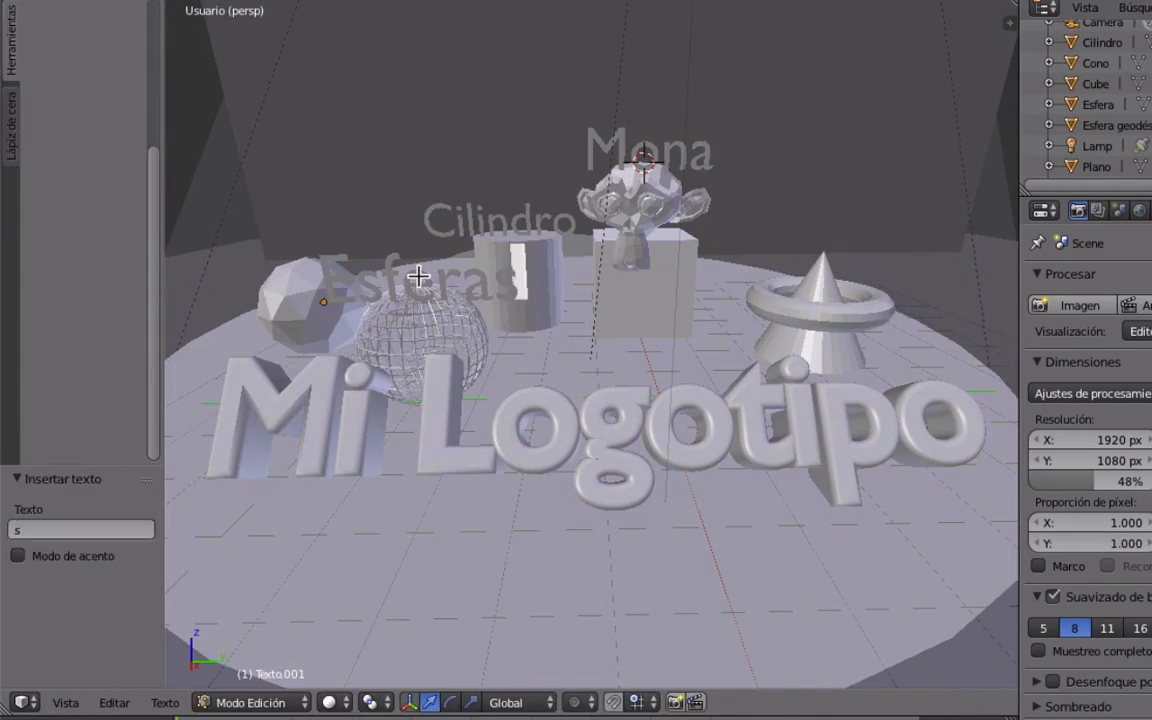
pyautogui.press('Tab')
# Add a text object at the cone's tip and rotate it upright to face the front like the other labels.
pyautogui.click(826, 258)
pyautogui.moveTo(826, 258); pyautogui.dragTo(826, 350, button='middle')
pyautogui.scroll(5, 78, 325)
pyautogui.scroll(-5, 120, 185)
pyautogui.click(92, 343)
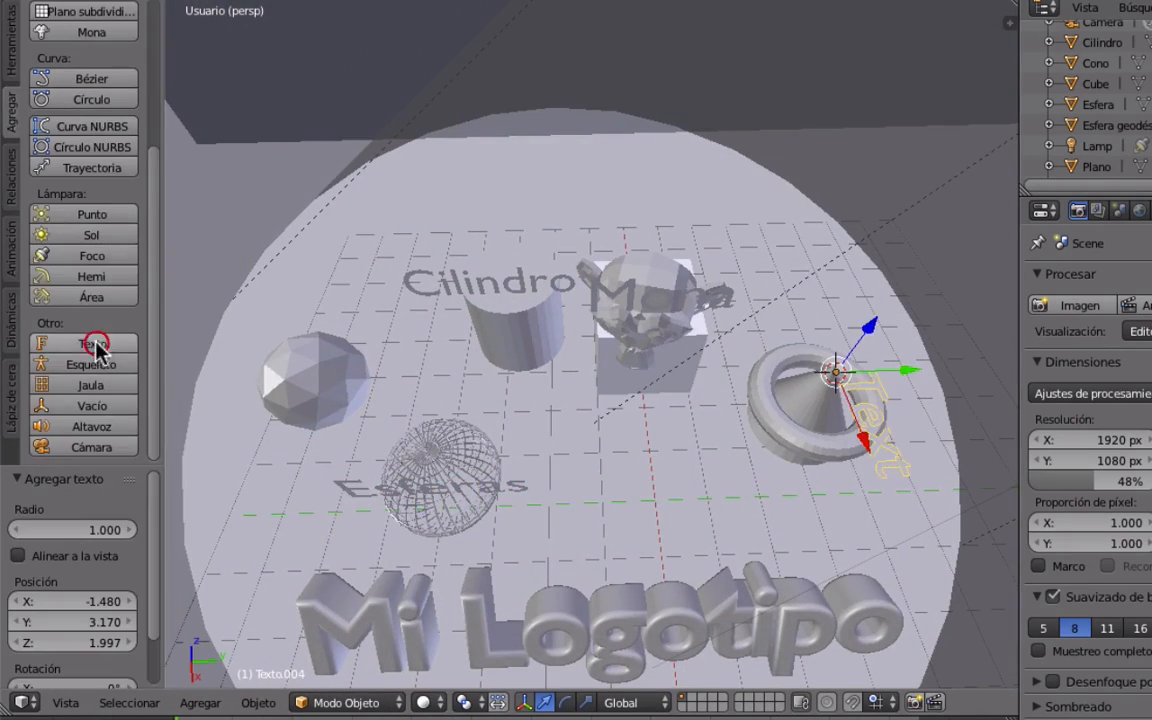
pyautogui.press('n')
pyautogui.press('n')
pyautogui.moveTo(925, 155); pyautogui.dragTo(861, 424, button='middle')
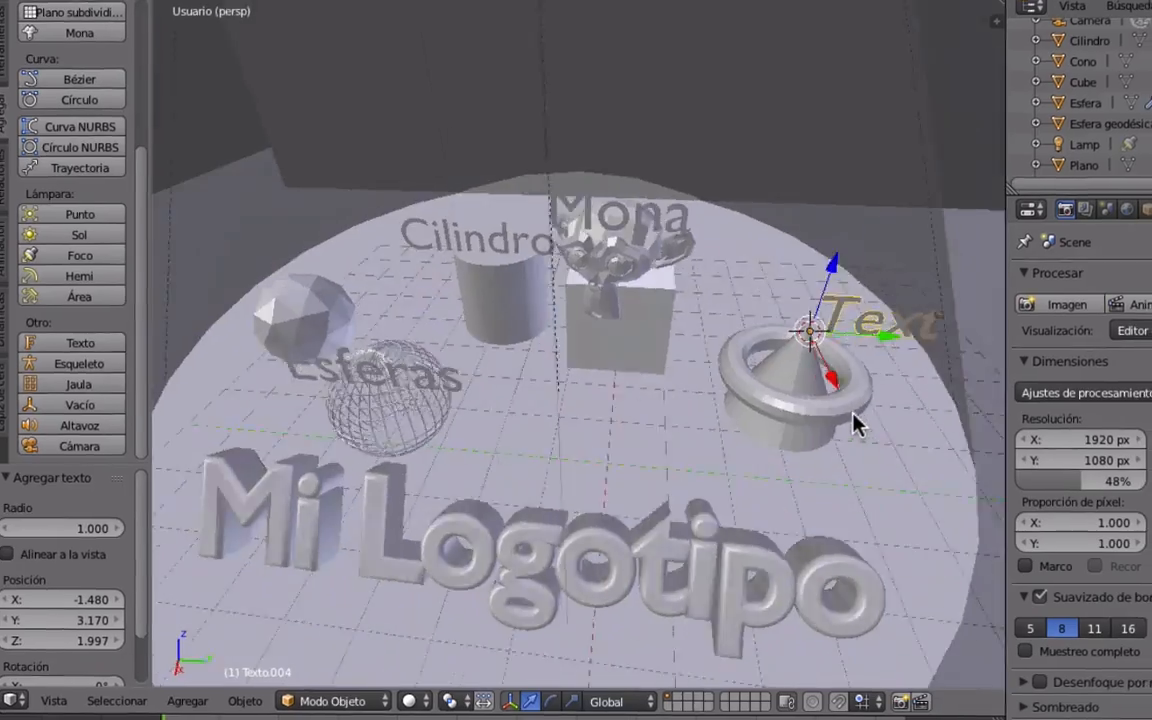
# Replace the wording of the text at the cone with "Cono".
pyautogui.press('Tab')
pyautogui.press('BackSpace')
pyautogui.press('BackSpace')
pyautogui.press('BackSpace')
pyautogui.press('BackSpace')
pyautogui.write('Cono')
pyautogui.press('Tab')
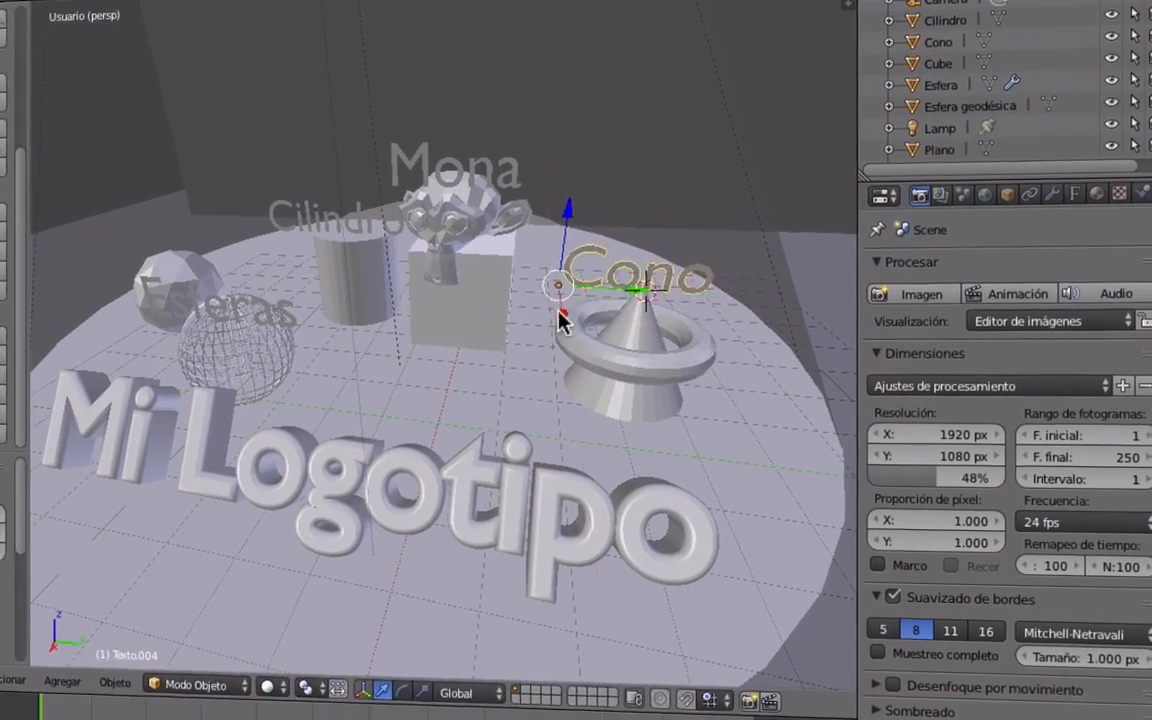
# Bring the "Cono" text forward along X, lower it in front of the cone, and render from the camera view.
pyautogui.moveTo(560, 313); pyautogui.dragTo(569, 370)
pyautogui.moveTo(568, 268); pyautogui.dragTo(567, 275)
pyautogui.moveTo(562, 379)
pyautogui.mouseDown()
pyautogui.moveTo(559, 355)
pyautogui.moveTo(561, 375)
pyautogui.mouseUp()
pyautogui.moveTo(565, 275); pyautogui.dragTo(564, 284)
pyautogui.press('KP_0')
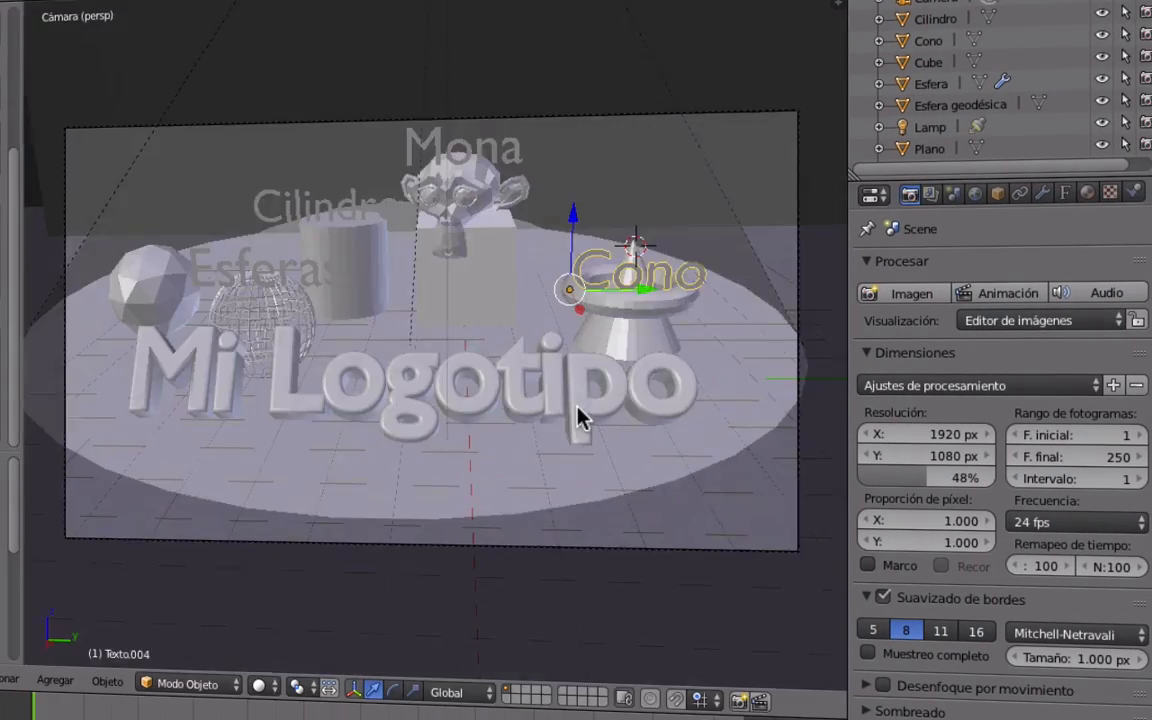
pyautogui.click(885, 296)
pyautogui.press('Escape')
# Give the "Cono" text extrusion 0.033, bevel depth 0.017 and resolution 6, and extrude the "Mona" text with bevel resolution 6.
pyautogui.click(1064, 194)
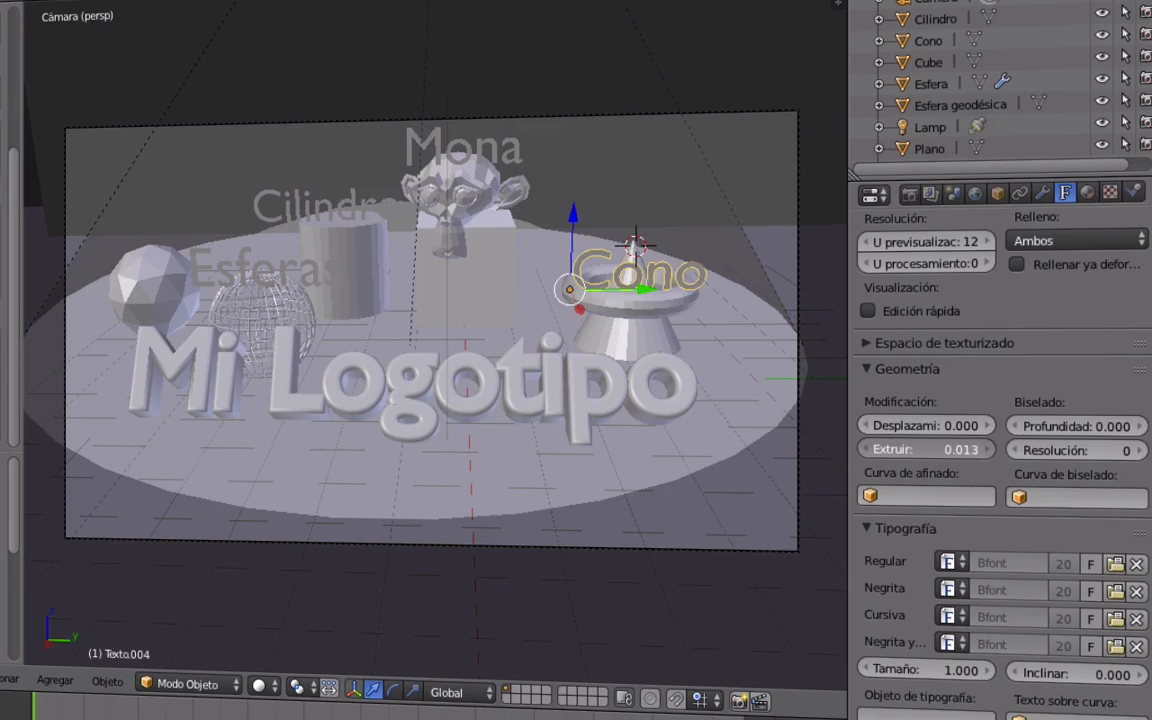
pyautogui.moveTo(1075, 426); pyautogui.dragTo(1095, 426)
pyautogui.moveTo(930, 449); pyautogui.dragTo(950, 449)
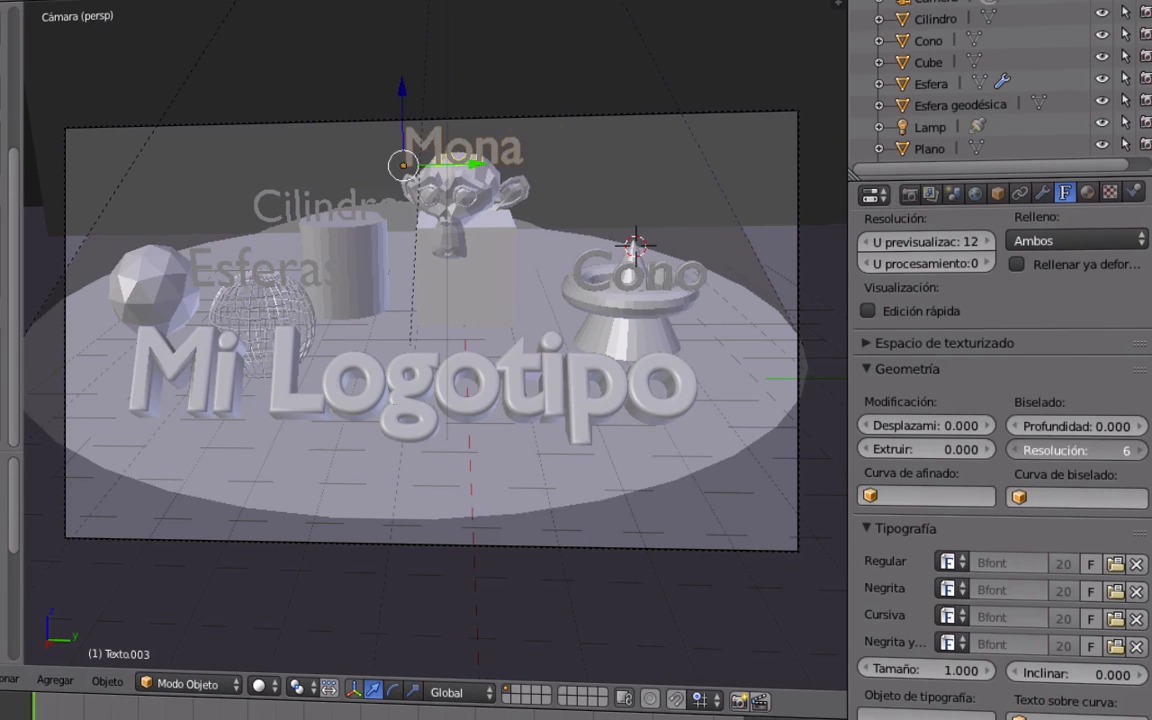
# Give the "Cilindro" text an extrusion of 0.101 and a bevel with depth 0.019 and resolution 6.
pyautogui.rightClick(305, 222)
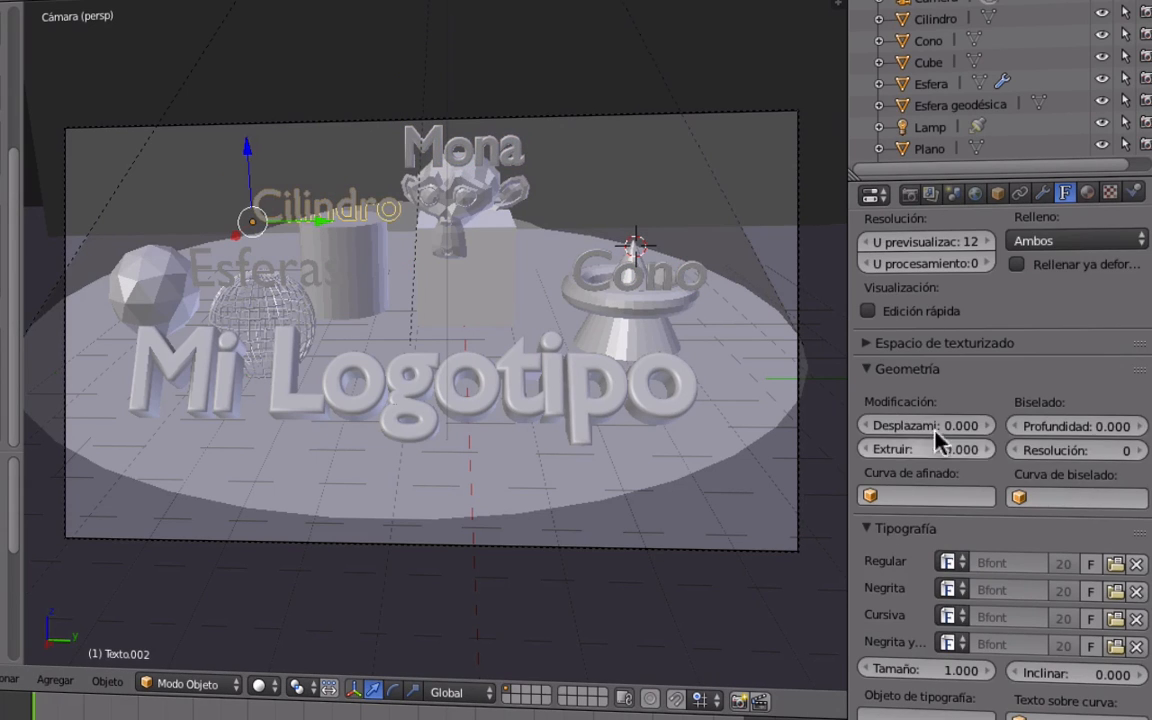
pyautogui.moveTo(925, 449); pyautogui.dragTo(955, 449)
pyautogui.moveTo(1075, 426); pyautogui.dragTo(1085, 450)
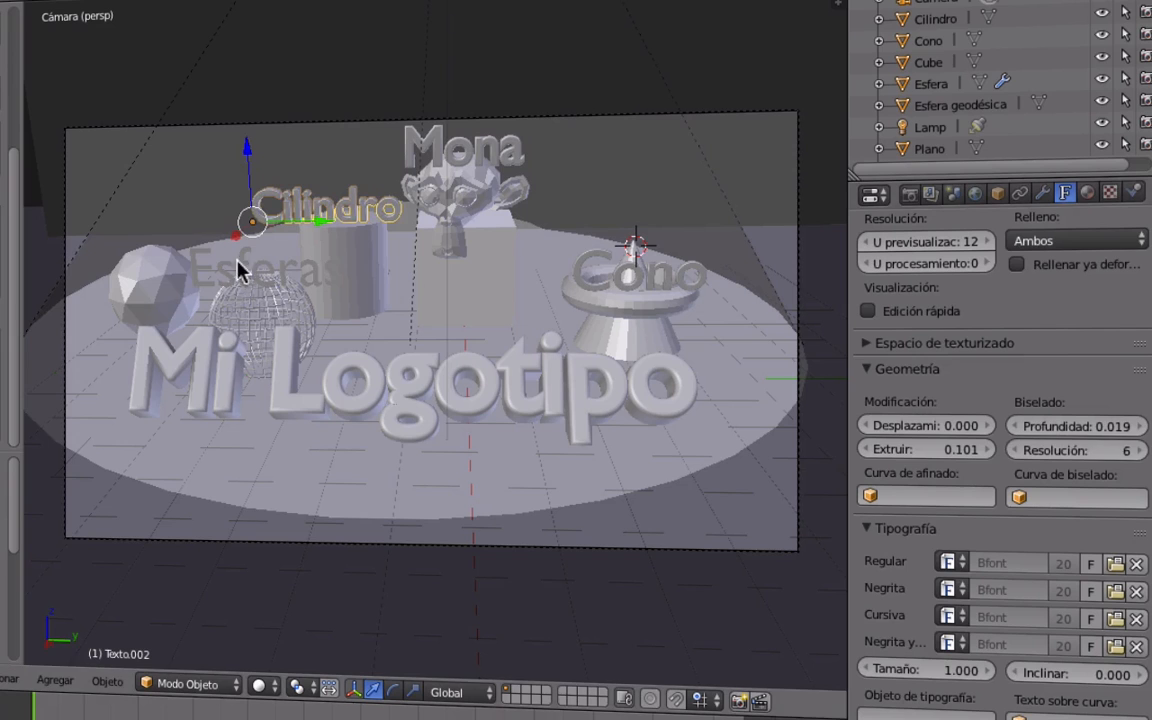
# Give the "Esferas" text an extrusion of 0.081 and a fine bevel with raised resolution.
pyautogui.rightClick(238, 262)
pyautogui.moveTo(930, 449); pyautogui.dragTo(955, 449)
pyautogui.moveTo(1060, 426)
pyautogui.mouseDown()
pyautogui.moveTo(1090, 426)
pyautogui.moveTo(1075, 426)
pyautogui.mouseUp()
pyautogui.moveTo(962, 450); pyautogui.dragTo(952, 450)
pyautogui.moveTo(1066, 426); pyautogui.dragTo(1044, 426)
pyautogui.moveTo(1066, 450); pyautogui.dragTo(1112, 450)
# Rotate the "Cono" and "Esferas" texts slightly about the Z axis, and render the scene.
pyautogui.rightClick(640, 275)
pyautogui.click(391, 690)
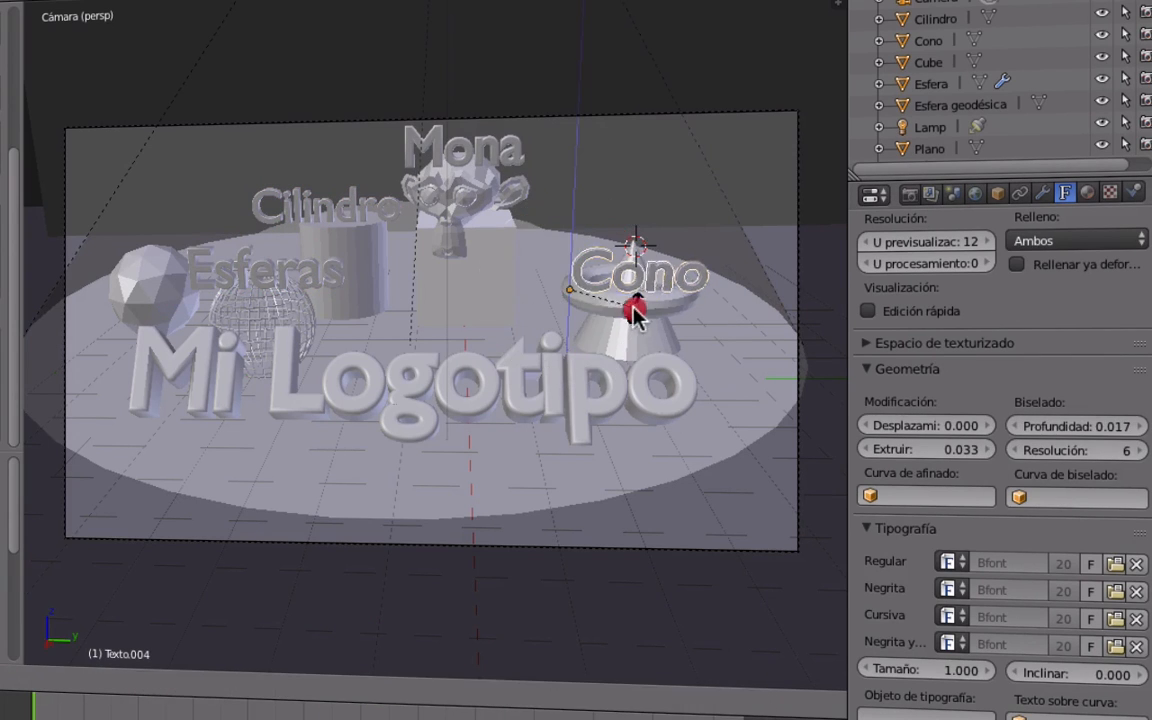
pyautogui.rightClick(248, 282)
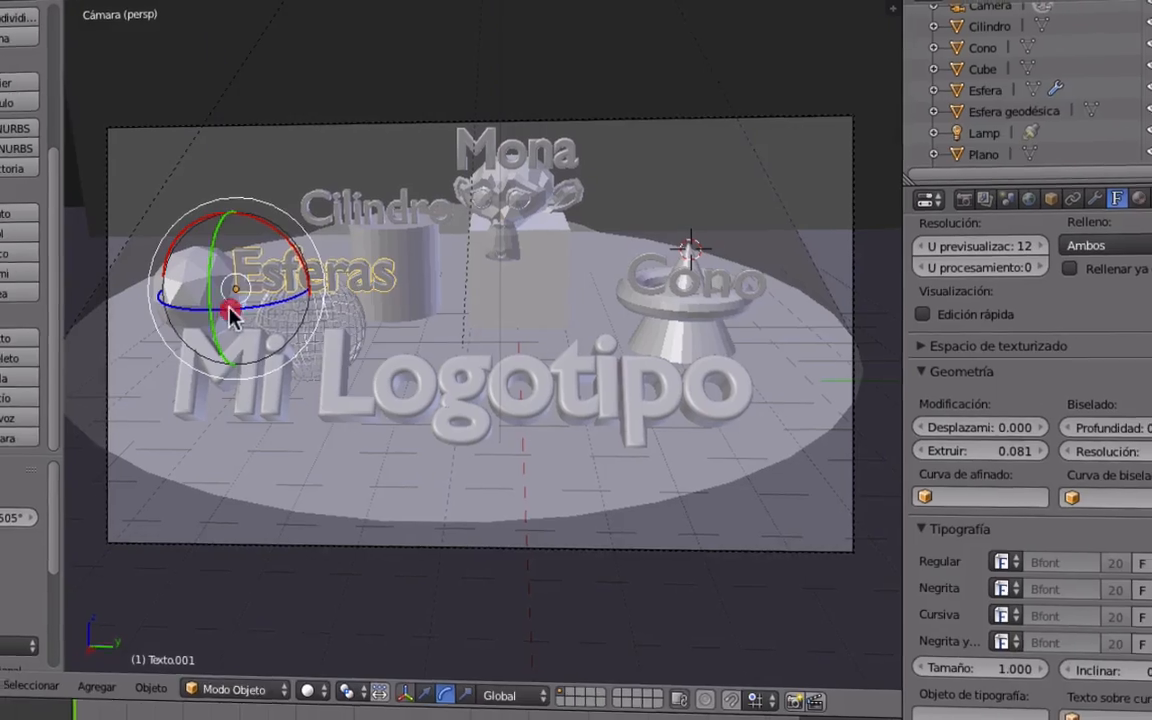
pyautogui.moveTo(229, 310); pyautogui.dragTo(285, 306)
pyautogui.click(963, 198)
pyautogui.click(1079, 306)
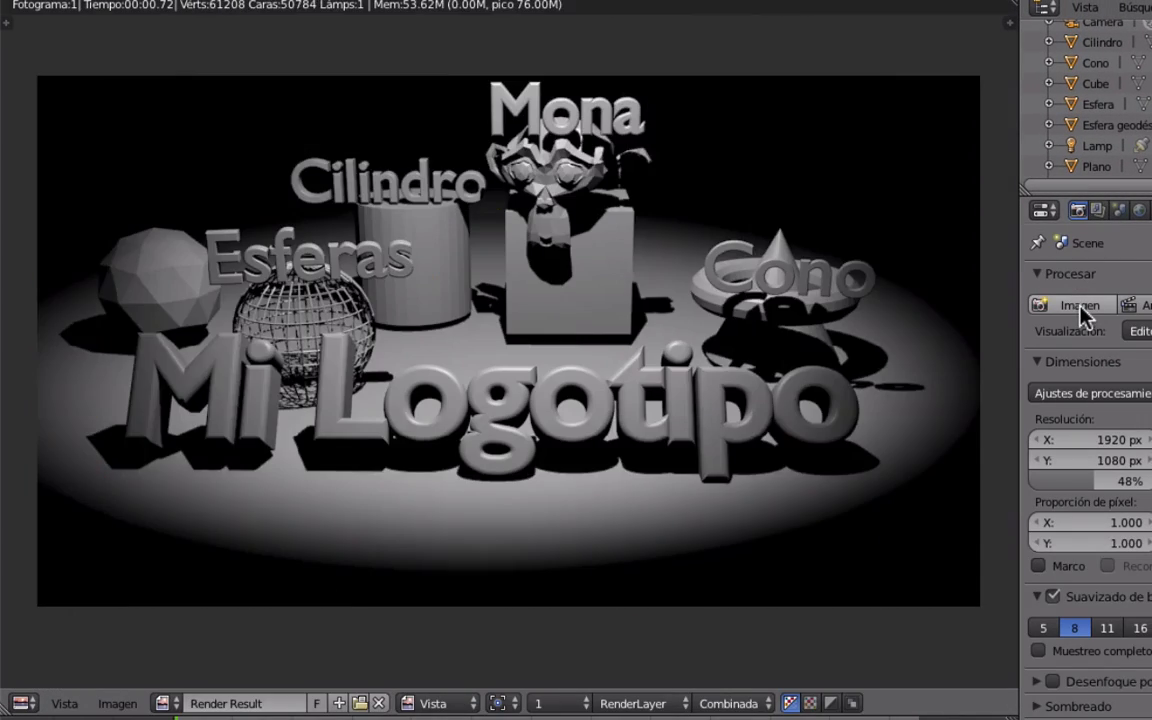
pyautogui.press('Escape')
# Reposition the "Cono" text over the cone along X and lower it 0.075 along Z.
pyautogui.rightClick(840, 298)
pyautogui.click(545, 702)
pyautogui.moveTo(750, 314); pyautogui.dragTo(784, 351)
pyautogui.rightClick(784, 351)
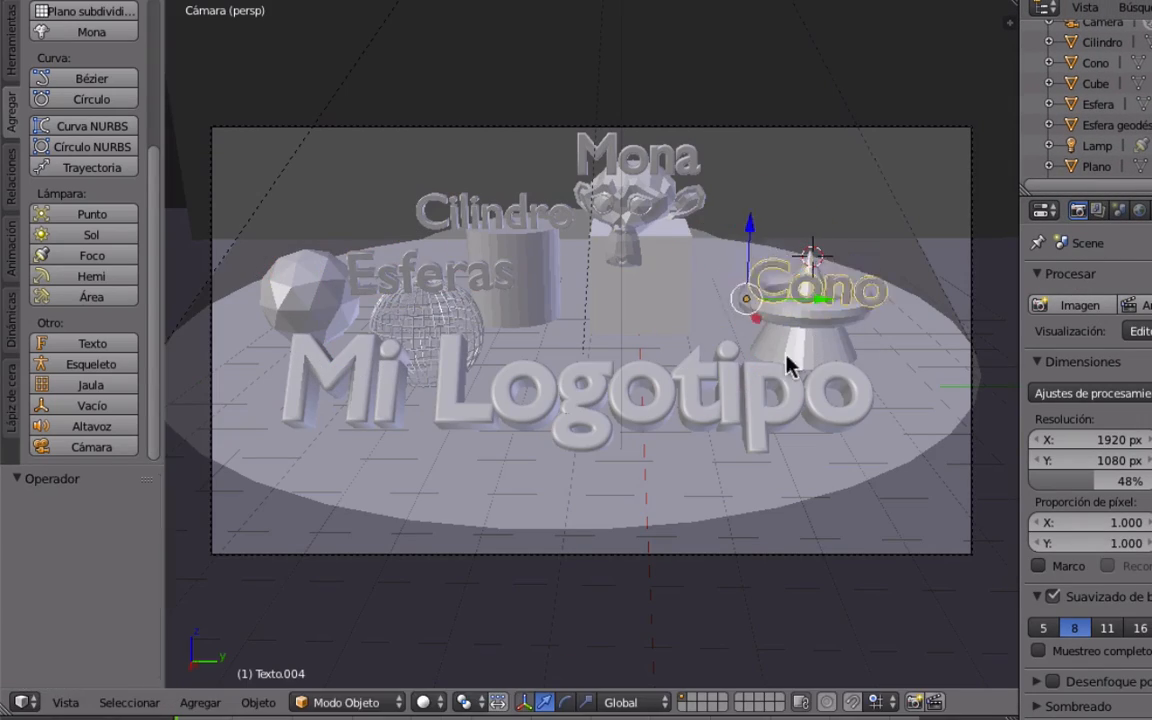
pyautogui.moveTo(784, 351); pyautogui.dragTo(784, 450, button='middle')
pyautogui.moveTo(685, 478); pyautogui.dragTo(681, 450)
pyautogui.moveTo(681, 450); pyautogui.dragTo(681, 412, button='middle')
pyautogui.moveTo(680, 290); pyautogui.dragTo(678, 304)
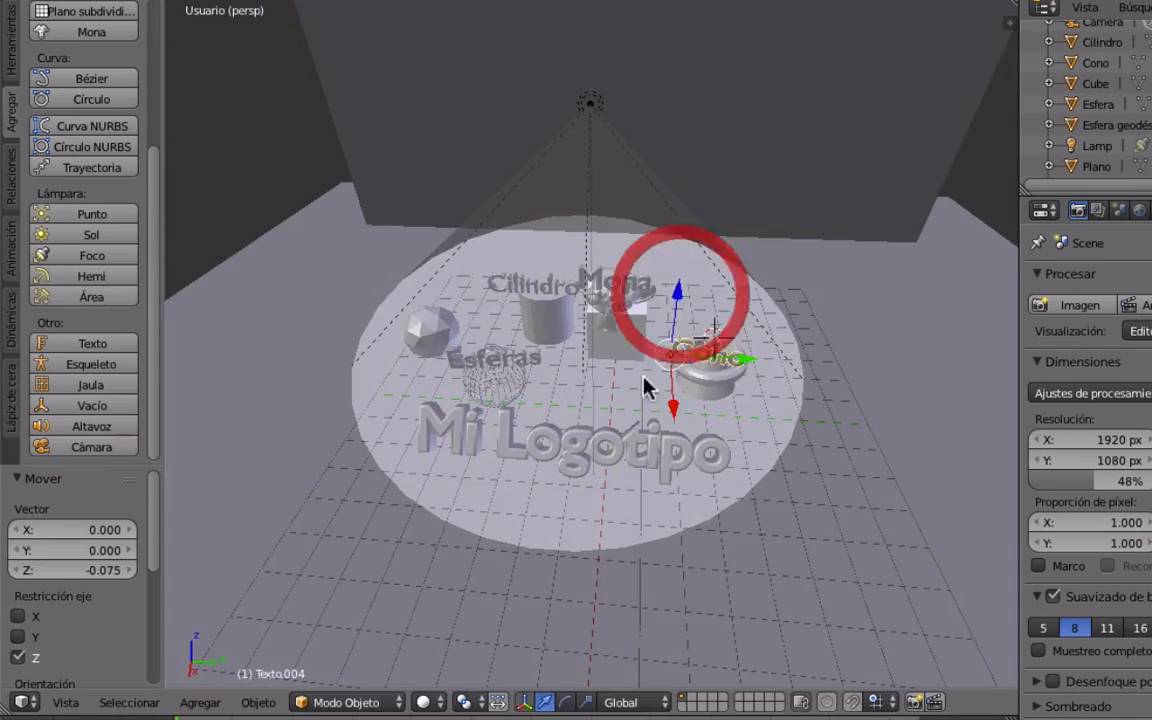
# Render the scene through the camera to check the "Cono" text's placement over the cone.
pyautogui.press('KP_0')
pyautogui.press('F12')
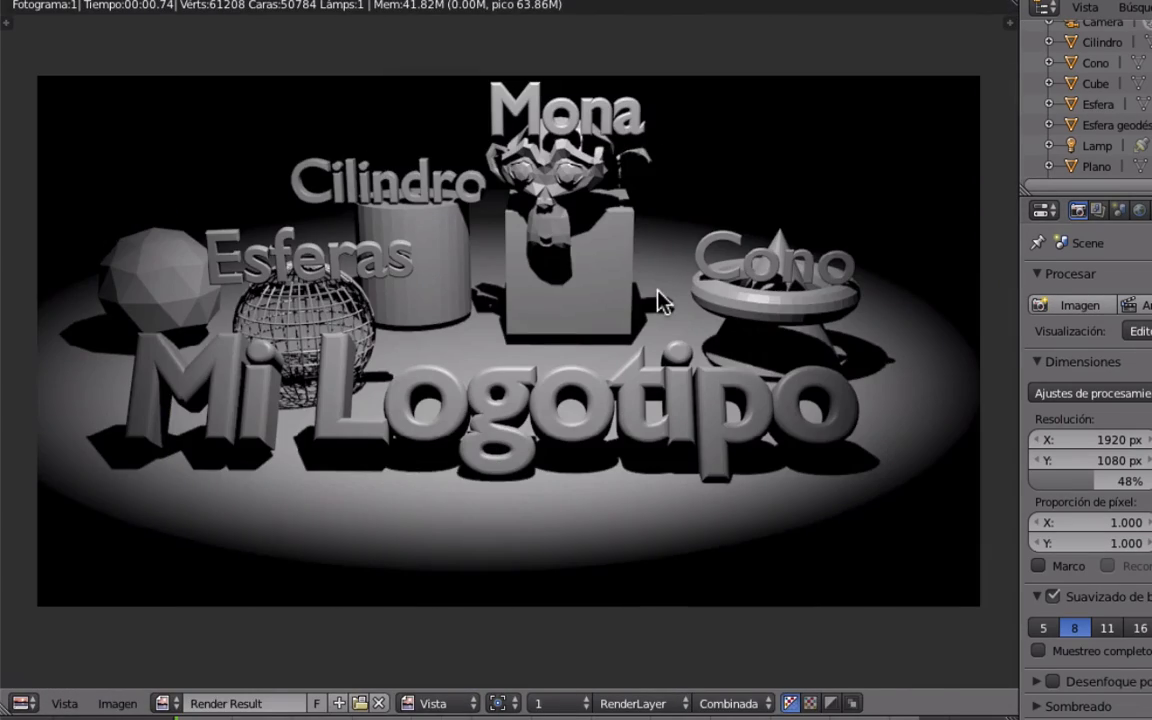
pyautogui.press('Escape')
# Lower the "Mona" text along Z and shift it along X to stand in front of the cube, and render the scene.
pyautogui.rightClick(612, 241)
pyautogui.scroll(5, 607, 243)
pyautogui.moveTo(582, 56); pyautogui.dragTo(584, 232)
pyautogui.click(585, 324)
pyautogui.moveTo(585, 331); pyautogui.dragTo(580, 355, button='middle')
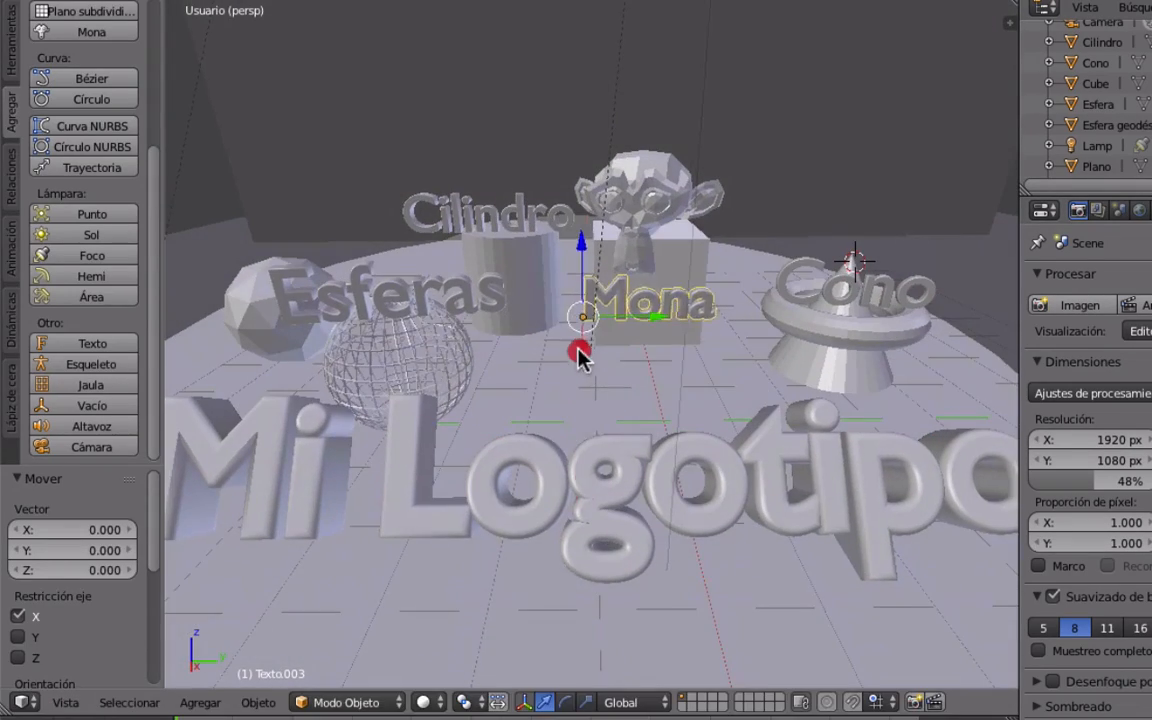
pyautogui.moveTo(580, 353); pyautogui.dragTo(576, 347)
pyautogui.press('F12')
pyautogui.press('Escape')
# Lower the "Mona" text by another 0.240 along Z and render the scene again.
pyautogui.click(583, 240)
pyautogui.moveTo(583, 240); pyautogui.dragTo(584, 258)
pyautogui.click(1059, 306)
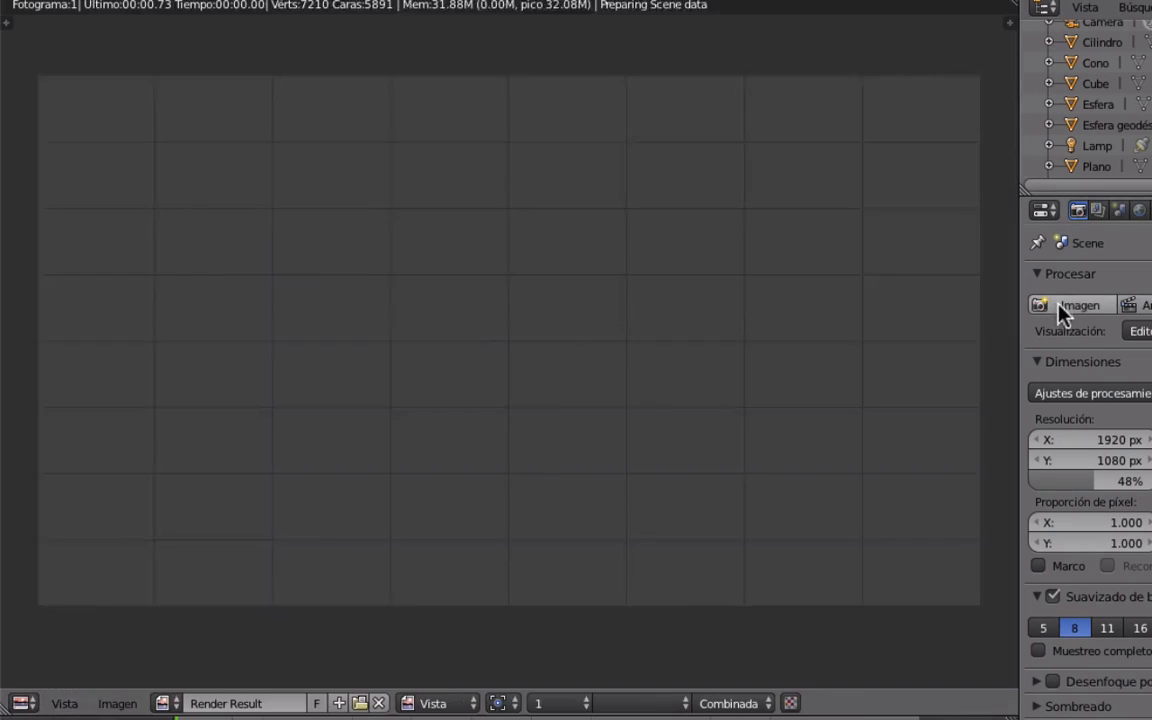
pyautogui.press('Escape')
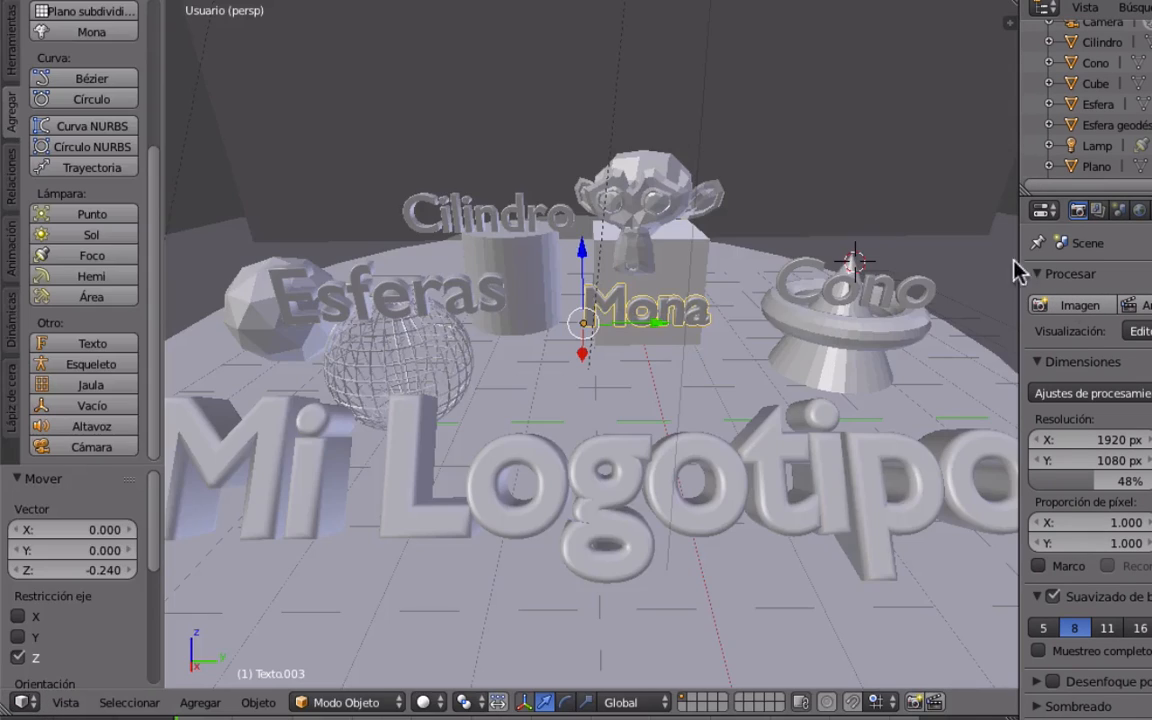
pyautogui.press('F12')
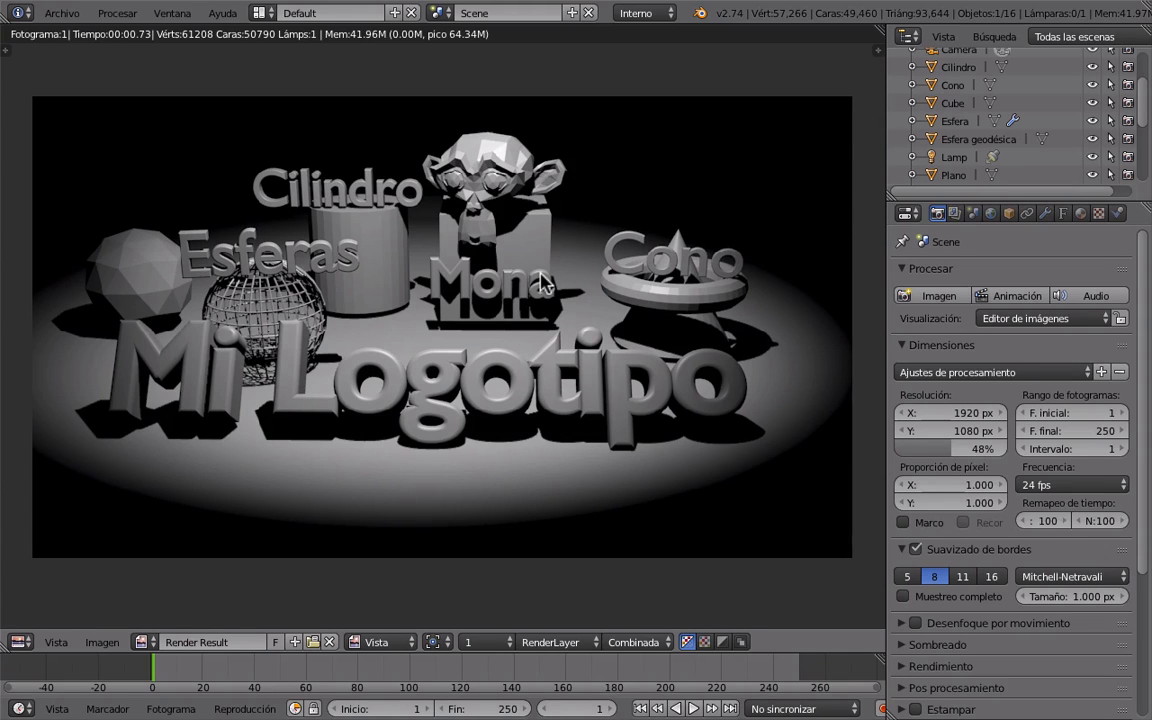
pyautogui.press('Escape')
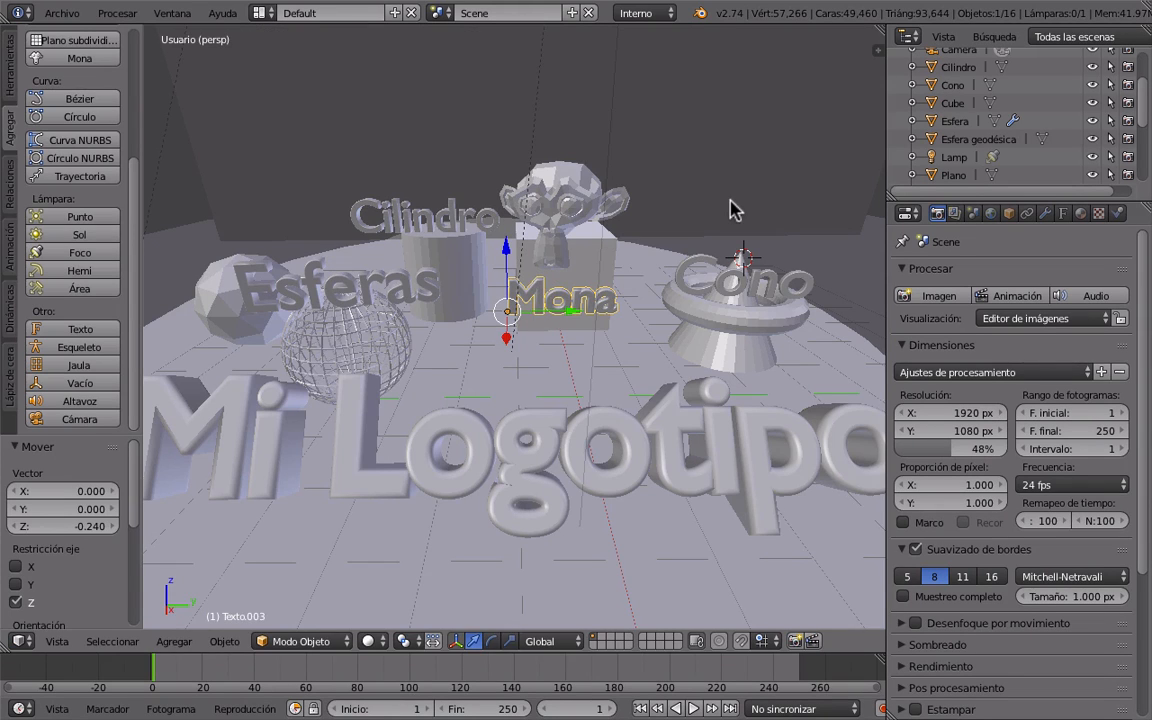
# Change the lamp above the objects to the Punto type and render the scene.
pyautogui.scroll(-5, 731, 209)
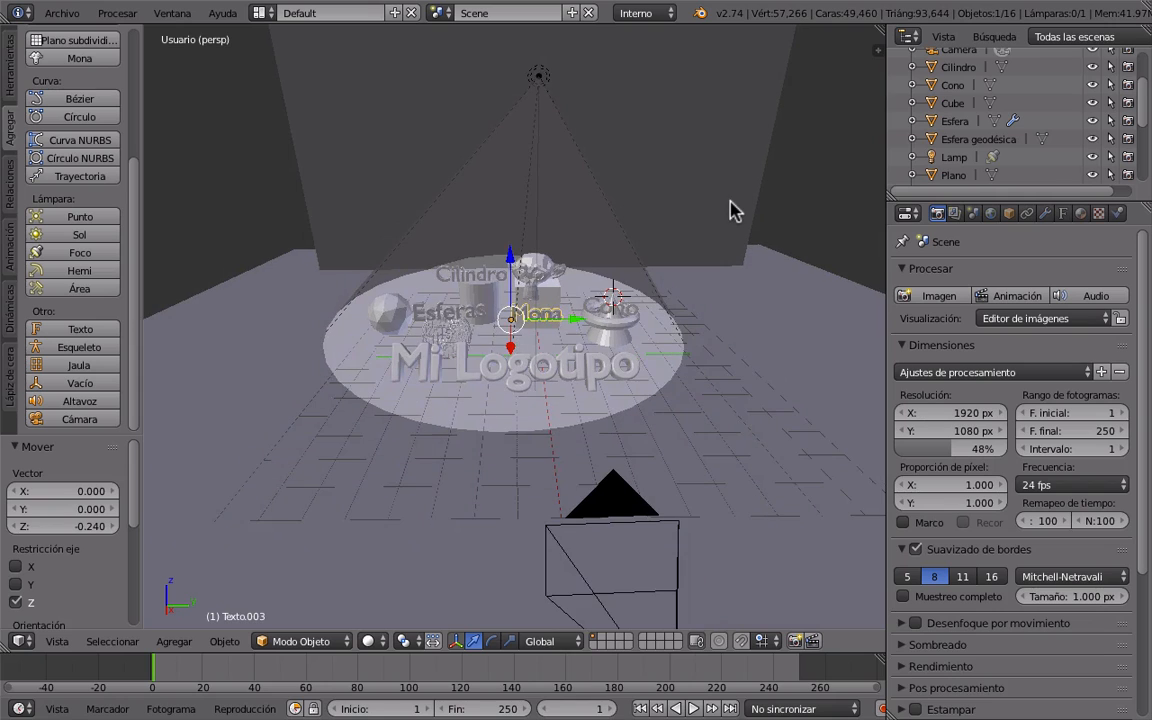
pyautogui.rightClick(538, 78)
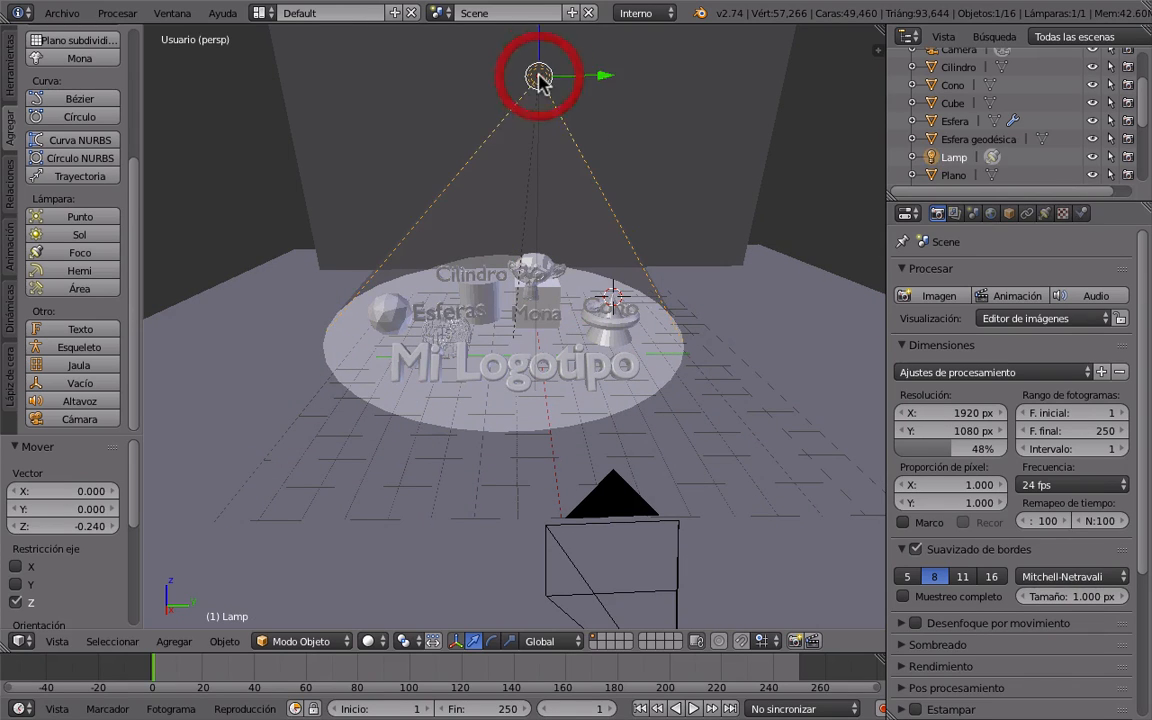
pyautogui.click(1045, 214)
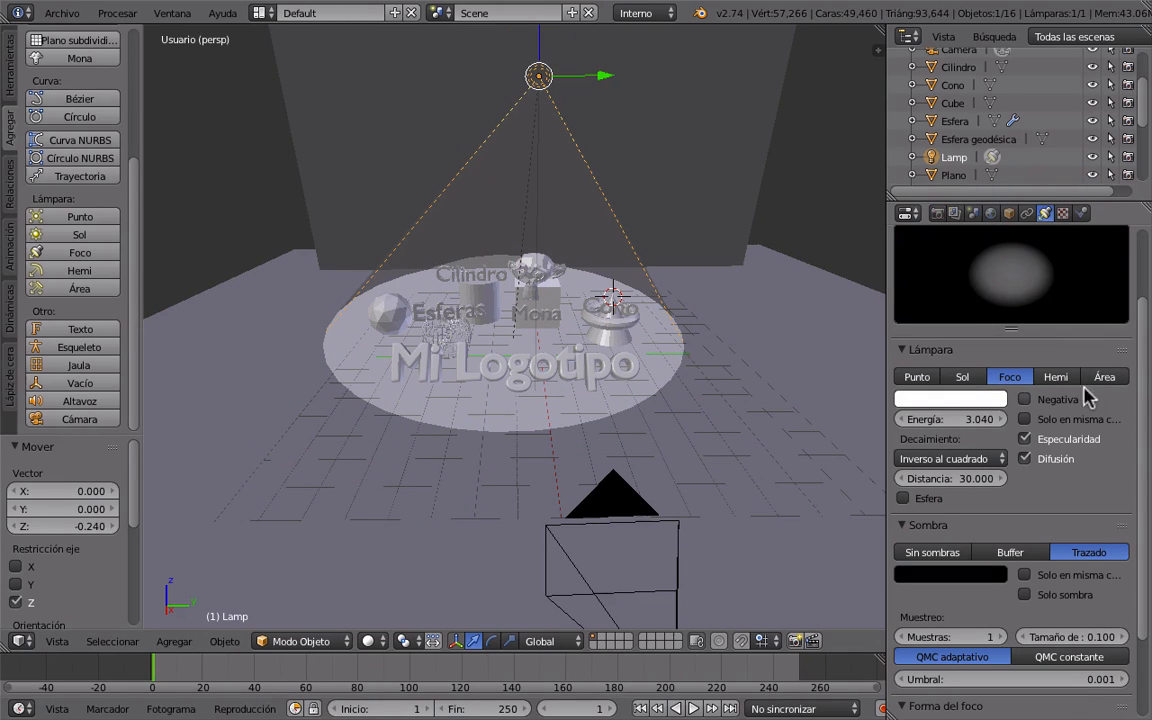
pyautogui.click(918, 381)
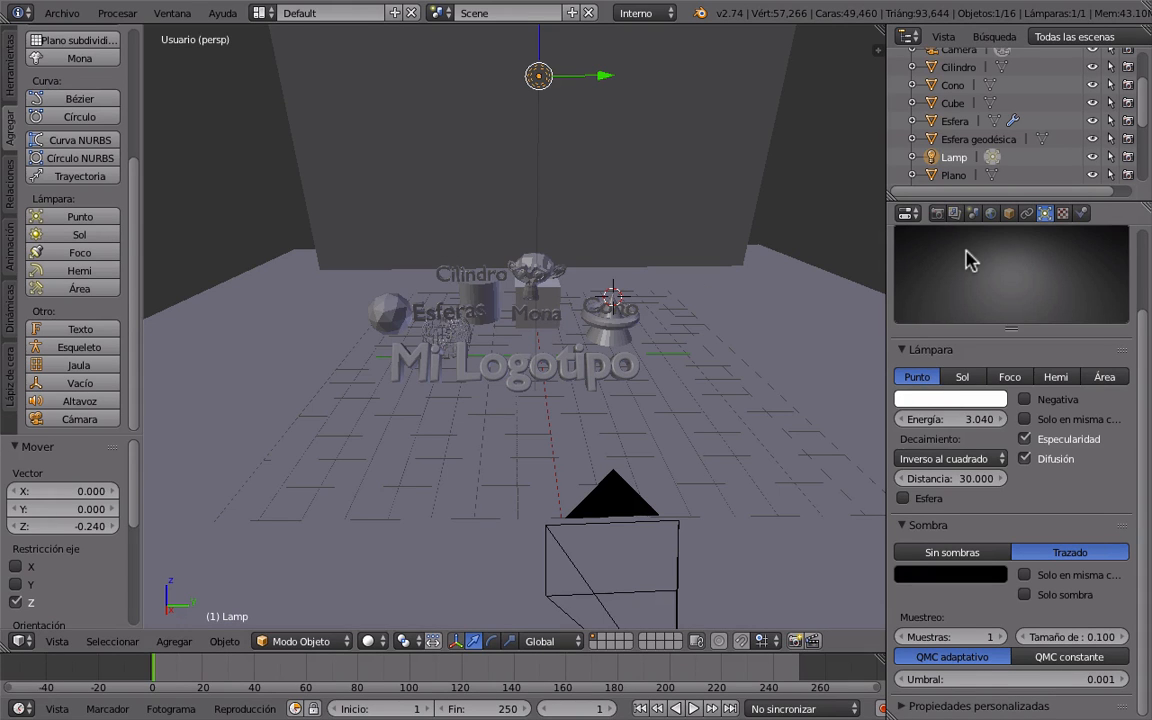
pyautogui.click(937, 214)
pyautogui.click(935, 296)
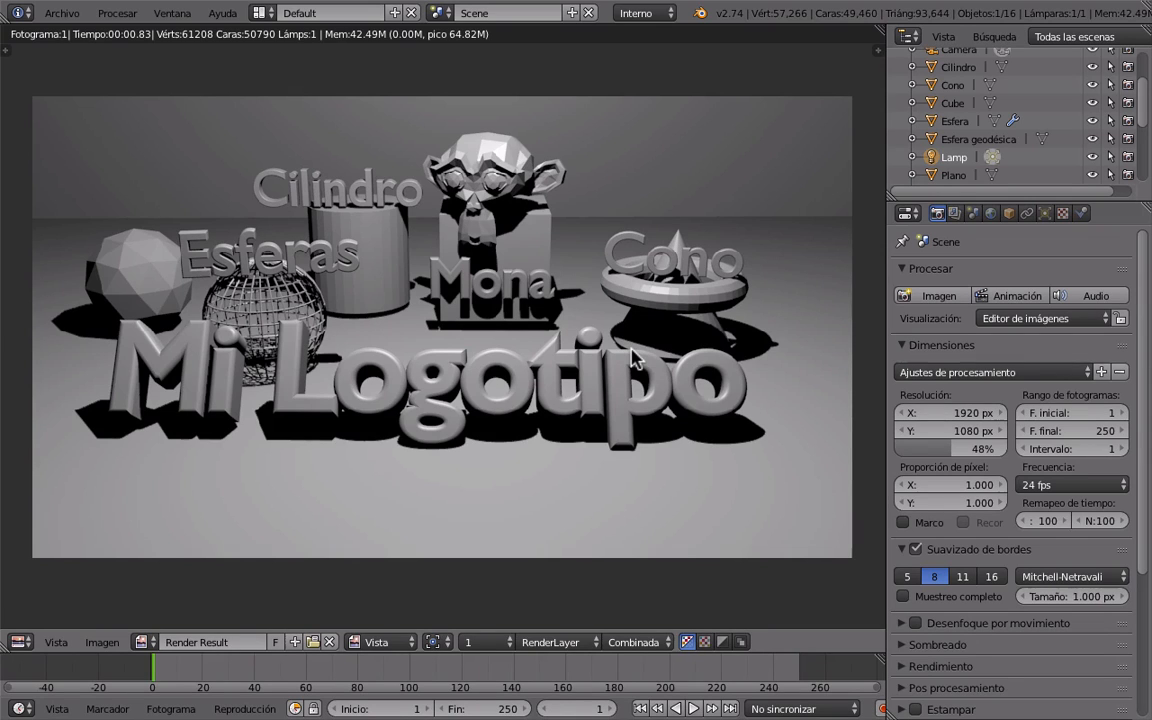
# Set the lamp type back to Foco and render the spotlit scene.
pyautogui.click(1045, 213)
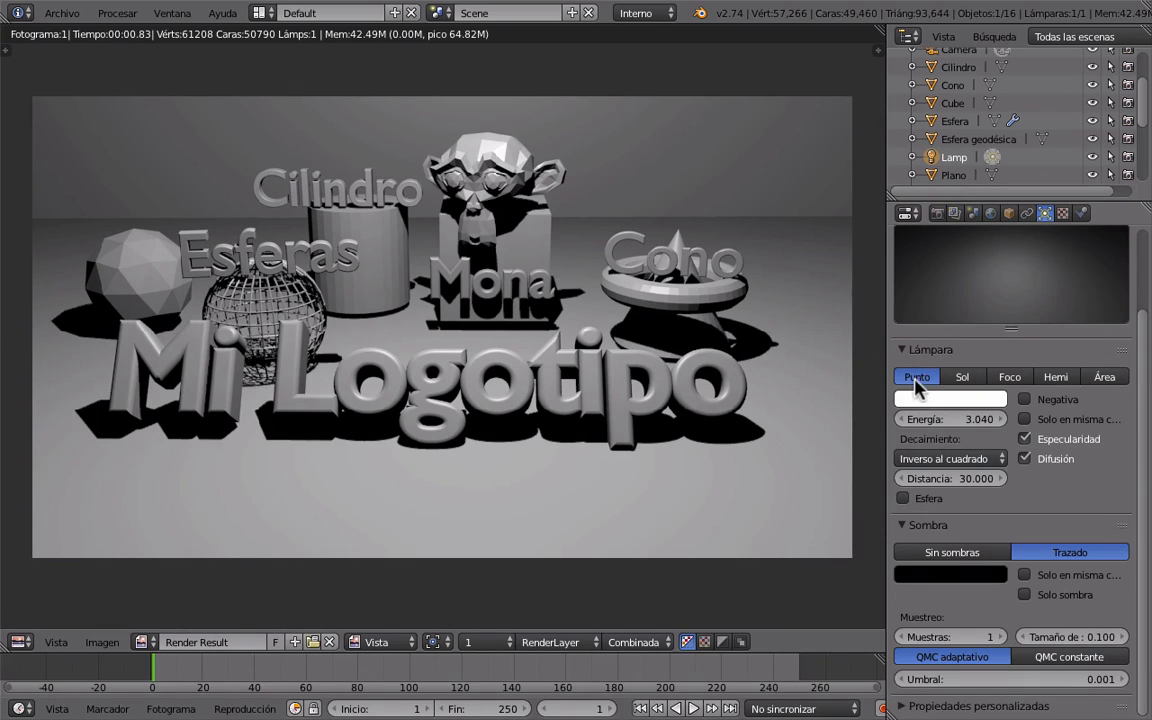
pyautogui.click(1010, 378)
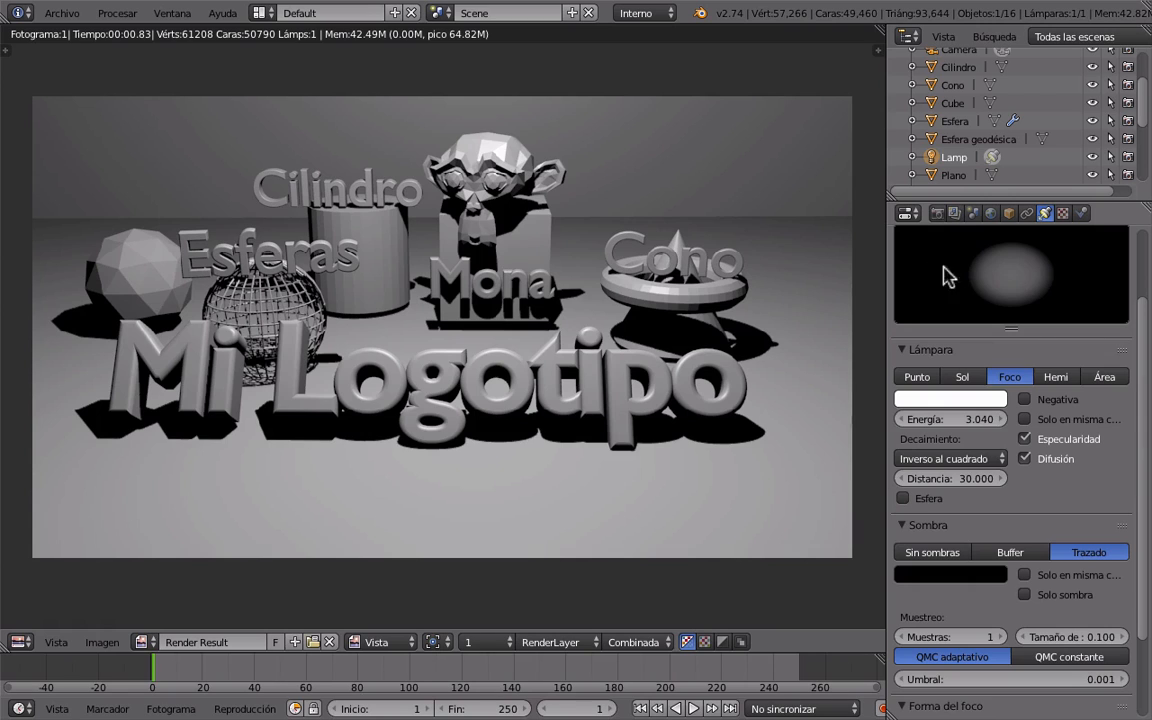
pyautogui.click(938, 214)
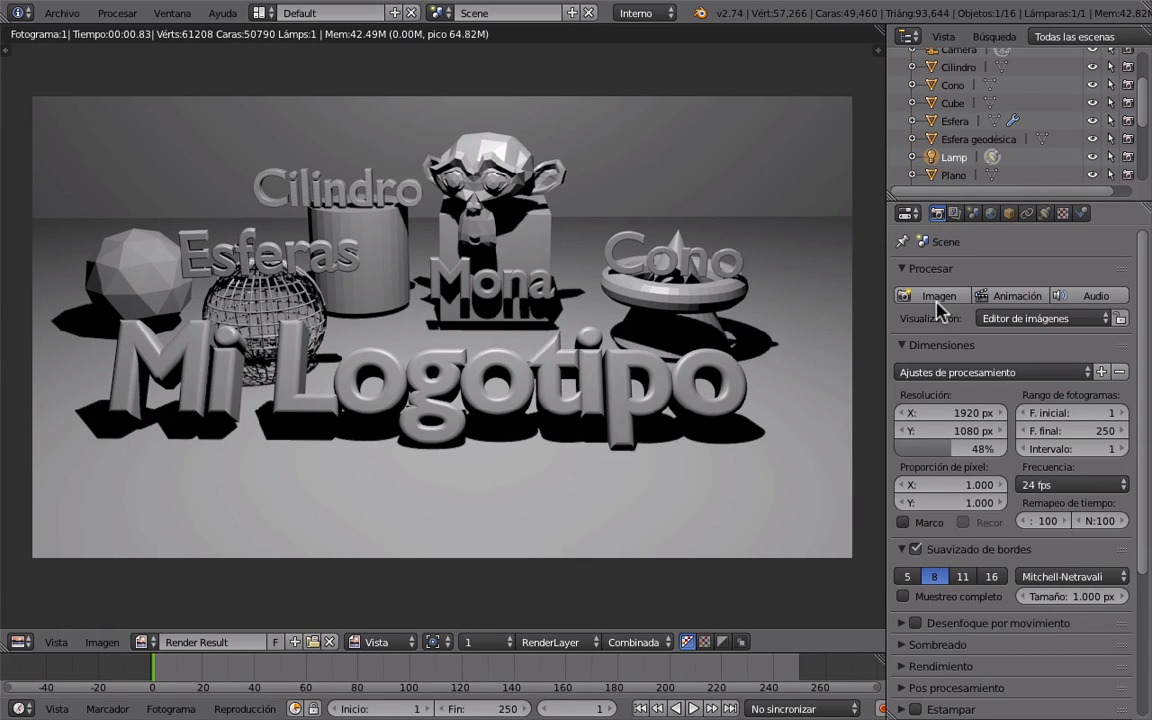
pyautogui.click(938, 296)
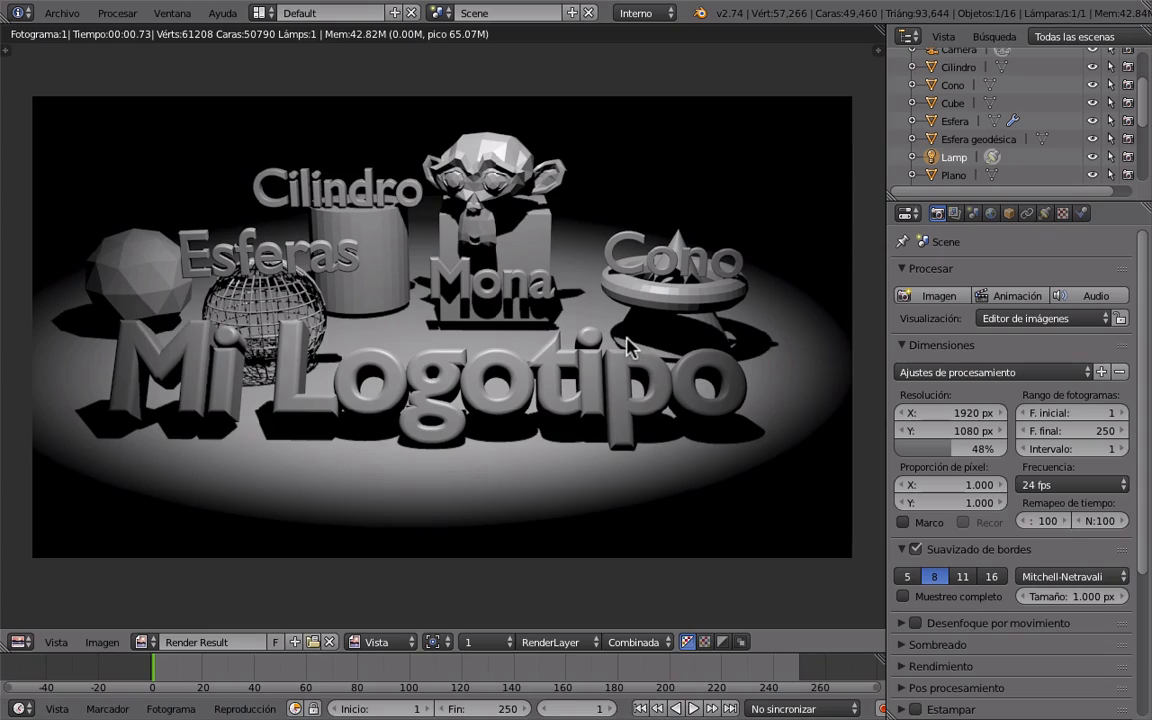
pyautogui.press('Escape')
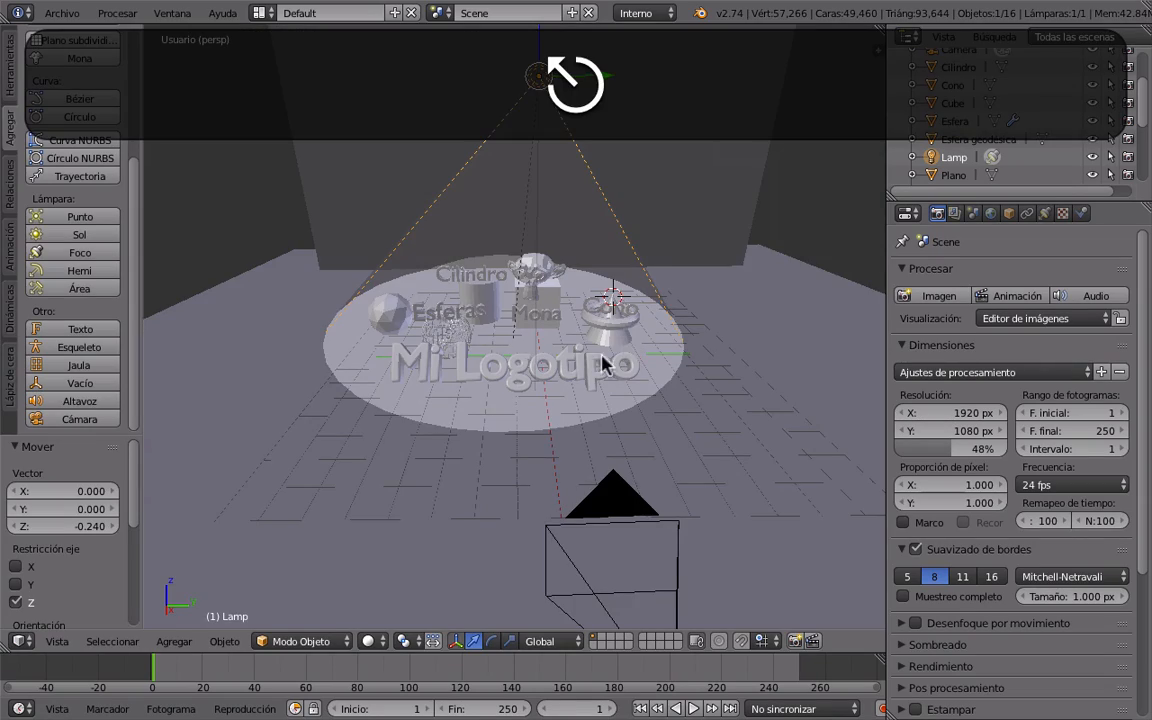
# Examine the spotlit arrangement of shapes and 3D texts from all around.
pyautogui.hscroll(5, 589, 364)
pyautogui.scroll(3, 589, 364)
pyautogui.hscroll(-8, 589, 364)
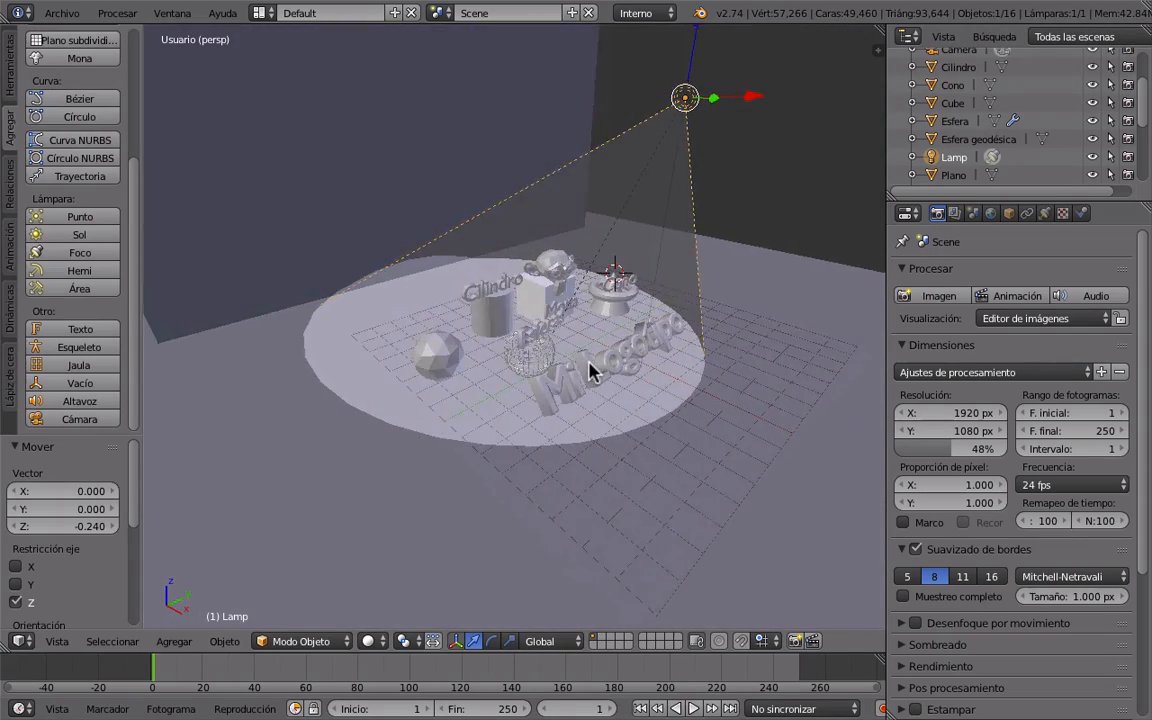
pyautogui.scroll(7, 589, 364)
pyautogui.scroll(-6, 589, 364)
pyautogui.press('KP_4')
pyautogui.press('KP_4')
pyautogui.press('KP_4')
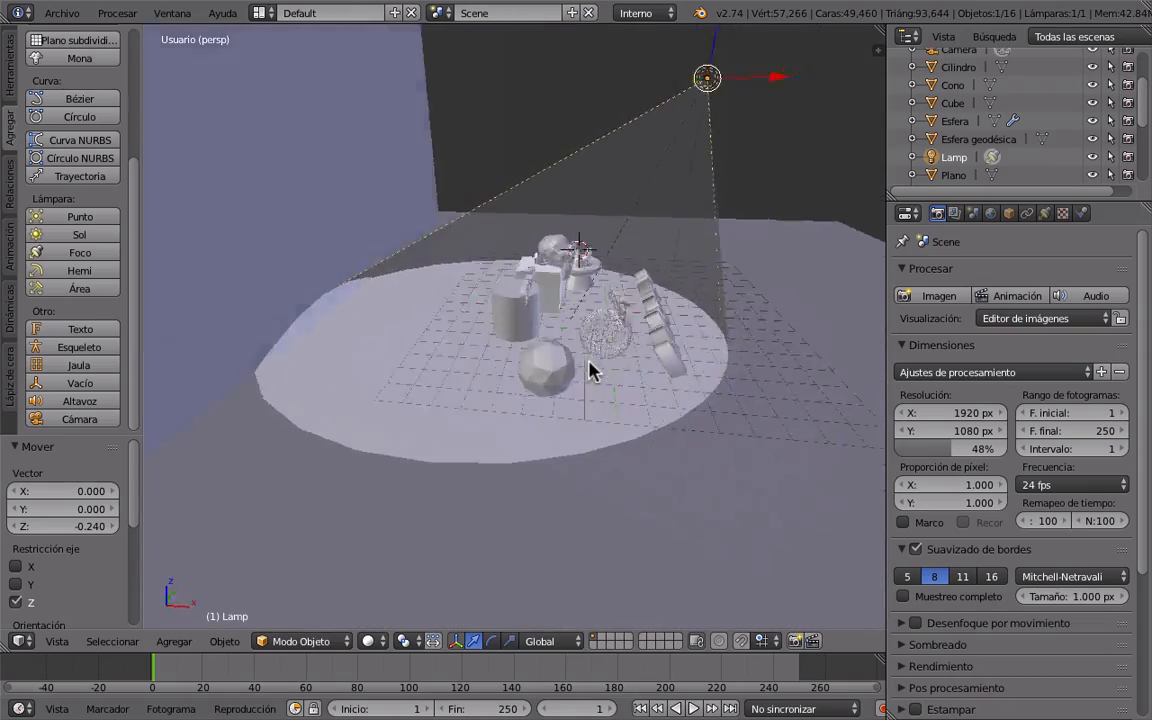
pyautogui.press('KP_4')
pyautogui.press('KP_4')
pyautogui.press('KP_4')
pyautogui.press('KP_4')
pyautogui.press('KP_4')
pyautogui.press('KP_4')
pyautogui.press('KP_4')
pyautogui.press('KP_4')
pyautogui.press('KP_4')
pyautogui.press('KP_4')
pyautogui.press('KP_4')
pyautogui.press('KP_4')
pyautogui.press('KP_4')
pyautogui.press('KP_4')
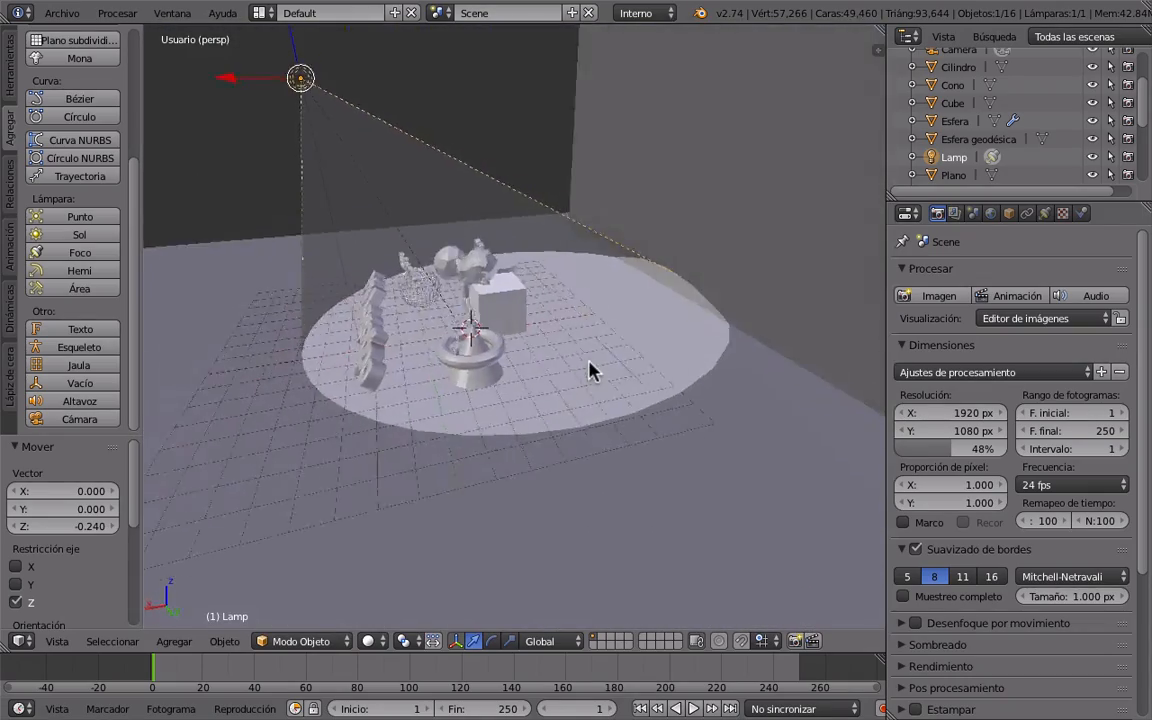
pyautogui.hscroll(-6, 589, 362)
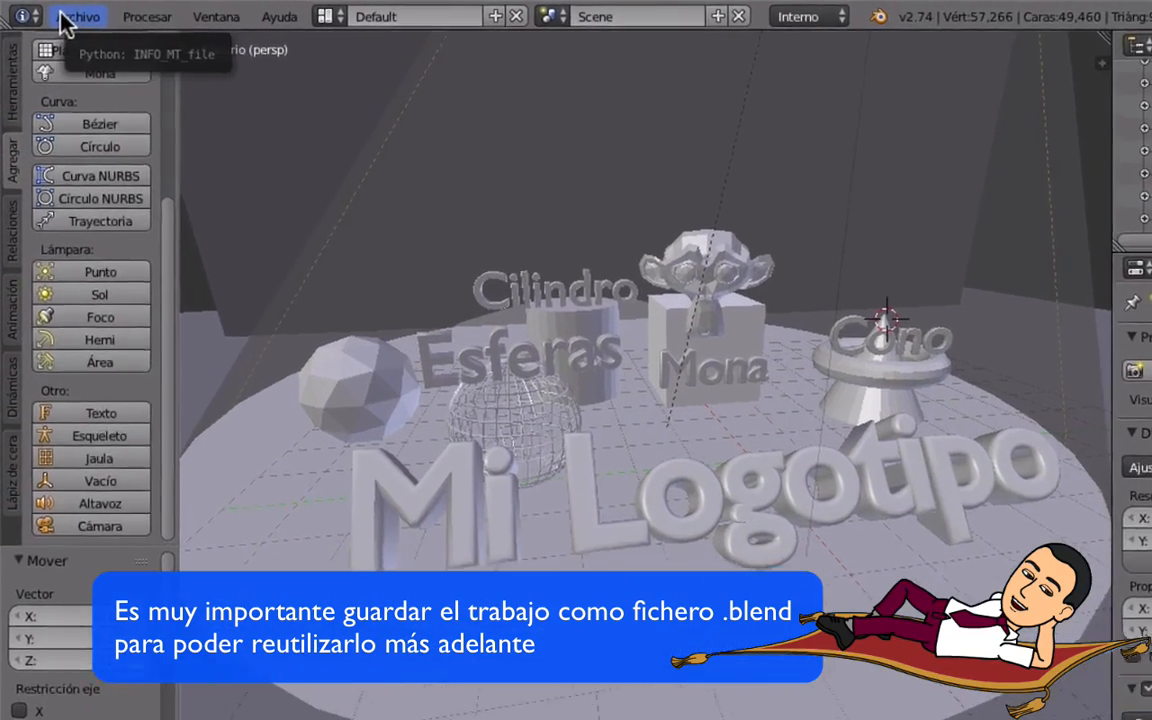
# Save the project to the Escritorio folder as a Blender file named TextoDePrueba.
pyautogui.click(62, 13)
pyautogui.click(135, 236)
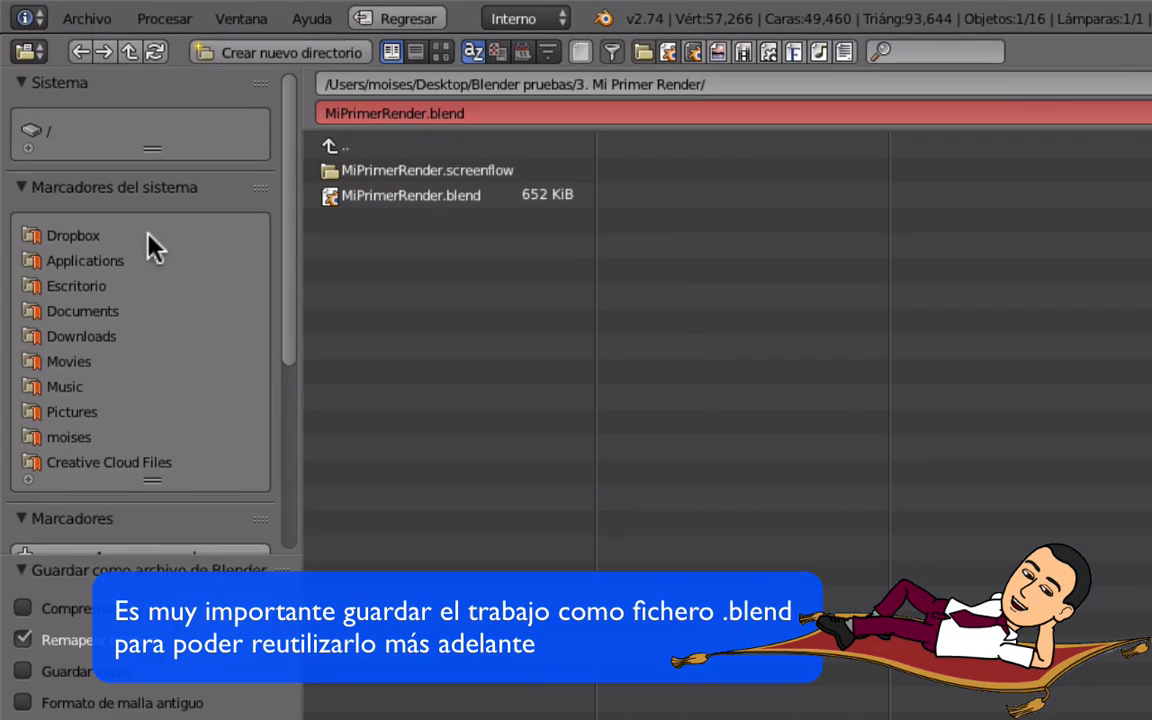
pyautogui.click(80, 290)
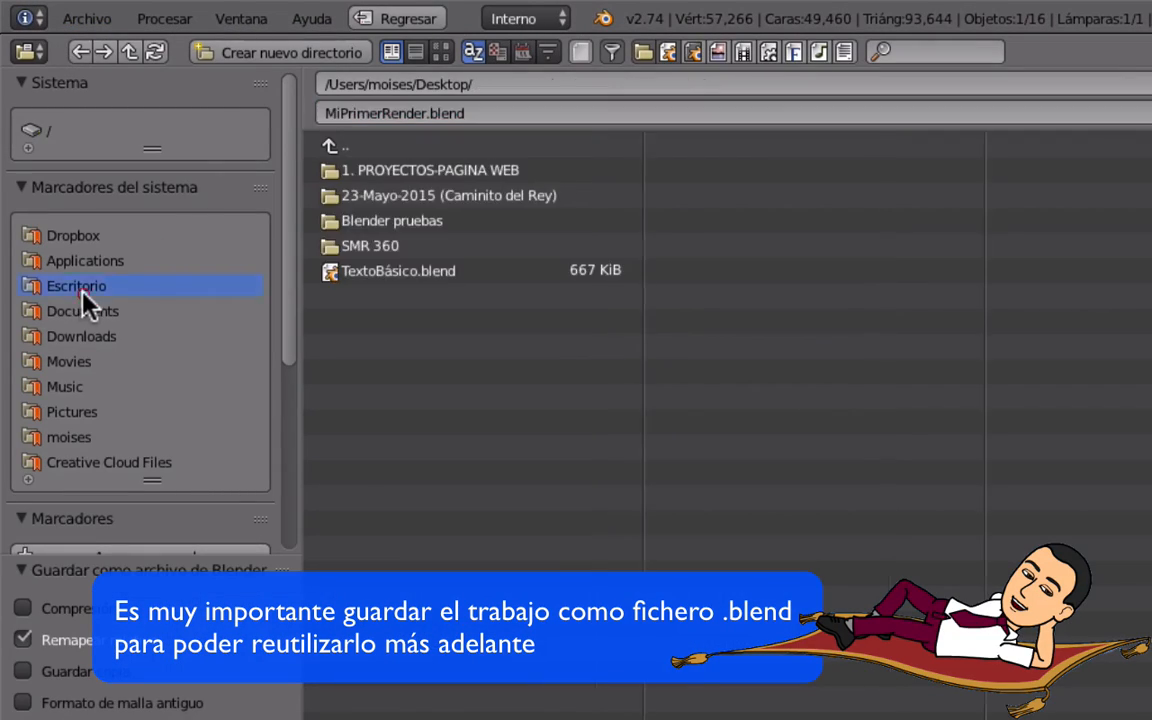
pyautogui.click(439, 113)
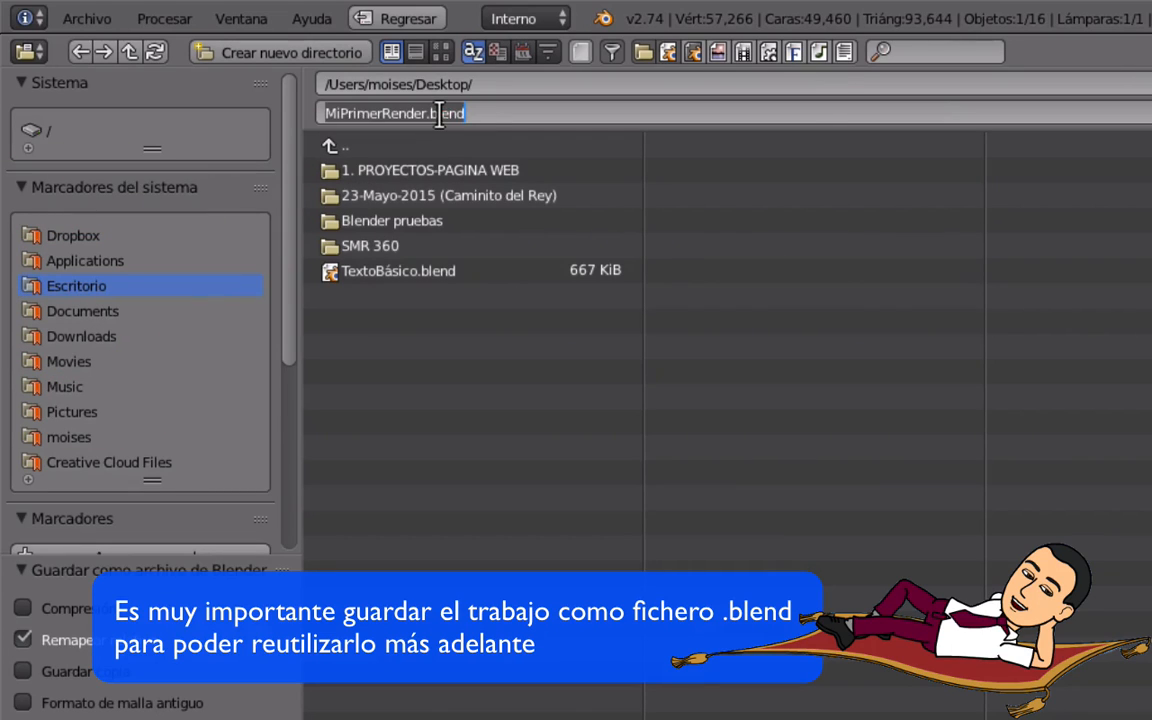
pyautogui.write('TextoDePrueba')
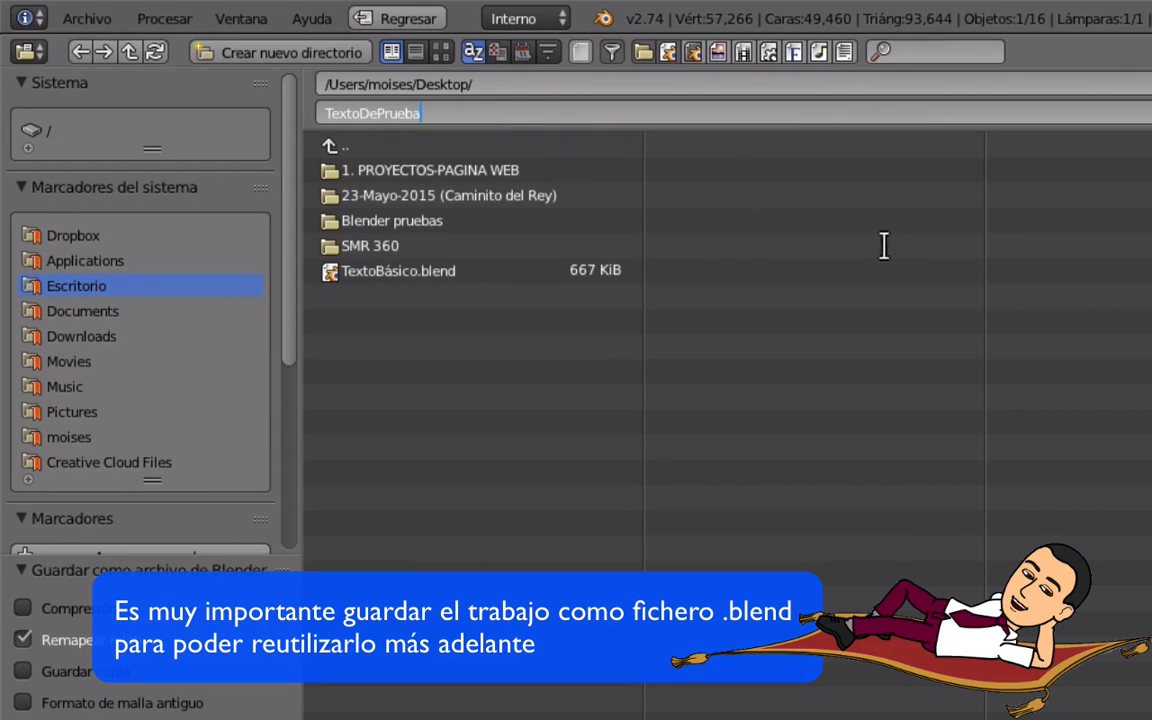
pyautogui.press('Return')
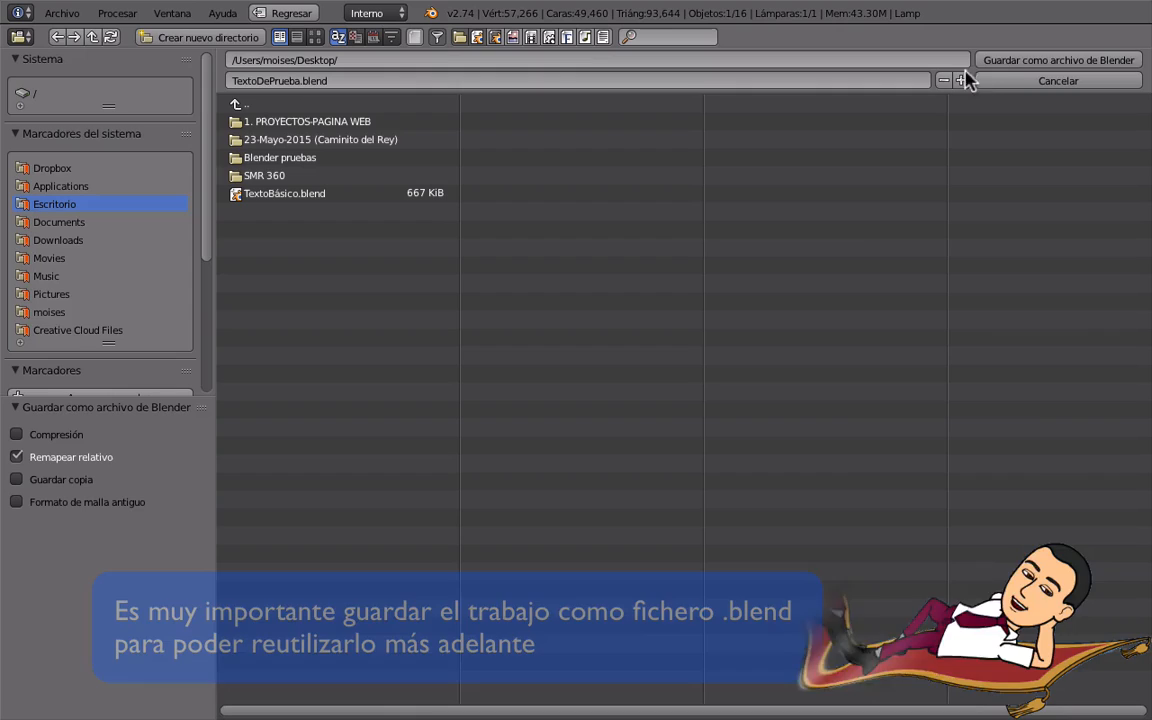
pyautogui.click(1036, 62)
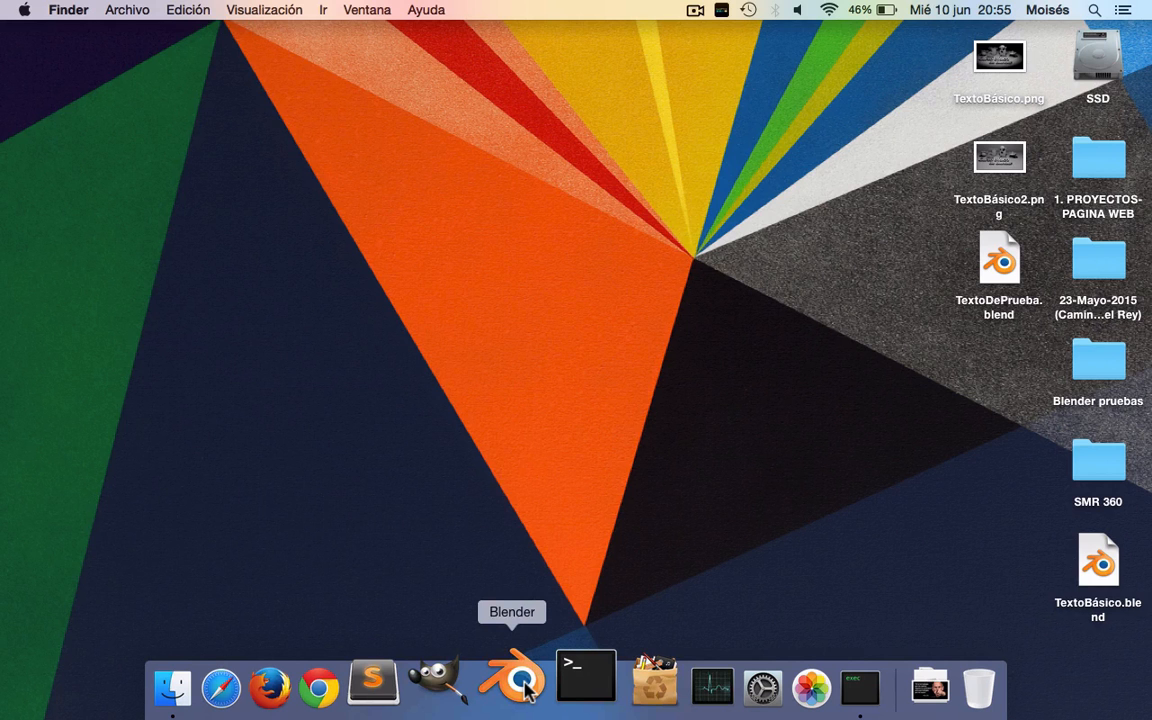
# Launch a fresh Blender session from the desktop to examine its default cube scene, and quit it.
pyautogui.click(520, 684)
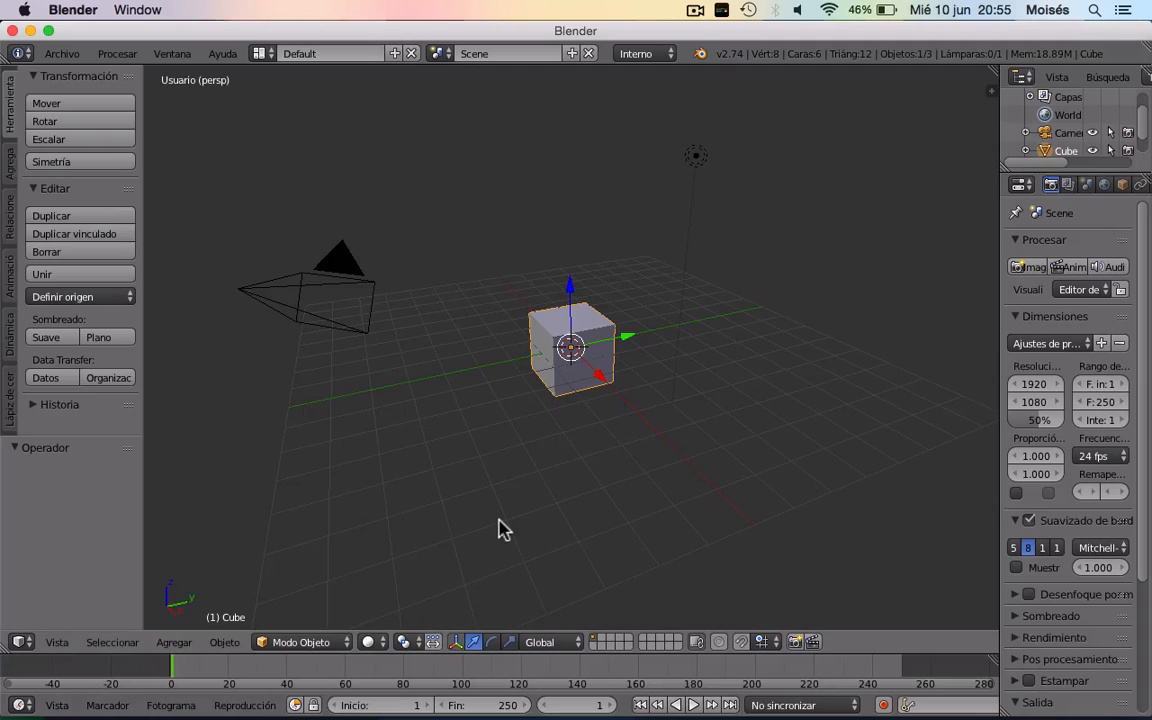
pyautogui.scroll(3, 499, 520)
pyautogui.hscroll(3, 499, 520)
pyautogui.scroll(-4, 499, 520)
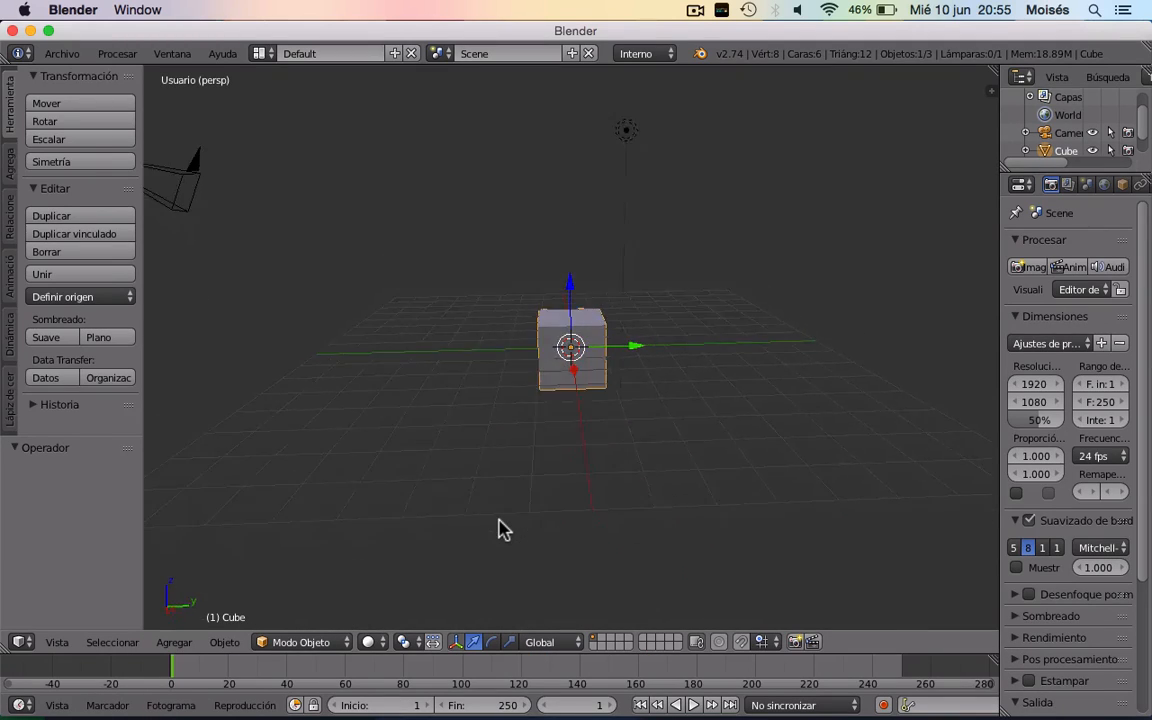
pyautogui.hscroll(-2, 499, 520)
pyautogui.hscroll(-1, 499, 530)
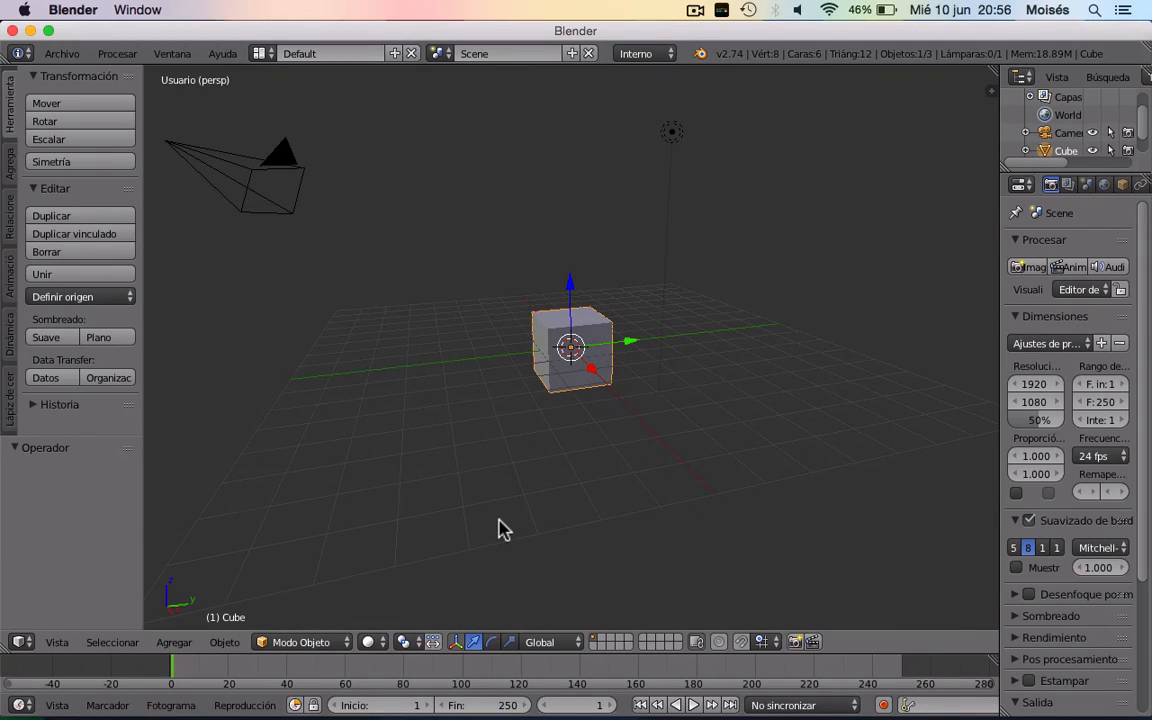
pyautogui.press('super+q')
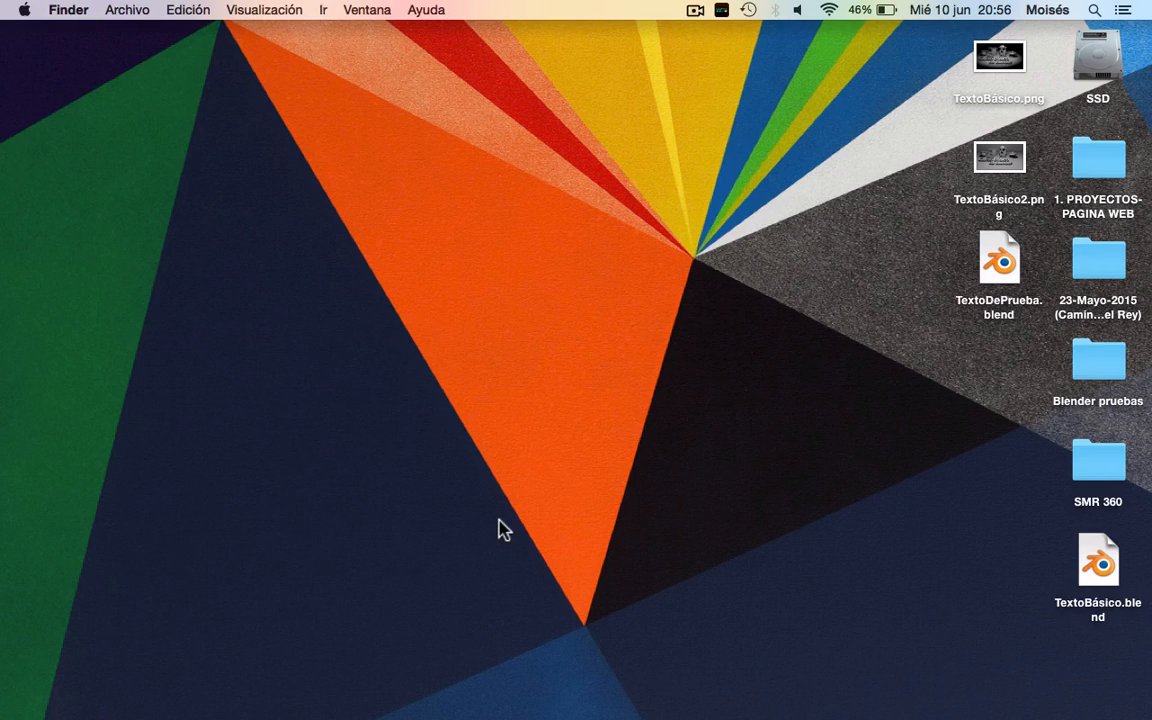
# Open TextoDePrueba.blend from the desktop and inspect the saved scene from different angles.
pyautogui.click(1007, 272)
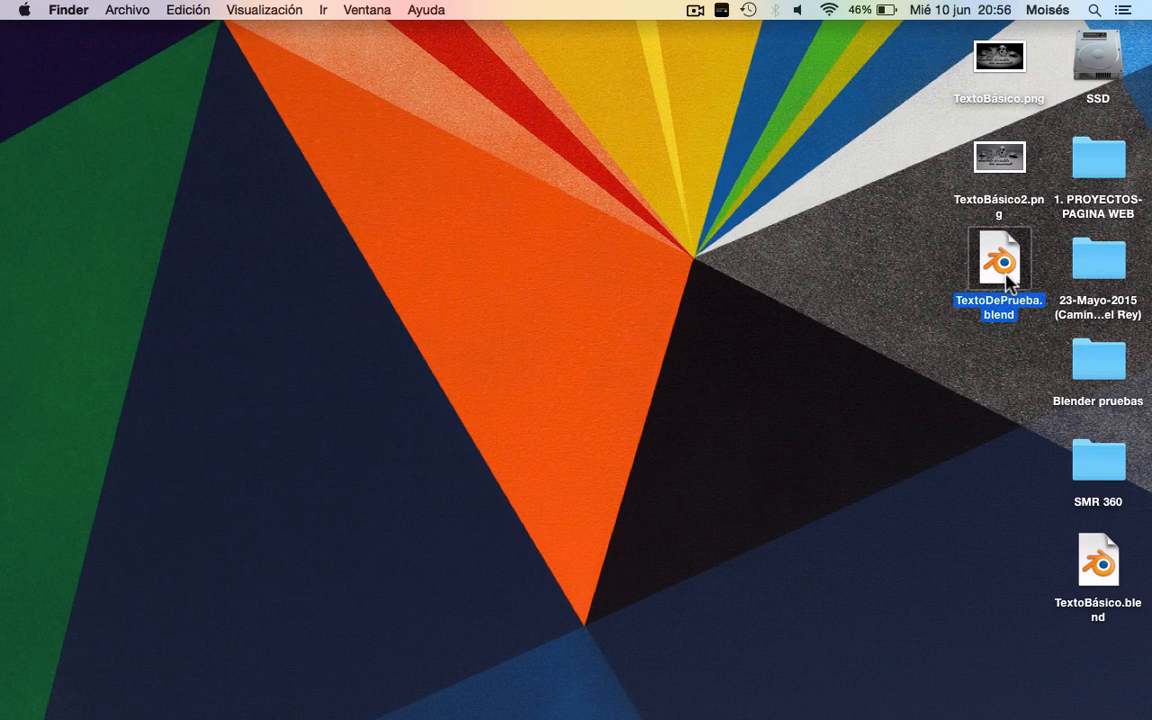
pyautogui.doubleClick(999, 264)
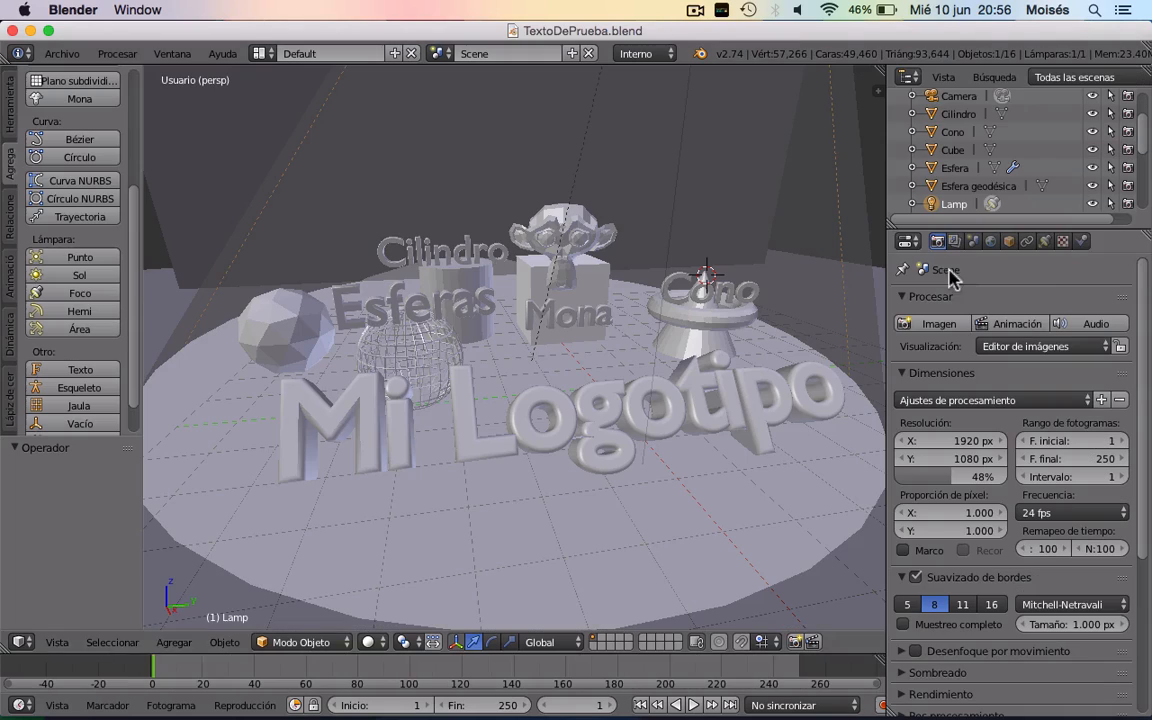
pyautogui.hscroll(-5, 547, 348)
pyautogui.hscroll(5, 547, 348)
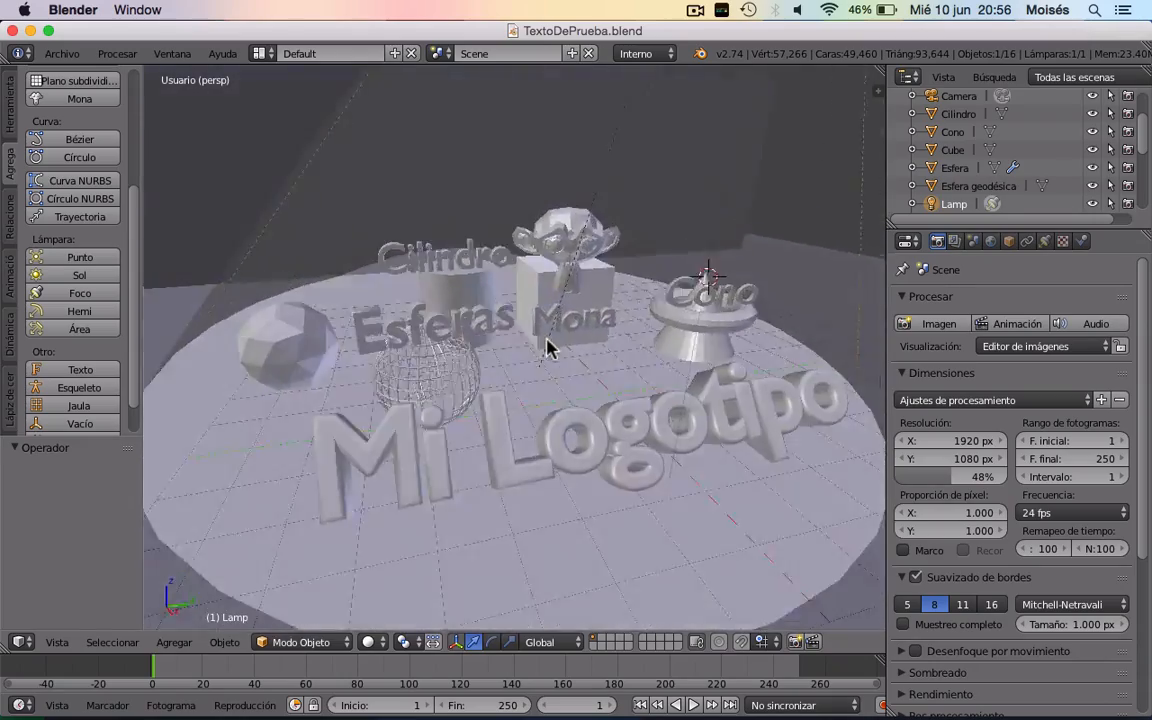
pyautogui.scroll(-4, 547, 348)
pyautogui.scroll(-5, 547, 348)
pyautogui.scroll(-5, 547, 348)
pyautogui.scroll(8, 547, 348)
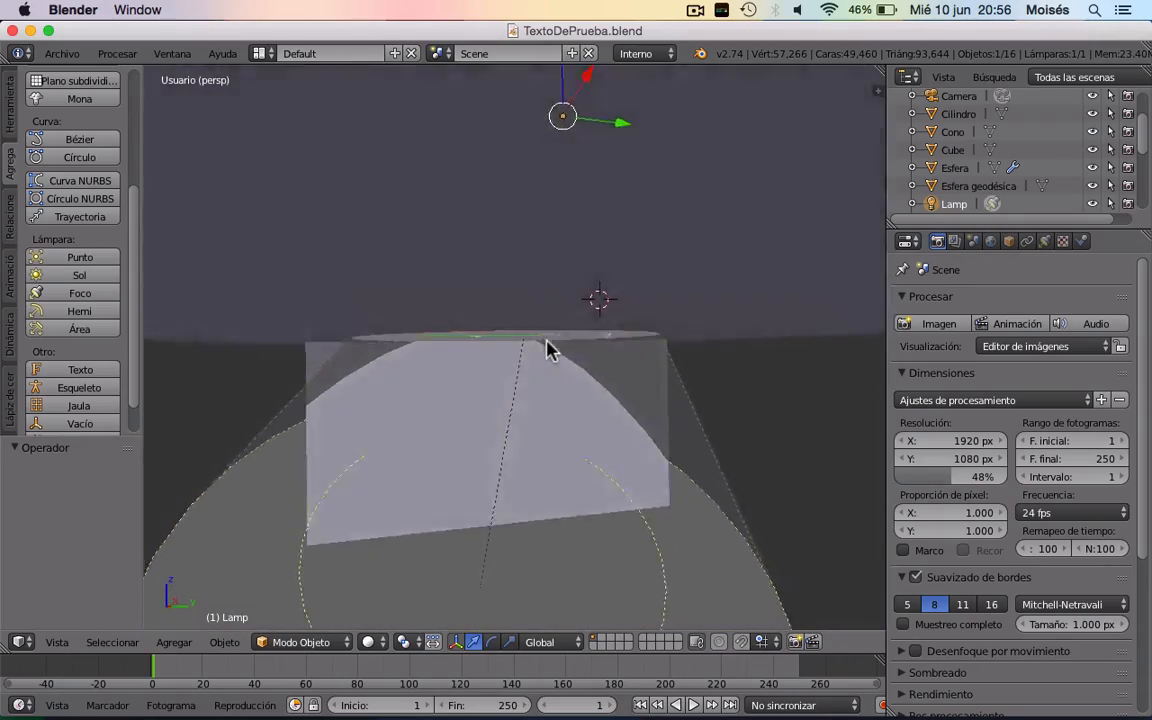
pyautogui.hscroll(3, 547, 348)
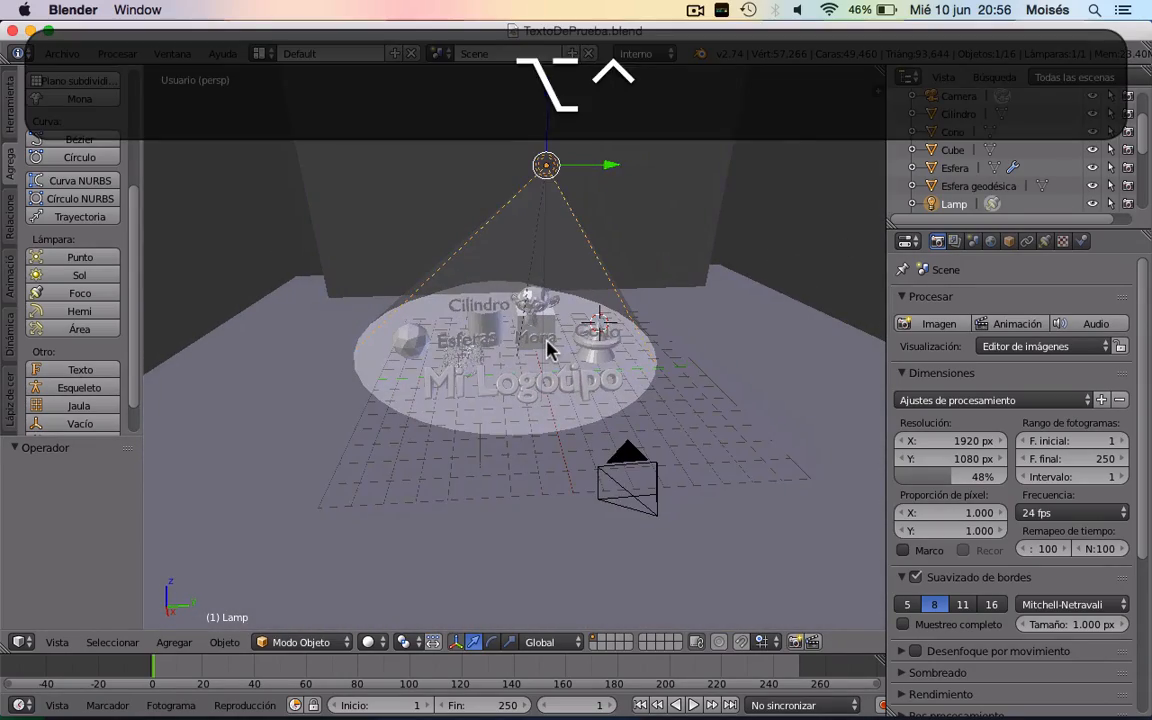
# Inspect the scene in quad view from the top, front, right and in perspective, and return to the single perspective view.
pyautogui.hotkey('ctrl', 'alt', 'q')
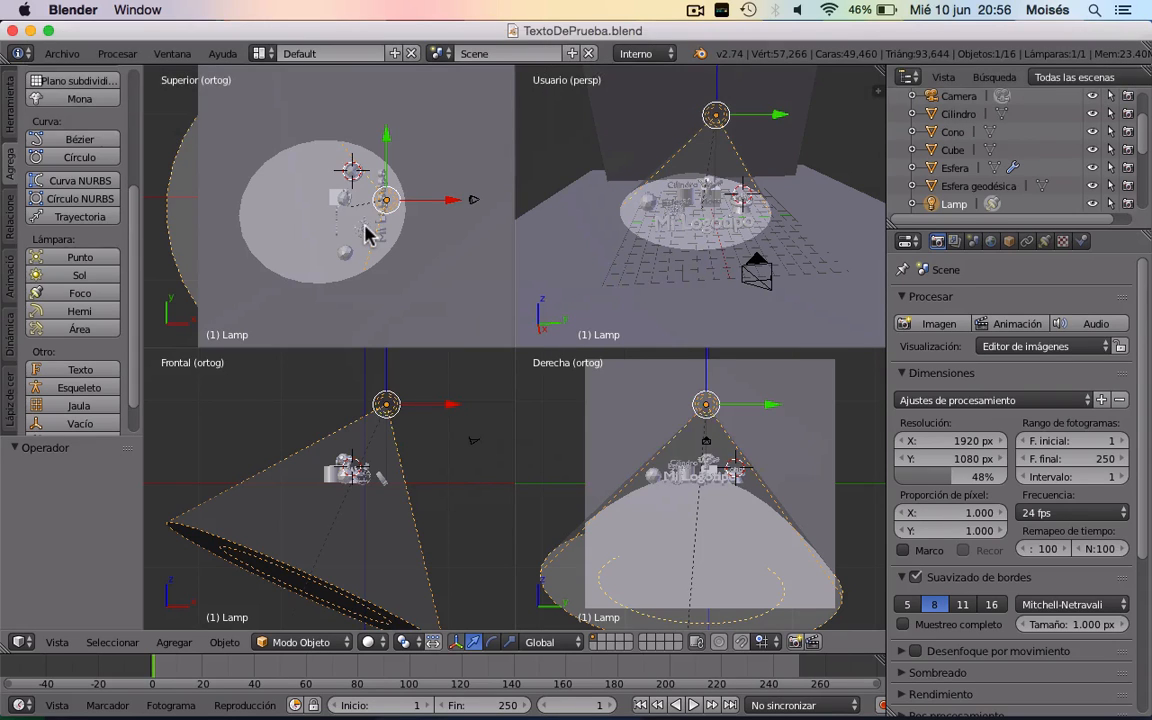
pyautogui.scroll(-1, 366, 232)
pyautogui.scroll(-5, 380, 465)
pyautogui.scroll(-2, 737, 462)
pyautogui.scroll(2, 737, 470)
pyautogui.scroll(4, 712, 221)
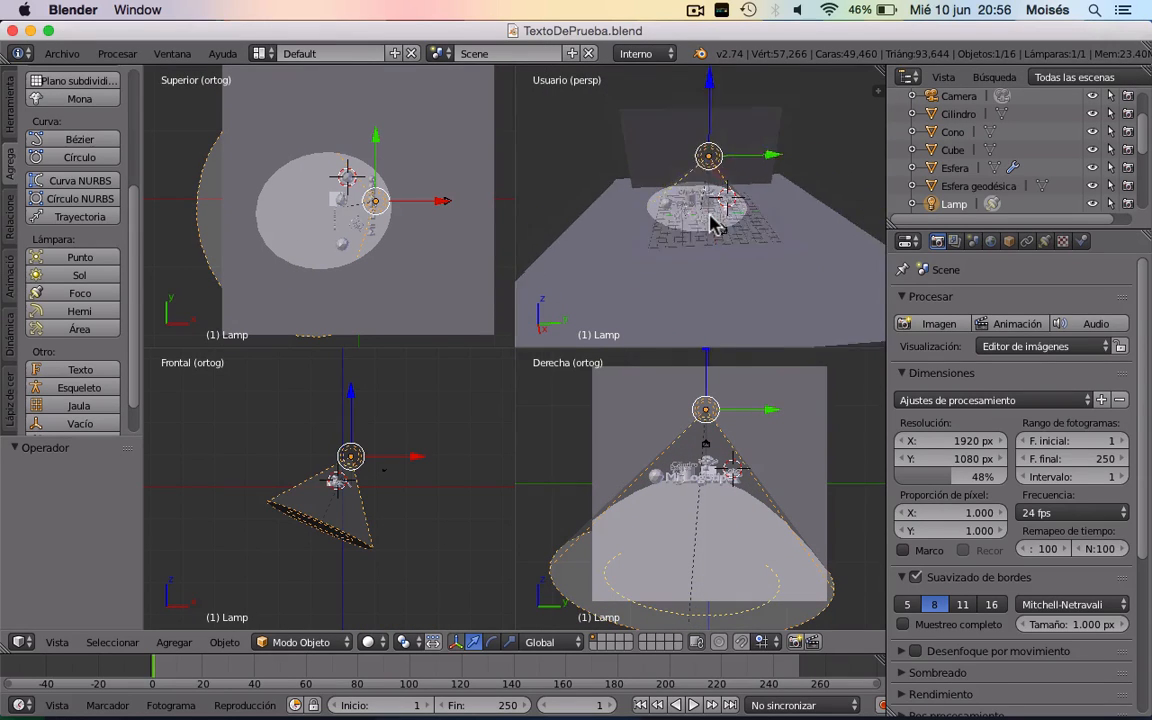
pyautogui.hotkey('ctrl', 'alt', 'q')
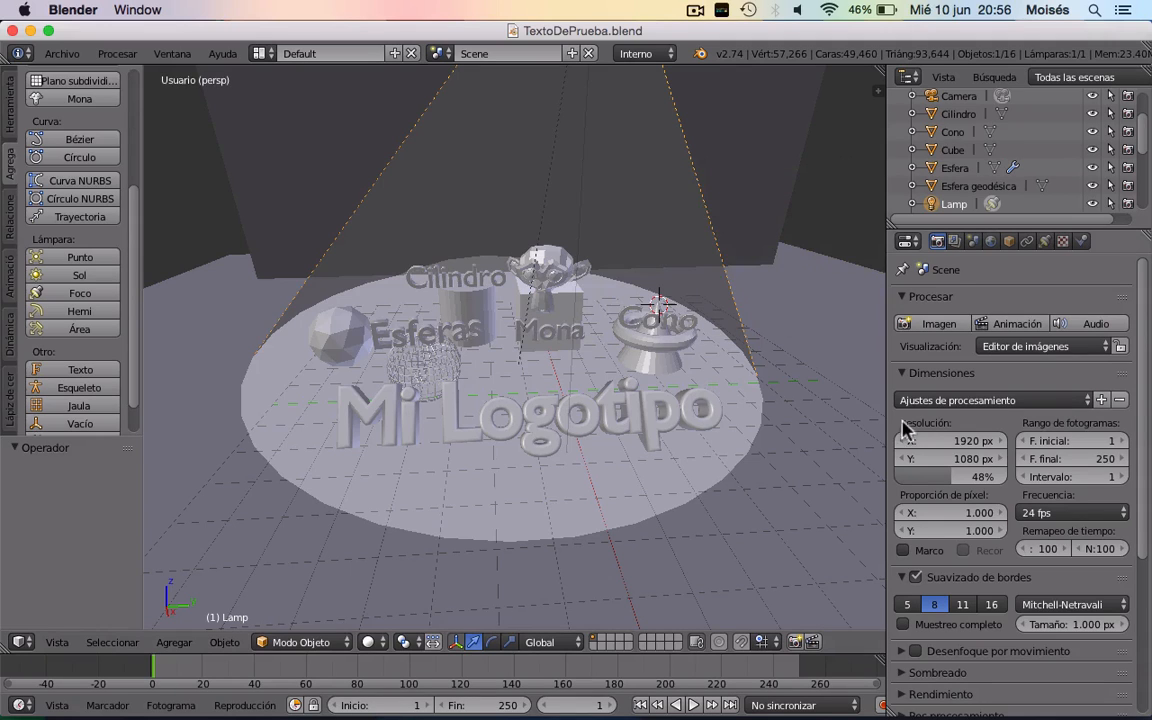
# Set the render resolution scale to 100% and render the scene as a still image.
pyautogui.moveTo(951, 478); pyautogui.dragTo(1008, 478)
pyautogui.click(932, 326)
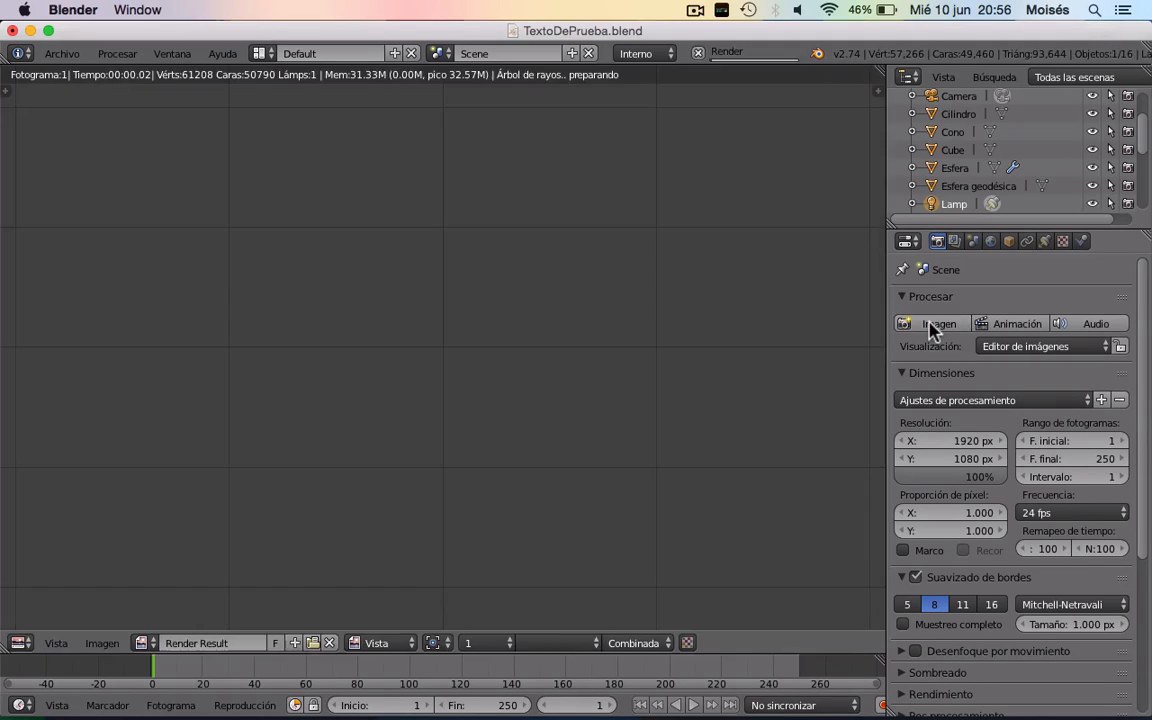
pyautogui.scroll(-4, 258, 547)
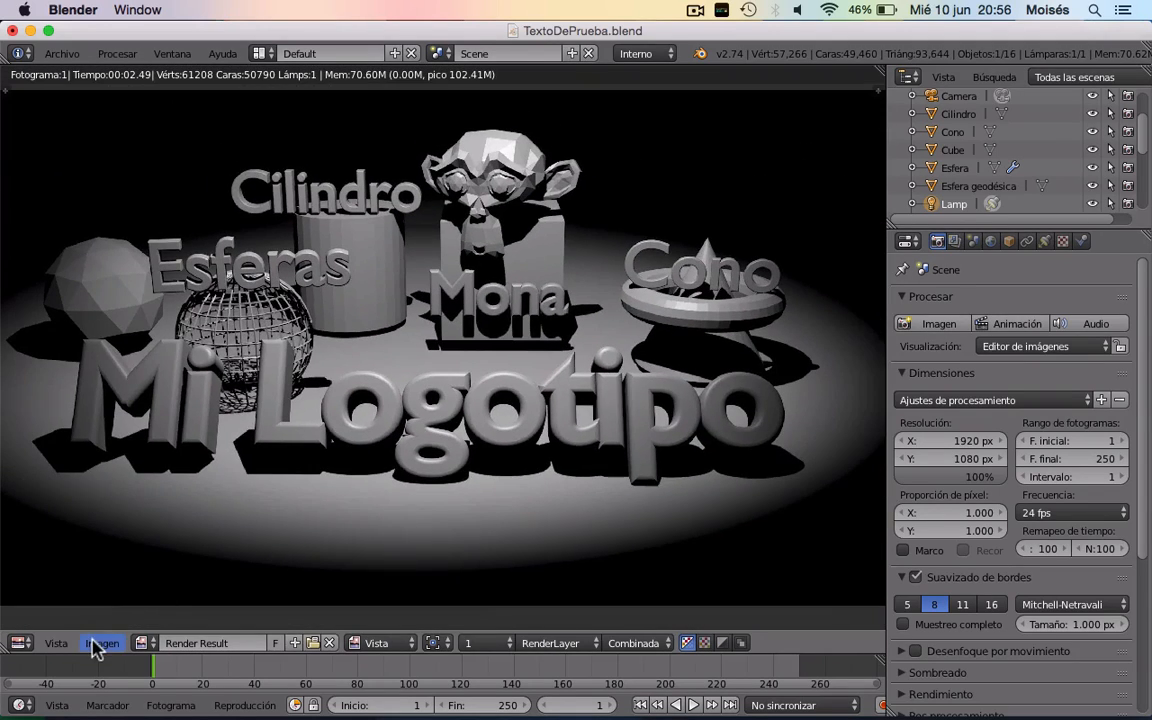
# Save the rendered image to the desktop as a PNG named Texto3D and open the saved file in Preview.
pyautogui.click(95, 647)
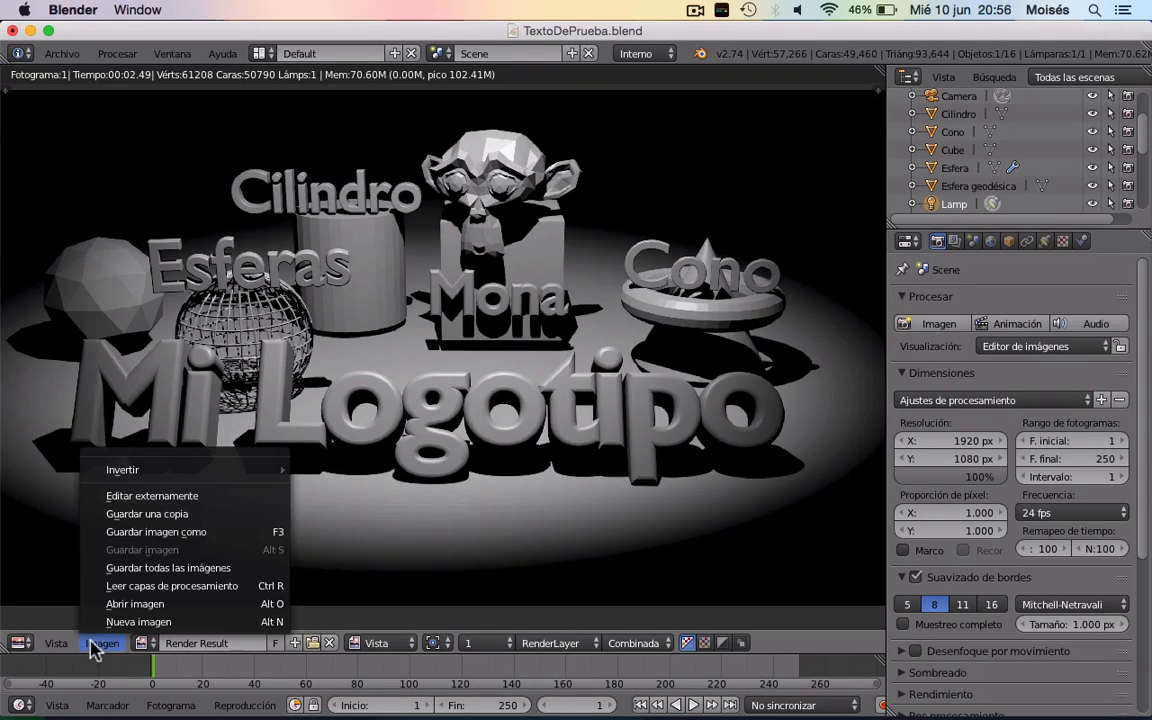
pyautogui.click(125, 453)
pyautogui.click(302, 121)
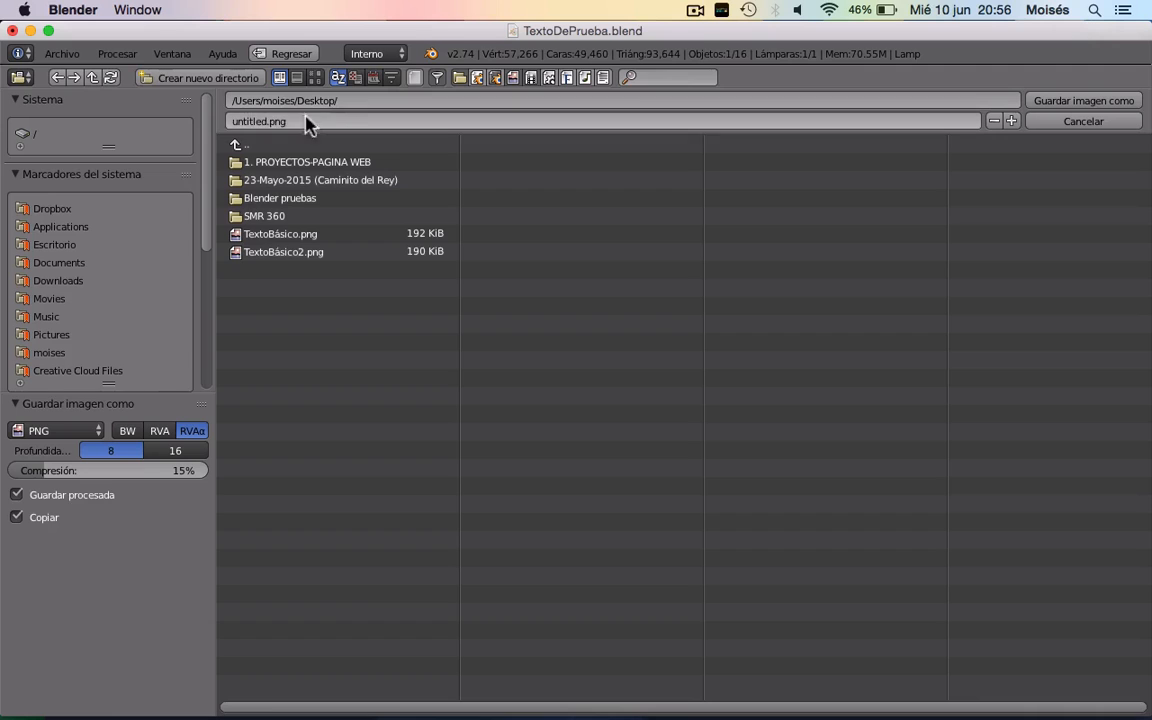
pyautogui.write('Texto3D')
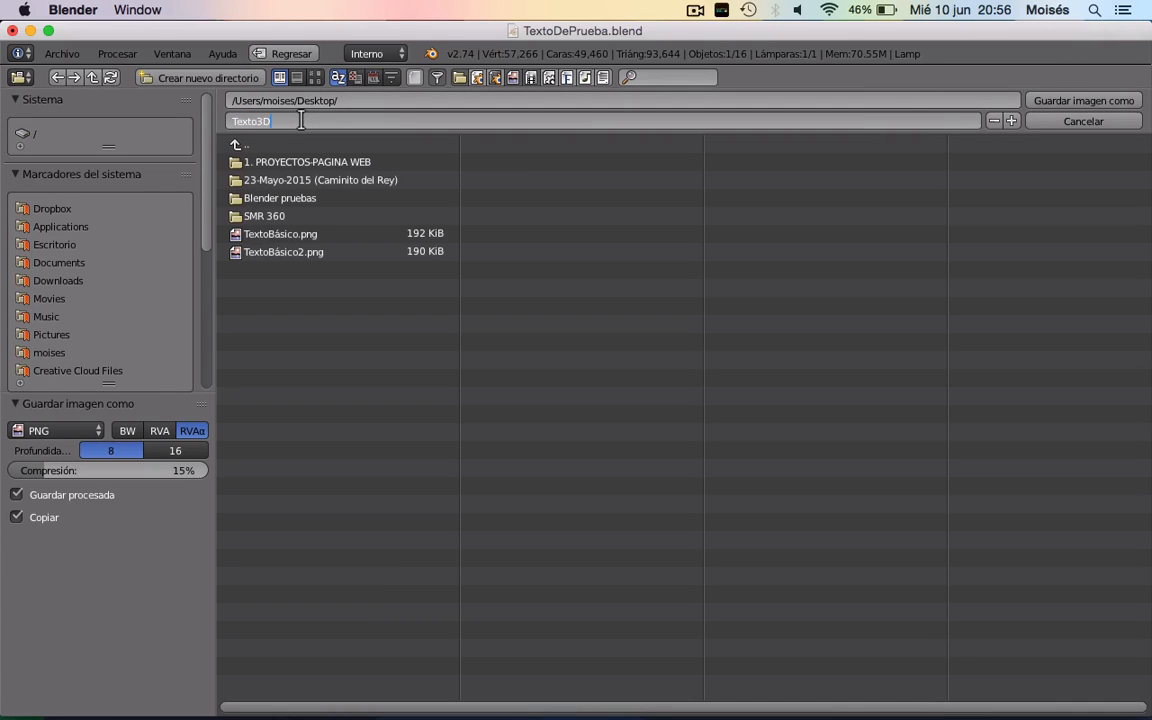
pyautogui.click(1055, 104)
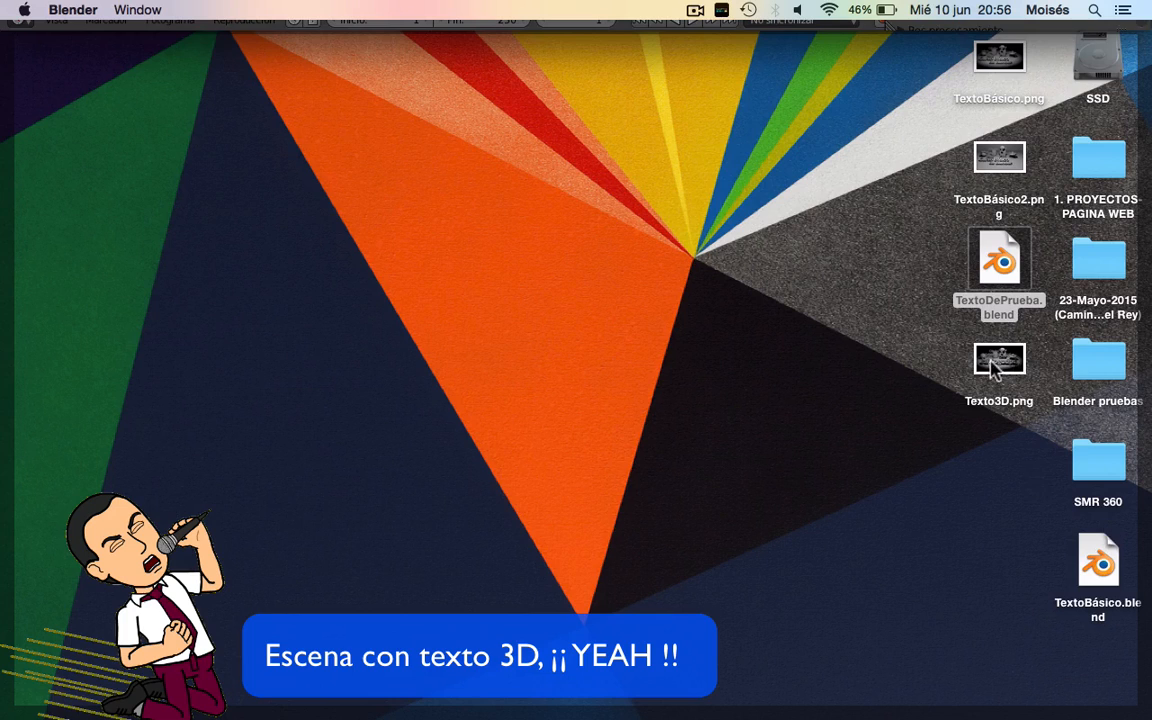
pyautogui.doubleClick(995, 362)
pyautogui.click(468, 33)
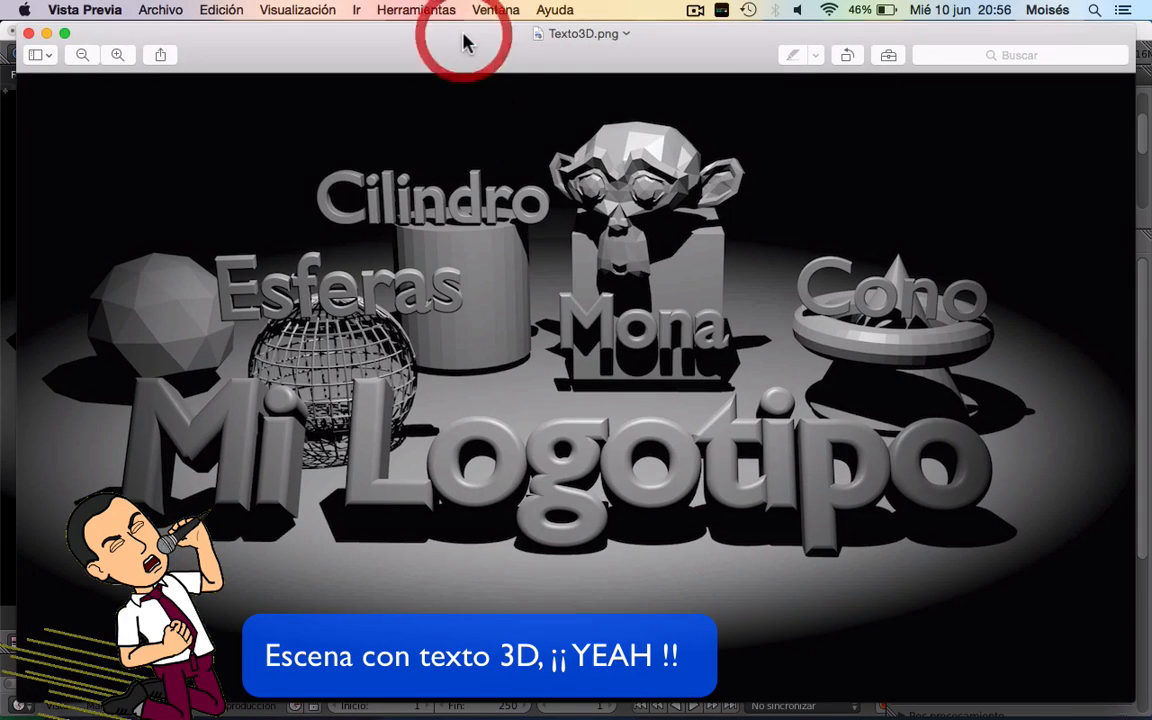